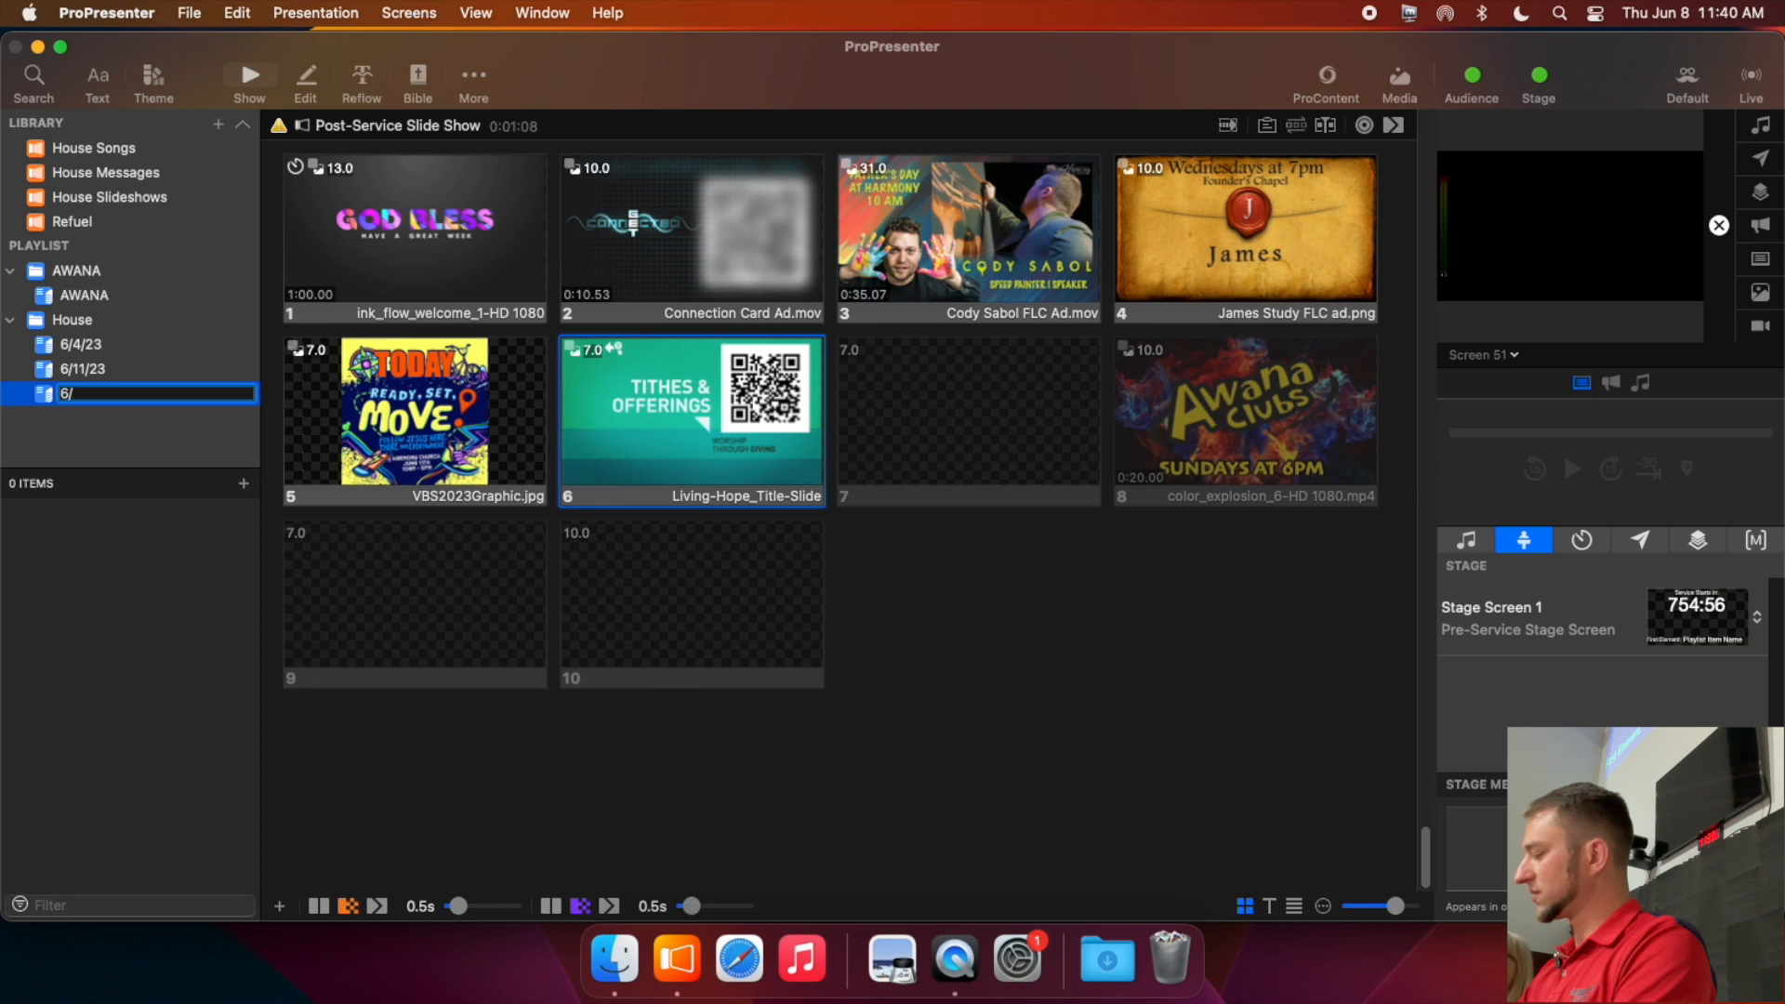
- Name the new playlist in the House folder 6/18/23 and compare it with the 6/11/23 playlist's items
{"action": "type", "text": "18/23"}
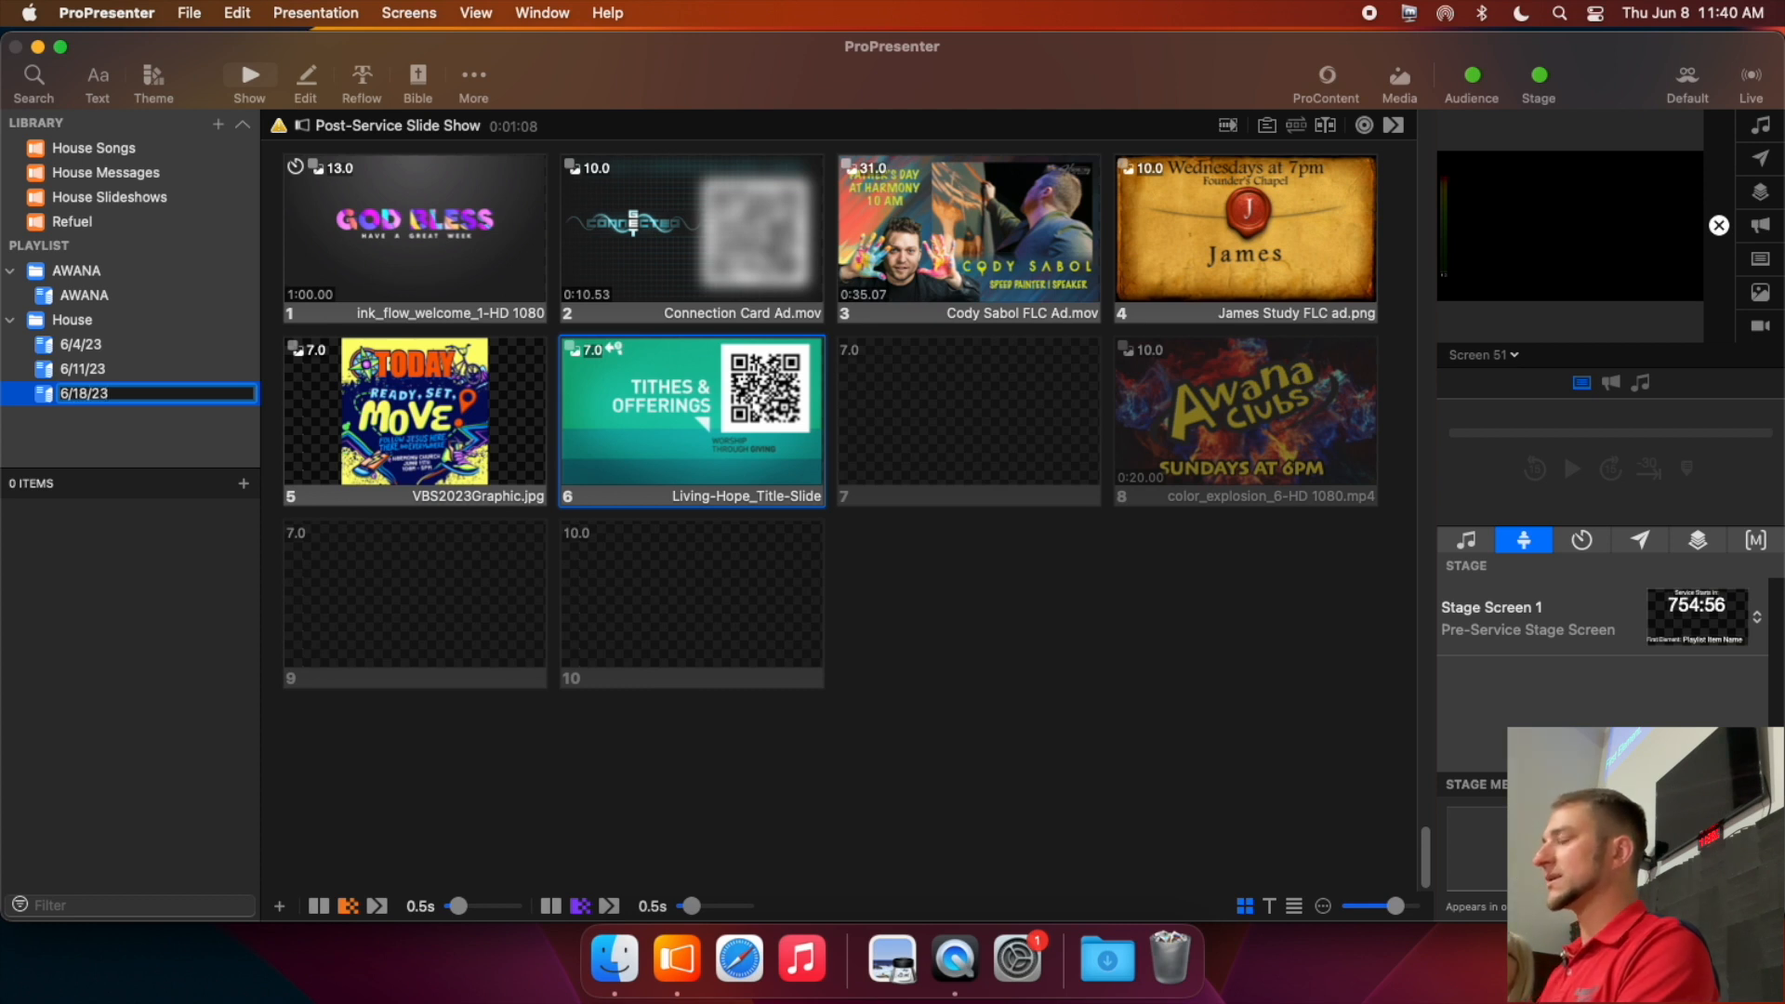
{"action": "key", "text": "Return"}
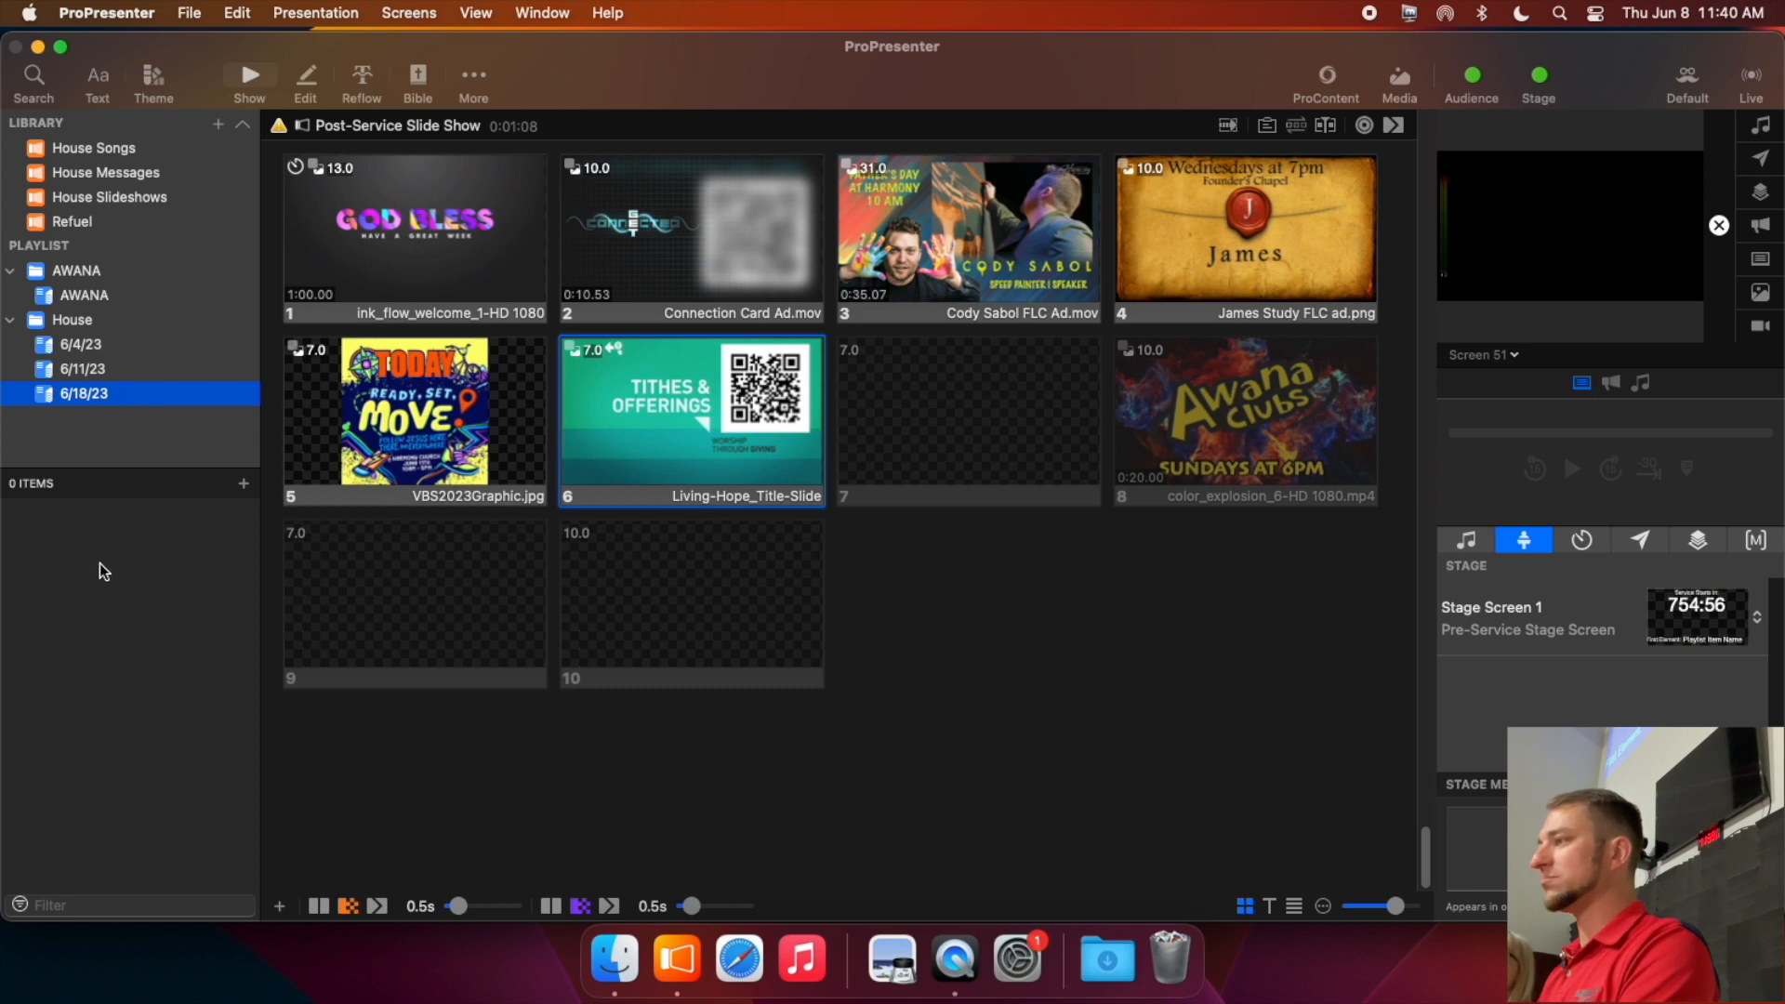
{"action": "left_click", "coordinate": [71, 373]}
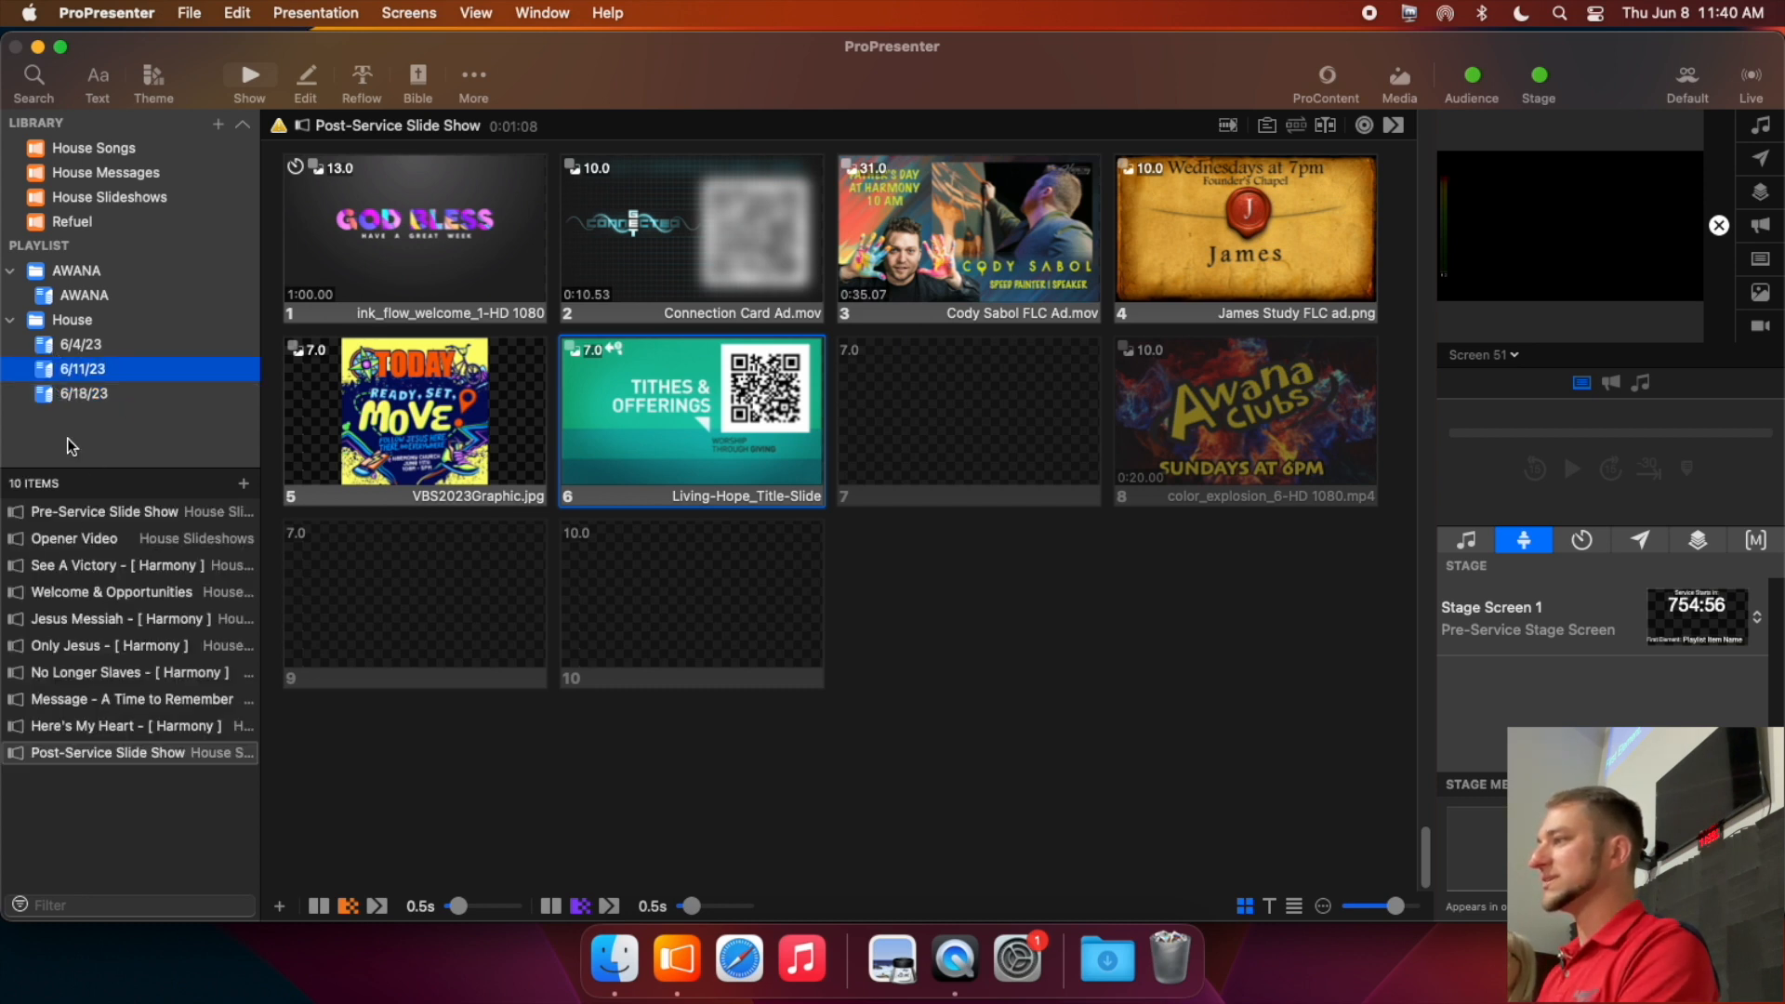
{"action": "left_click", "coordinate": [82, 398]}
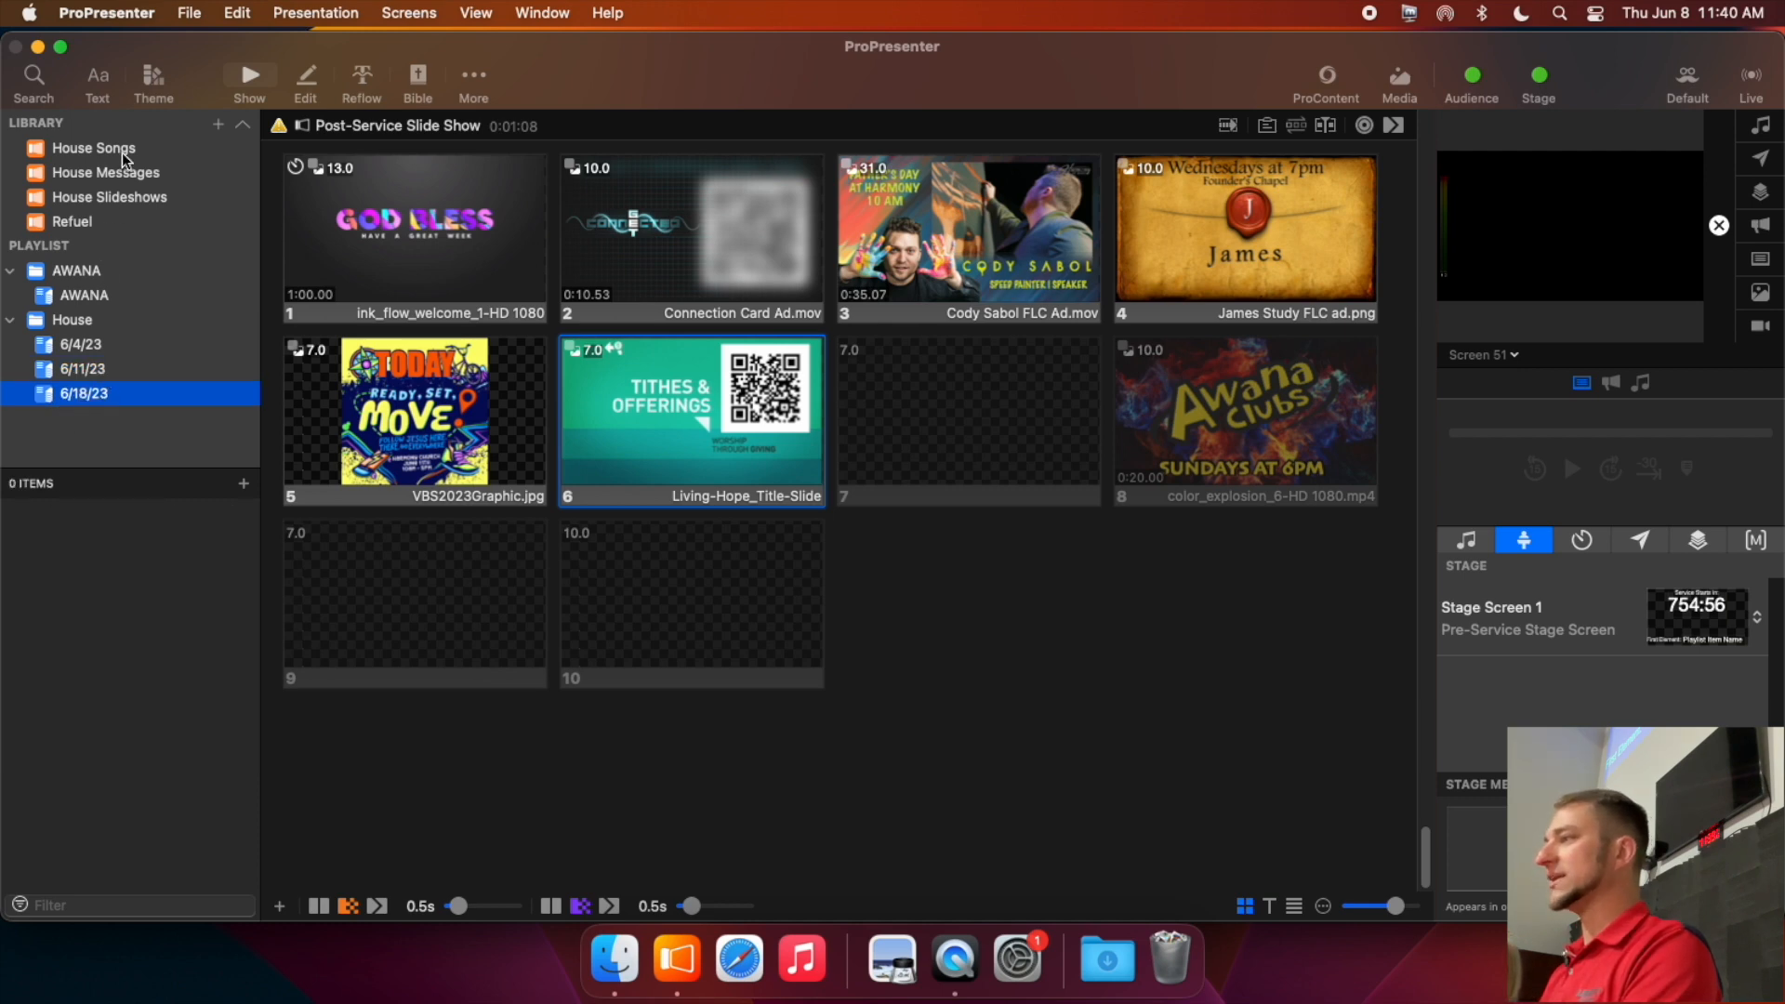
{"action": "left_click", "coordinate": [88, 368]}
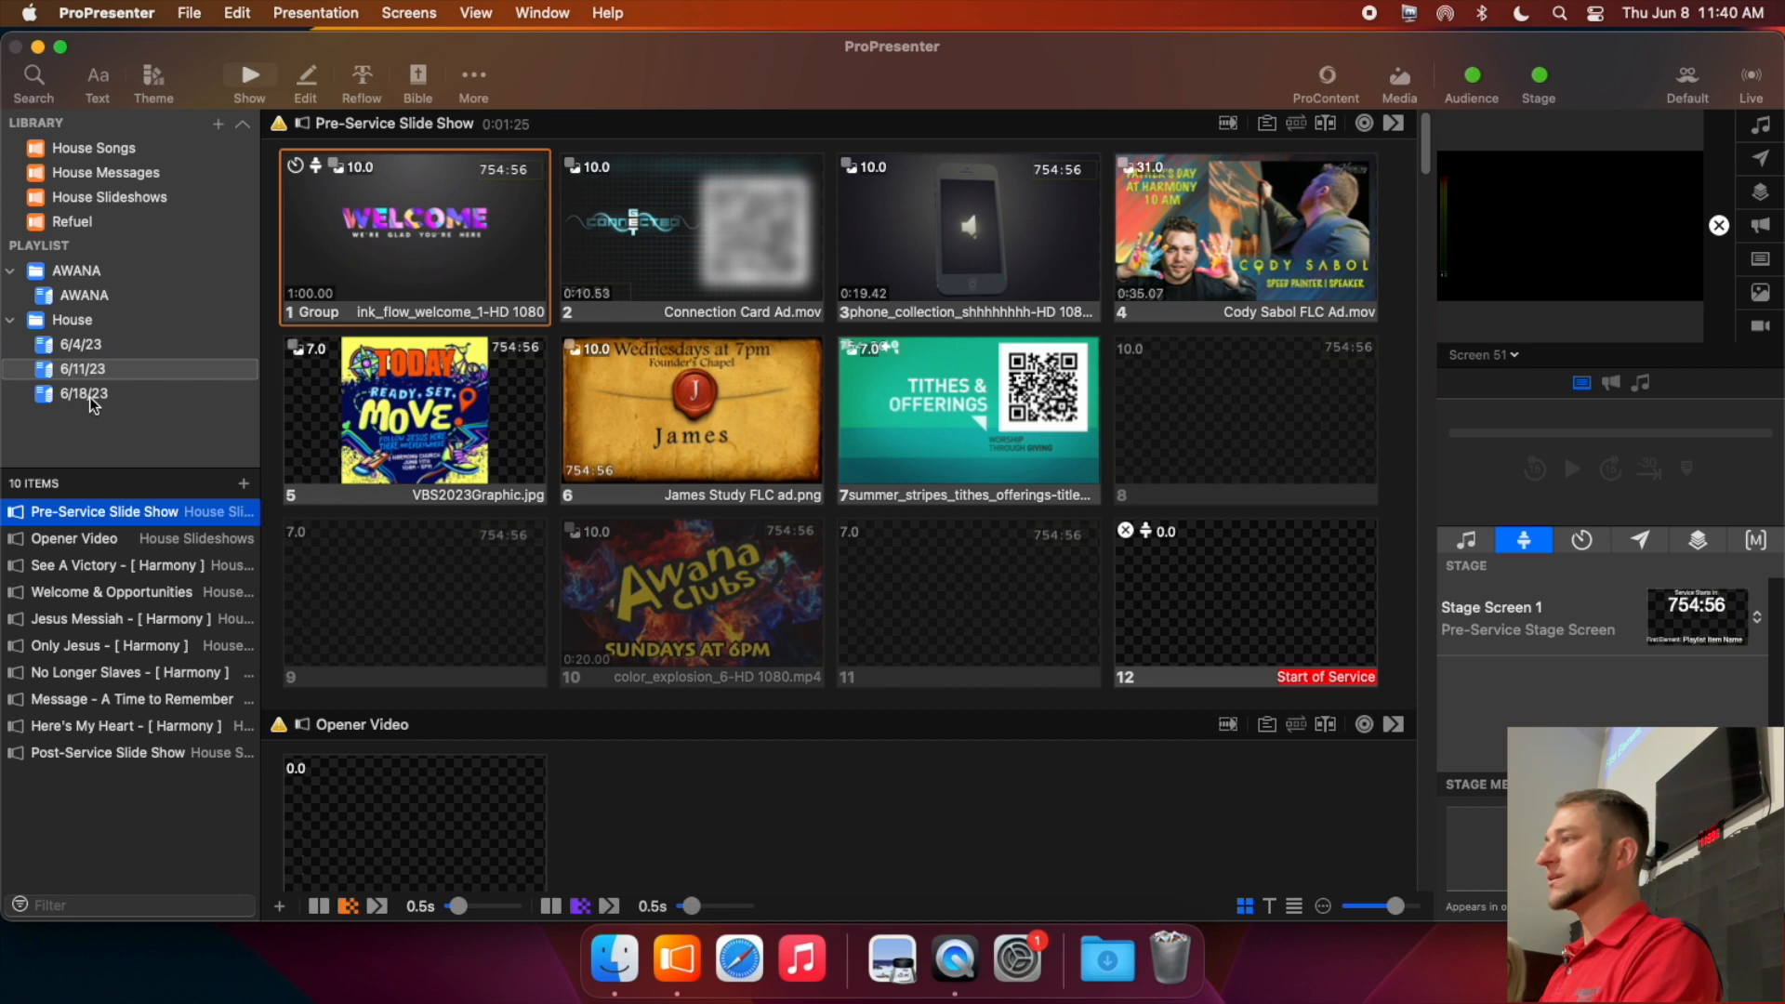
{"action": "left_click", "coordinate": [90, 396]}
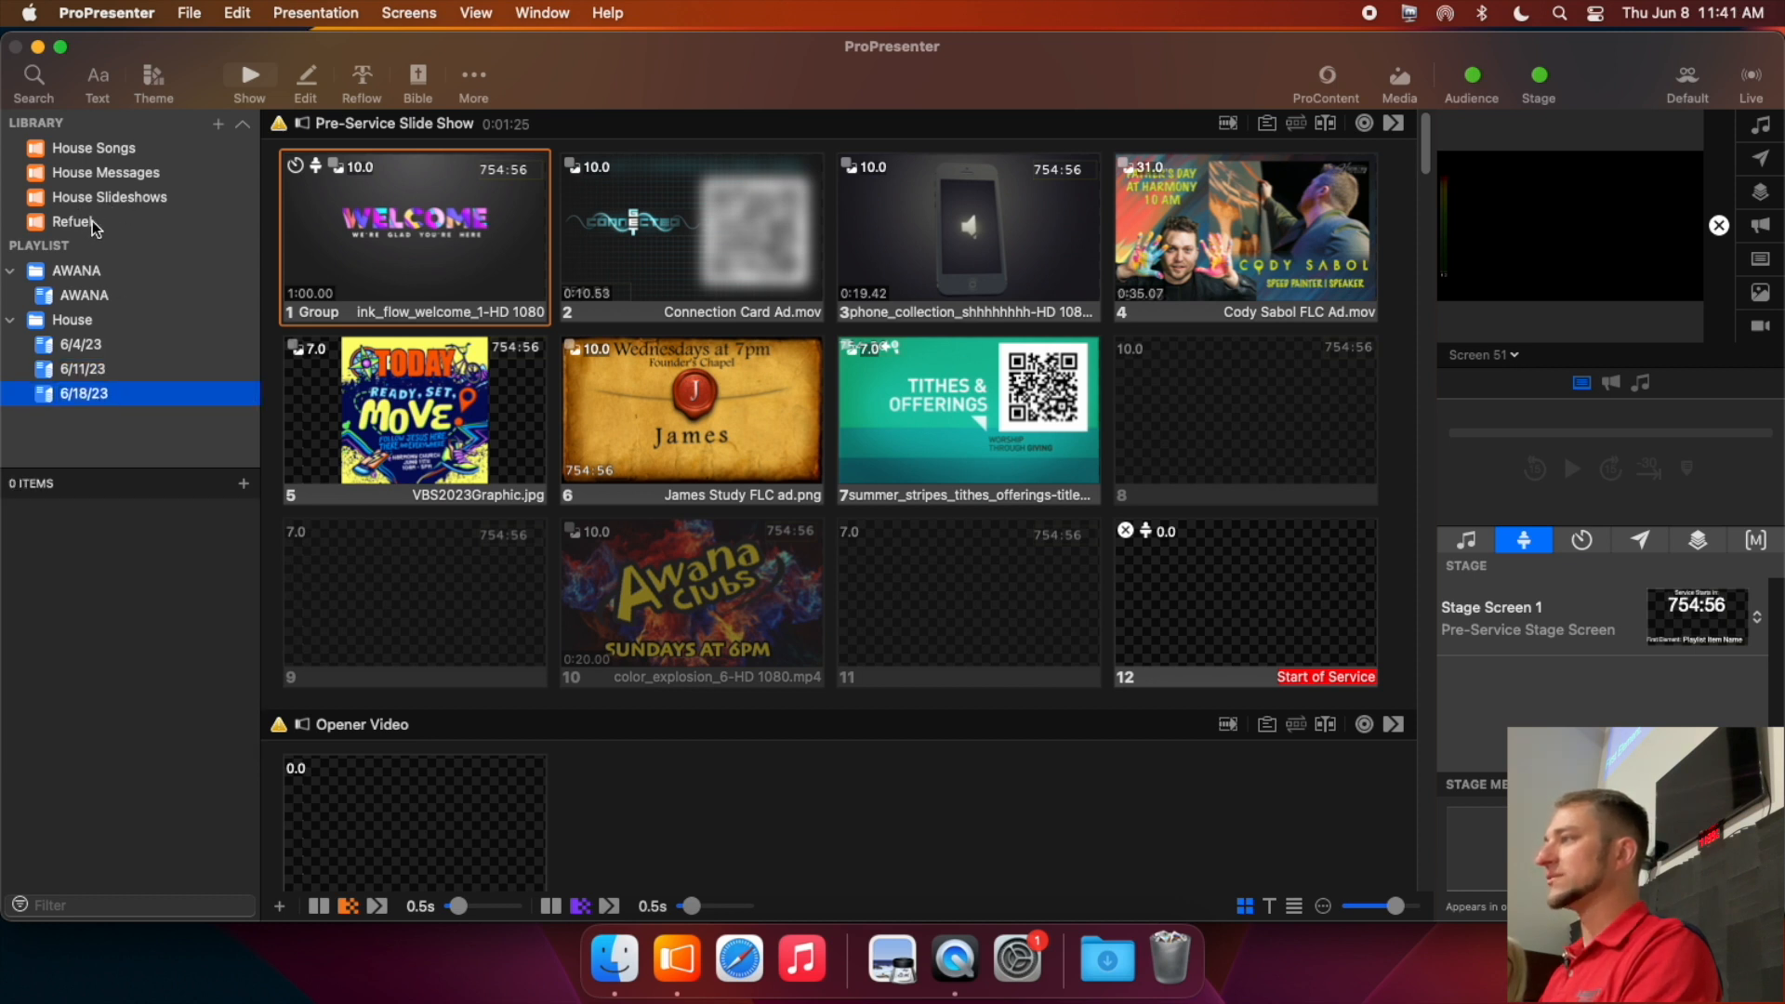
- Add Opener Video, Post-Service Slide Show, Pre-Service Slide Show and Welcome & Opportunities from the House Slideshows library to the 6/18/23 playlist
{"action": "left_click", "coordinate": [105, 196]}
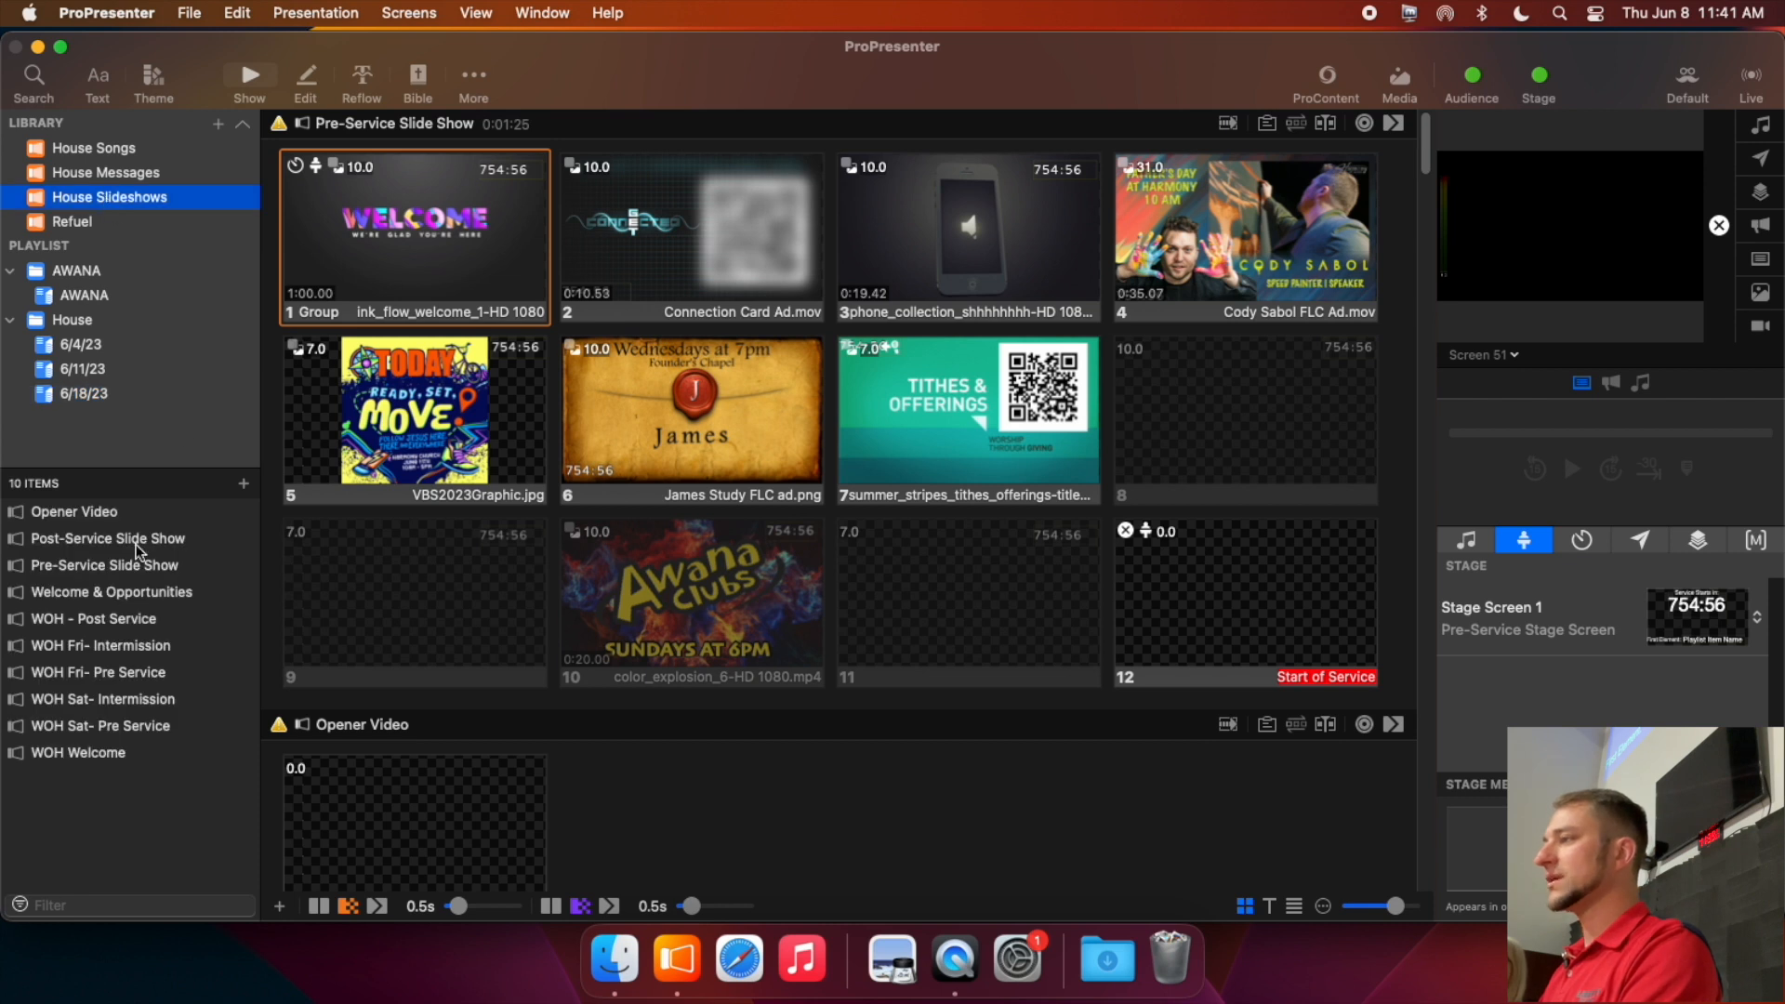
{"action": "left_click", "coordinate": [66, 513]}
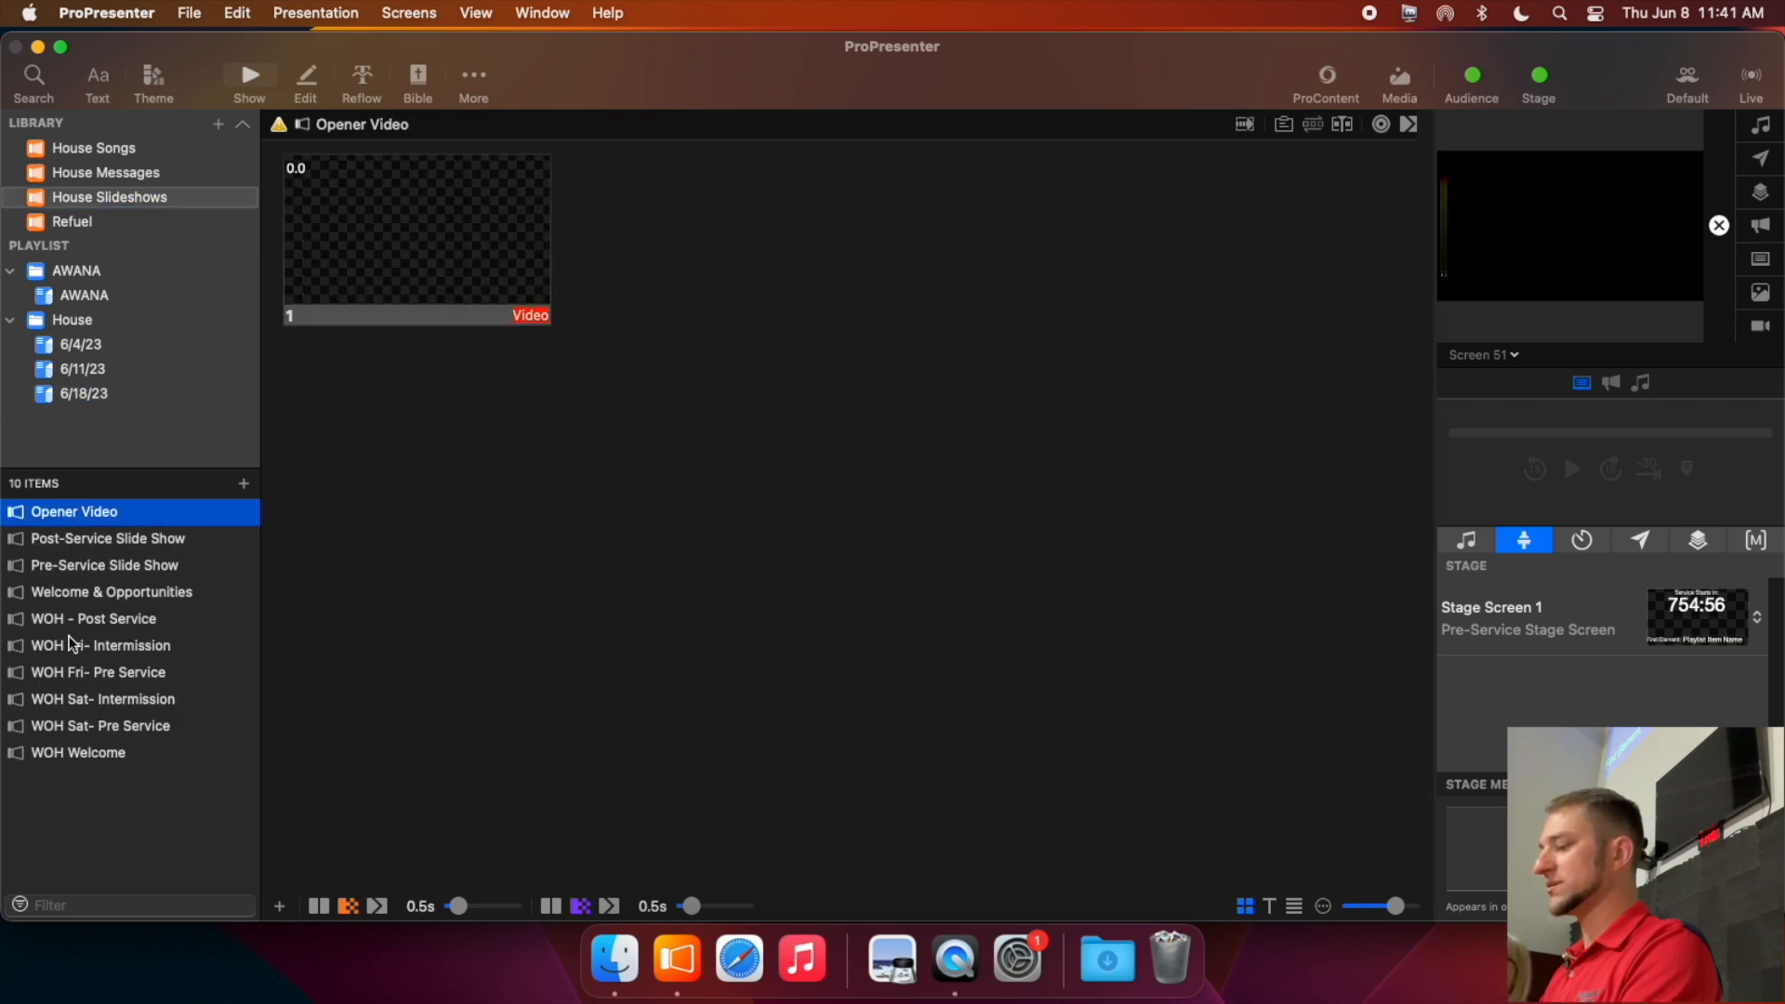
{"action": "left_click", "coordinate": [72, 545], "text": "shift"}
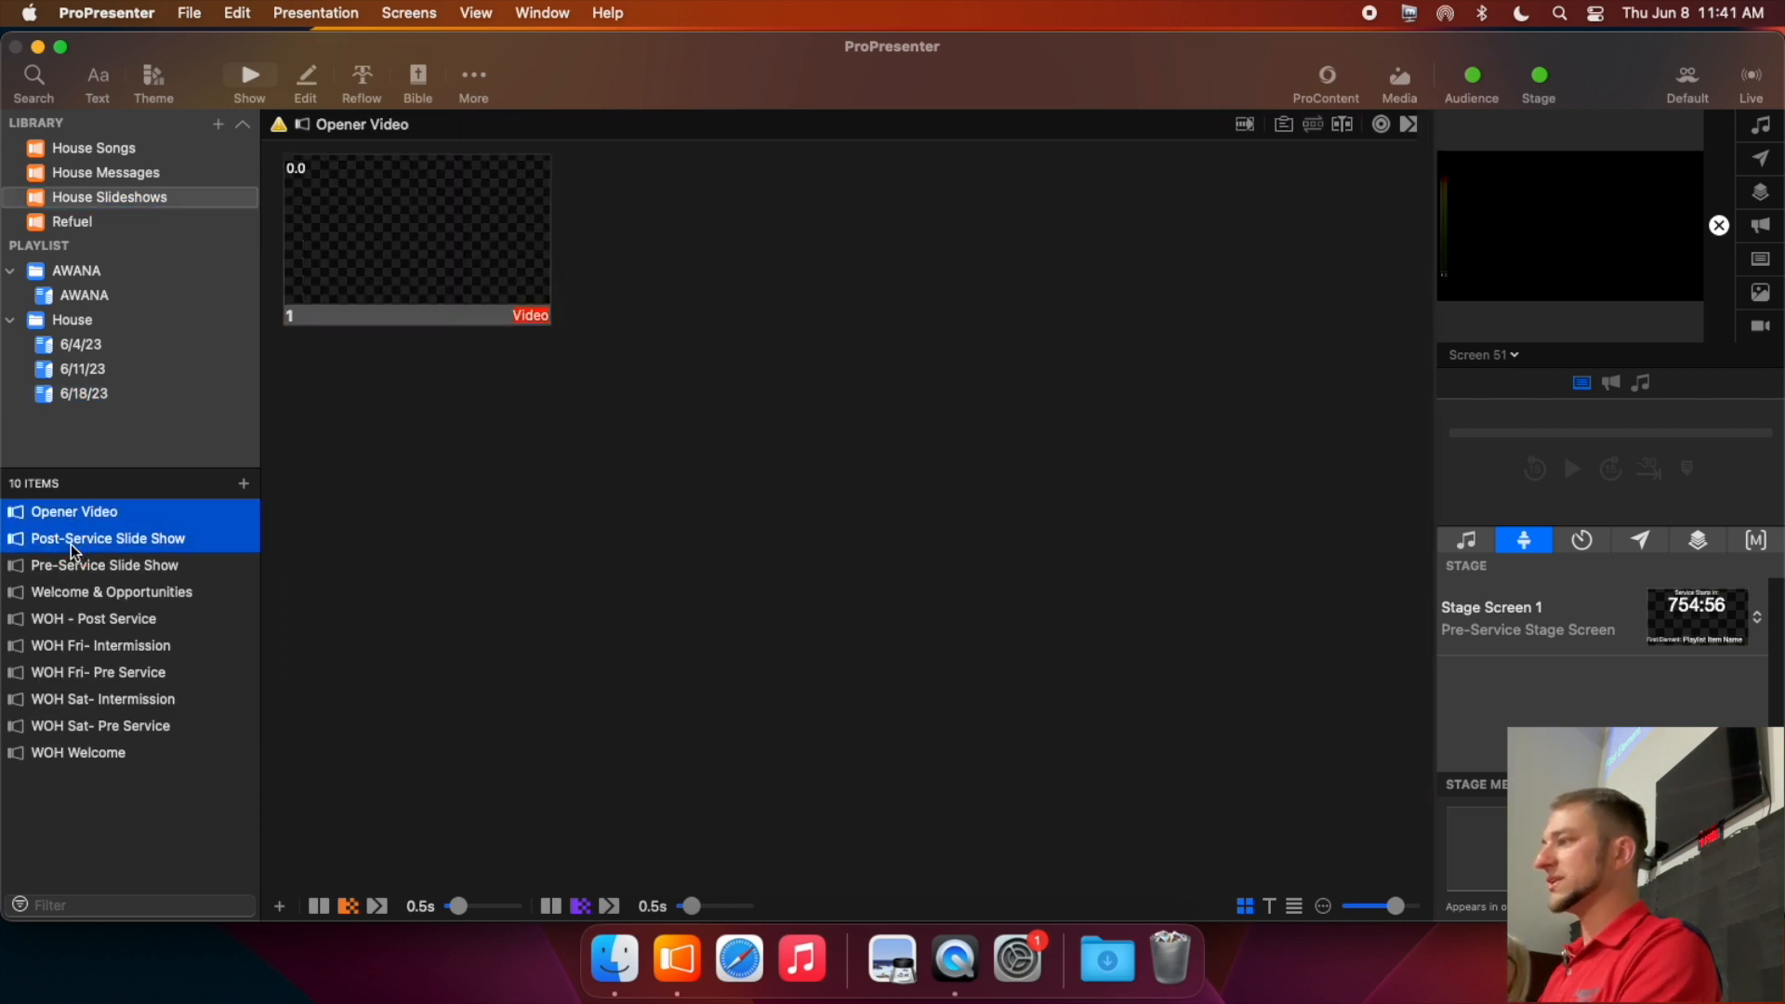
{"action": "left_click", "coordinate": [77, 566], "text": "shift"}
{"action": "left_click", "coordinate": [83, 596], "text": "shift"}
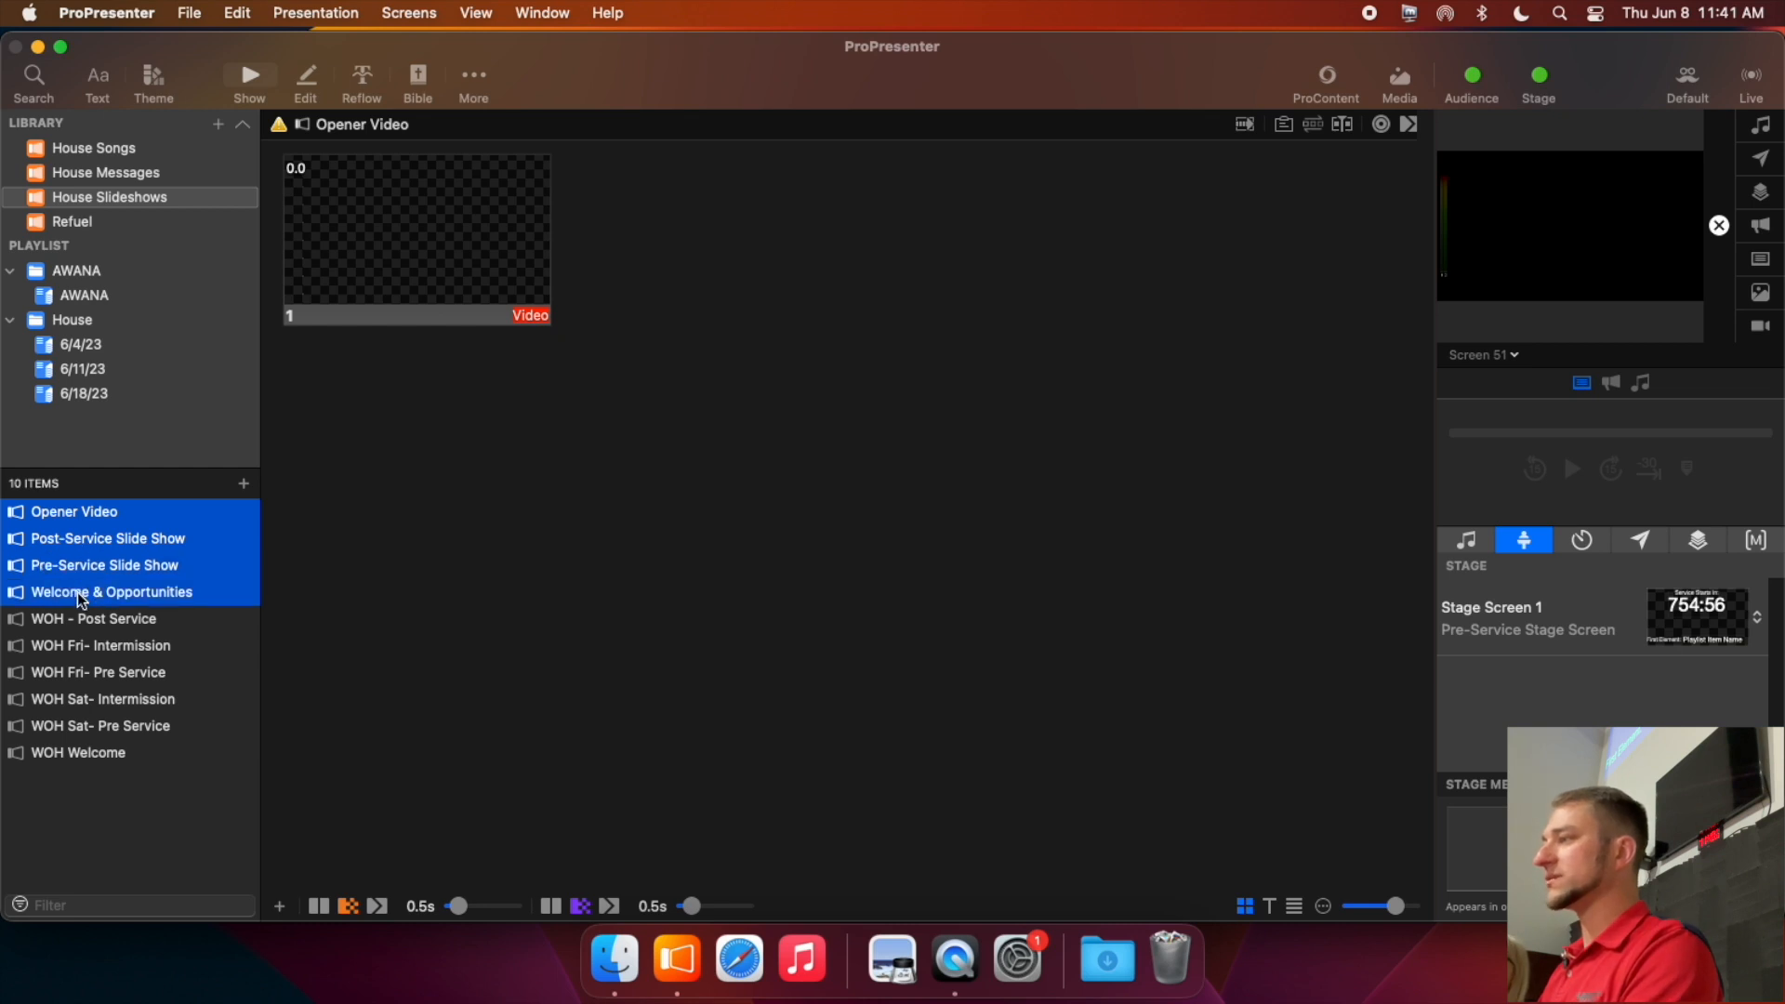
{"action": "left_click_drag", "start_coordinate": [85, 550], "coordinate": [90, 401]}
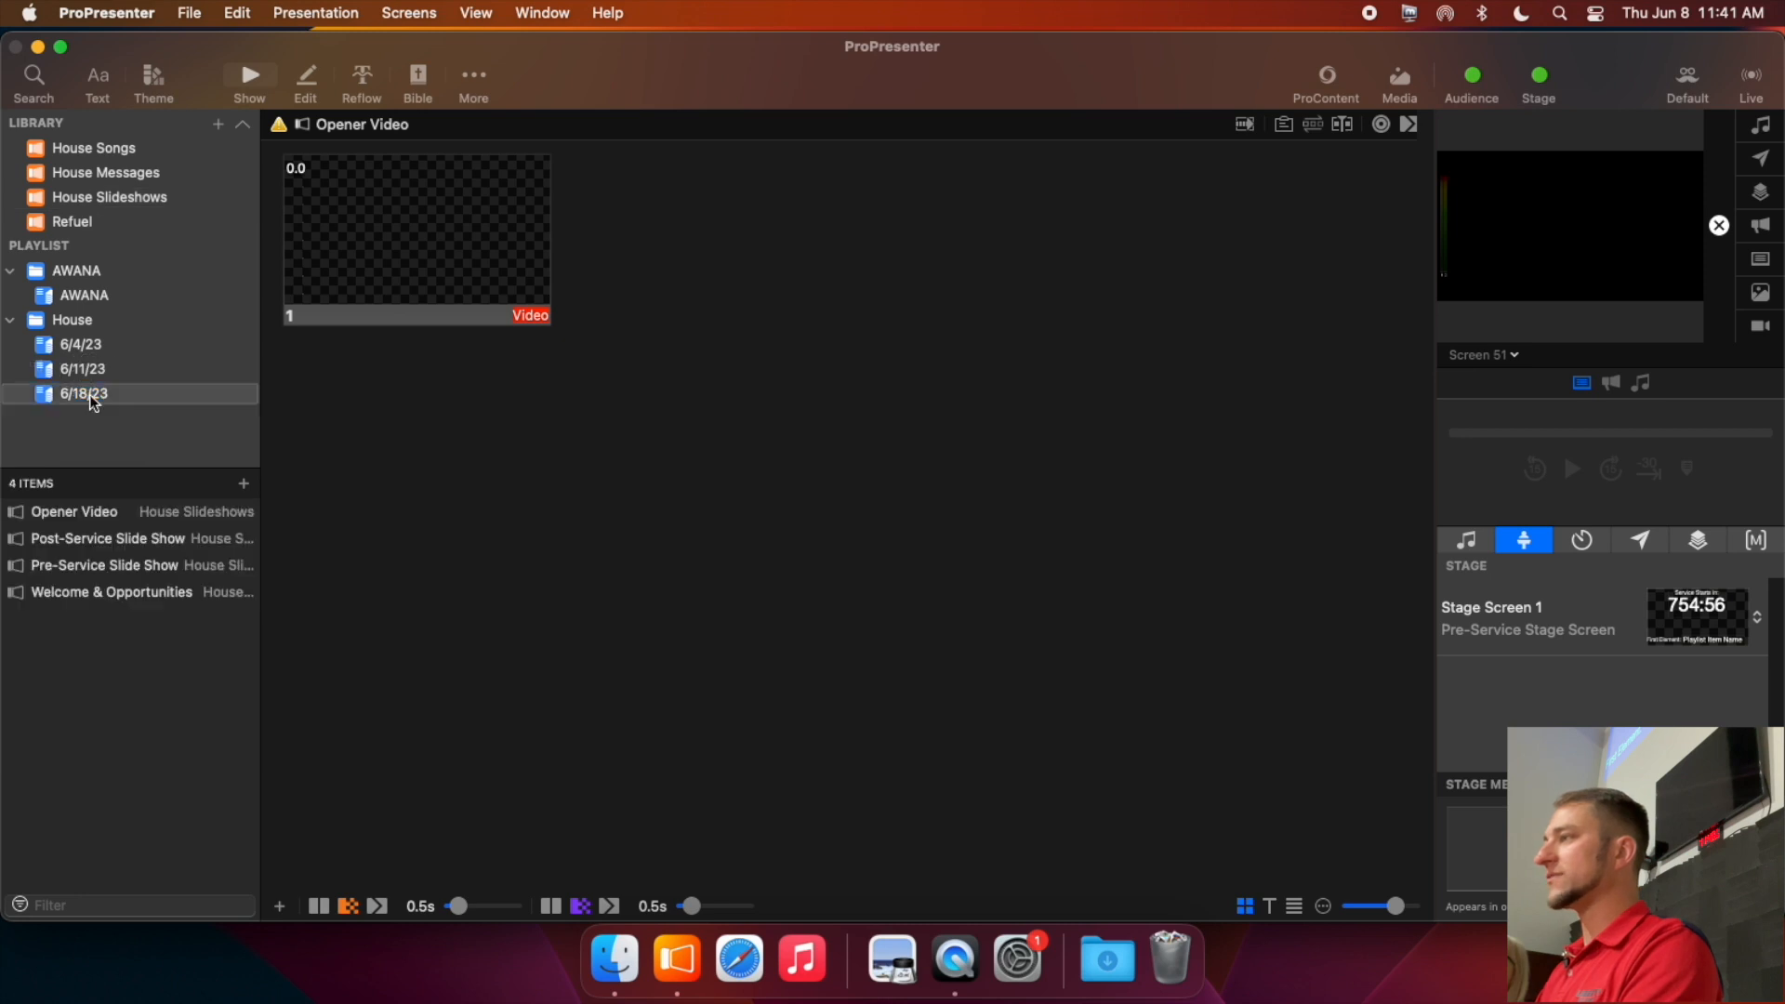
{"action": "left_click", "coordinate": [109, 197]}
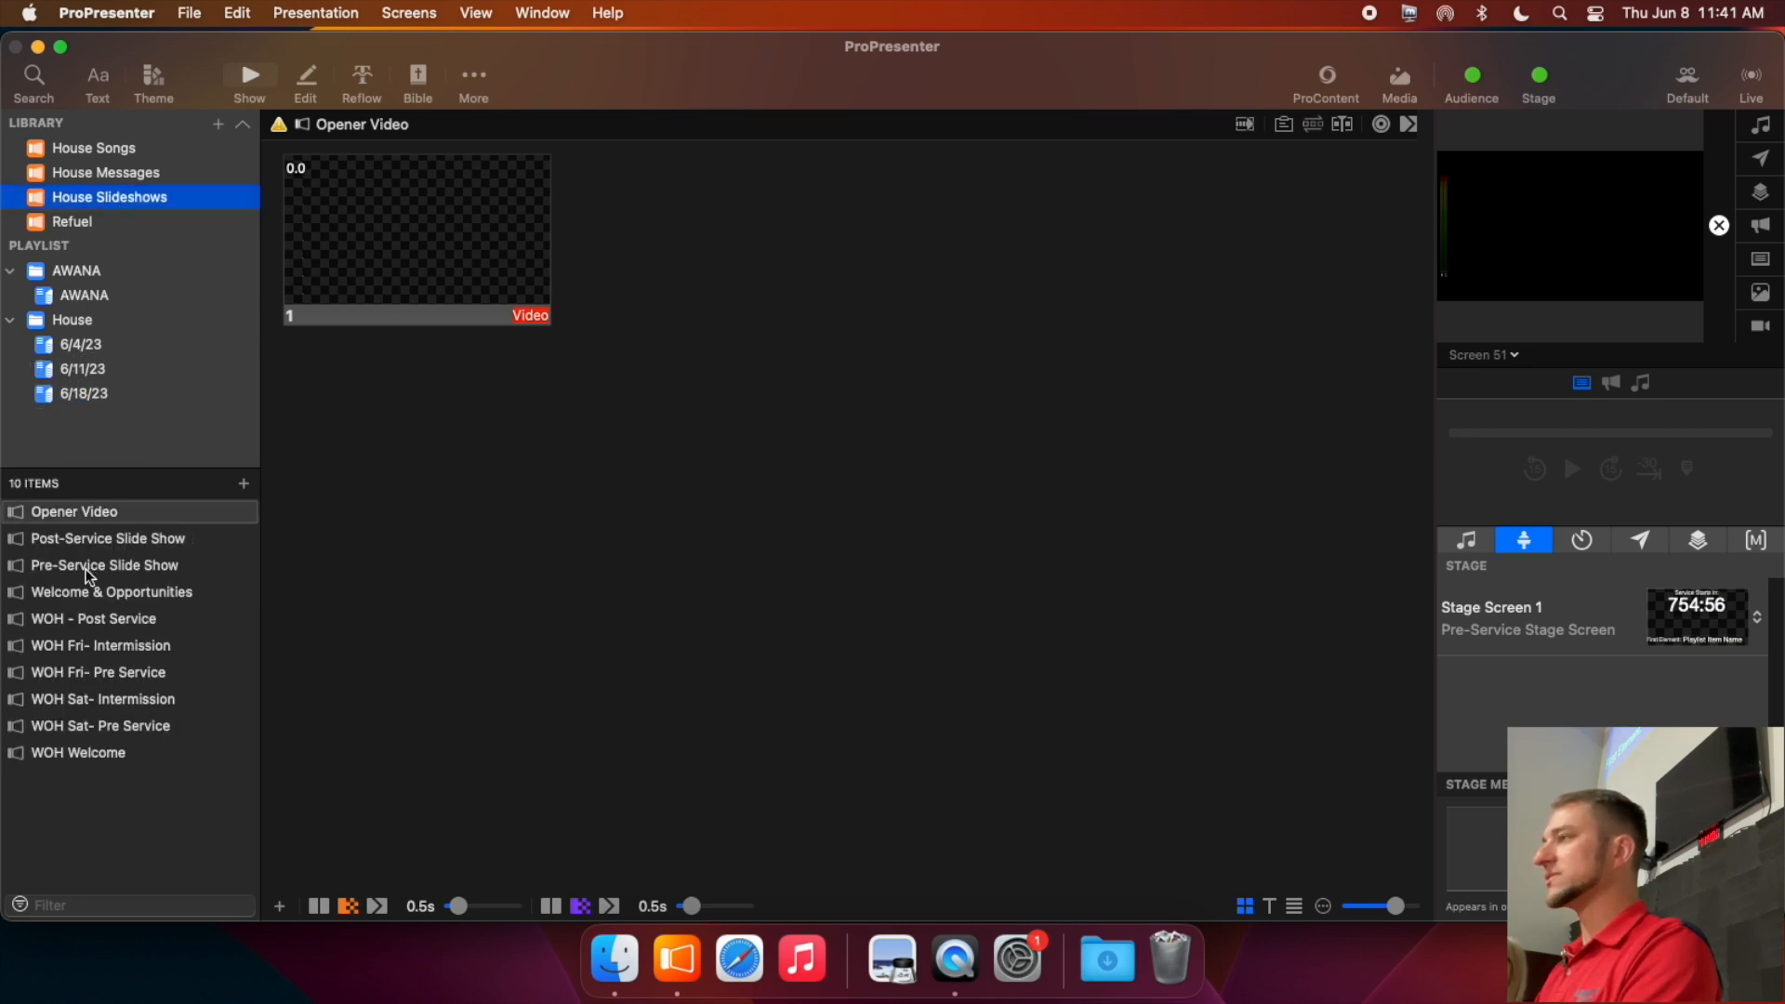
{"action": "left_click", "coordinate": [79, 396]}
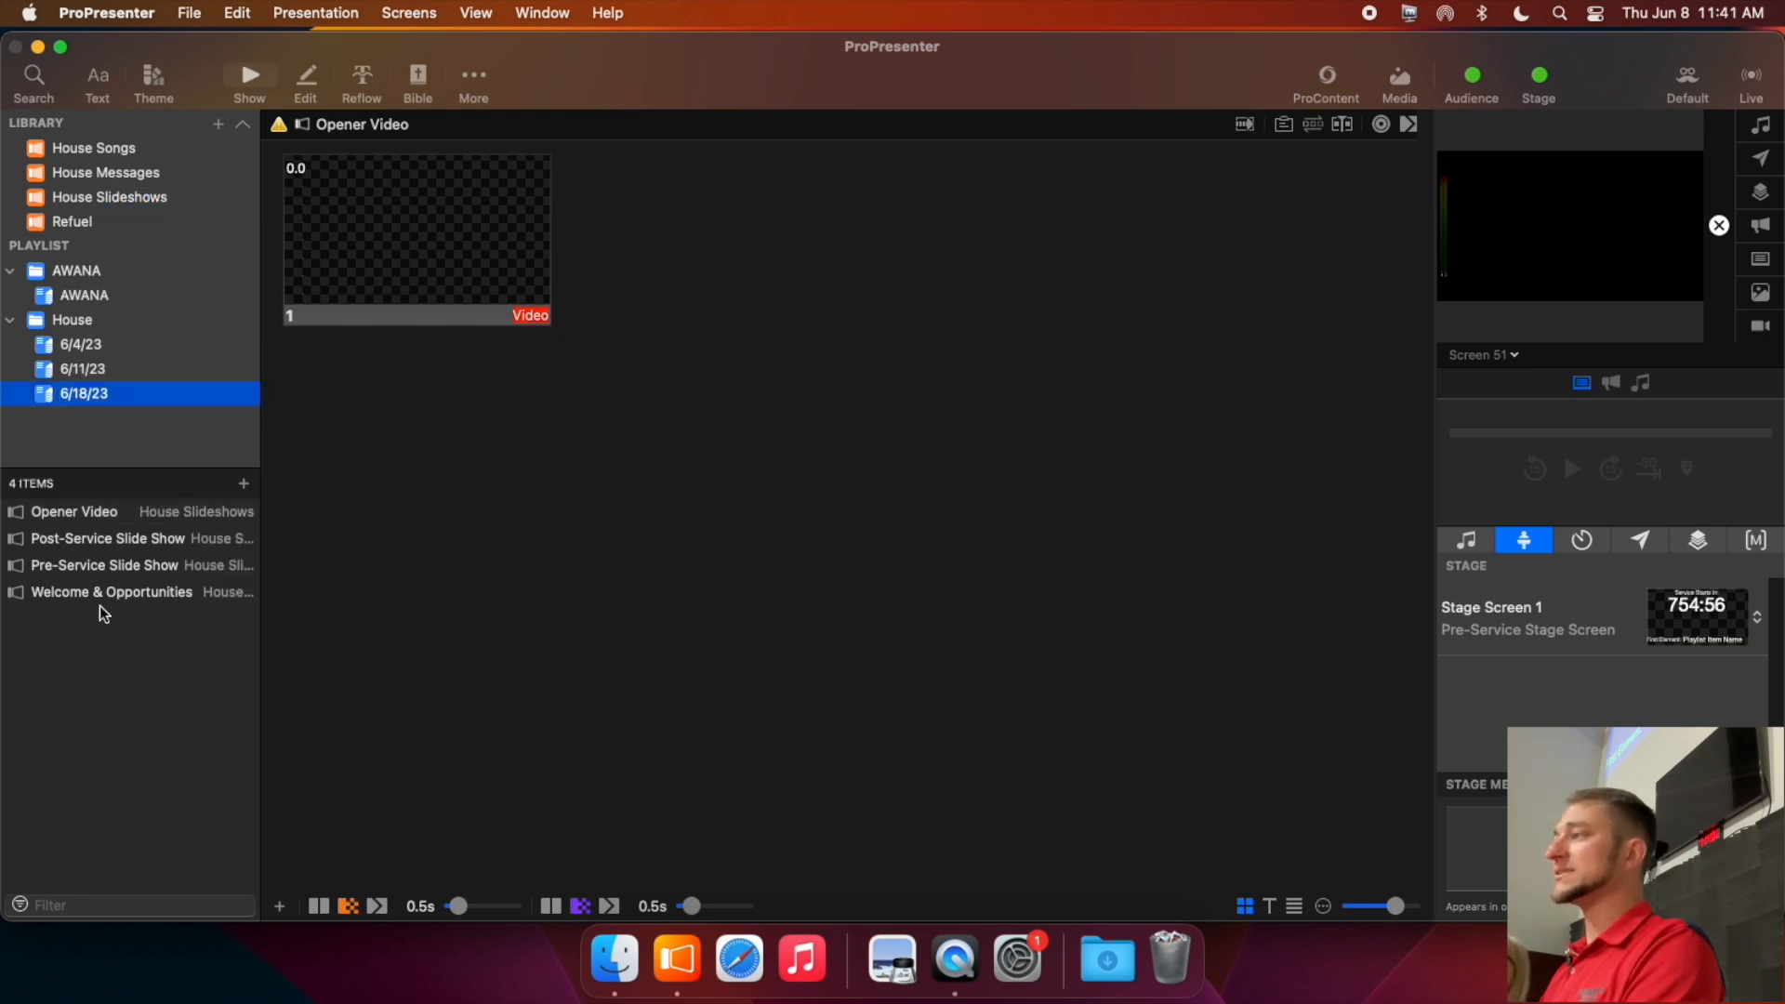
- Add Message - General - Guest from the House Messages library to the 6/18/23 playlist
{"action": "left_click", "coordinate": [116, 177]}
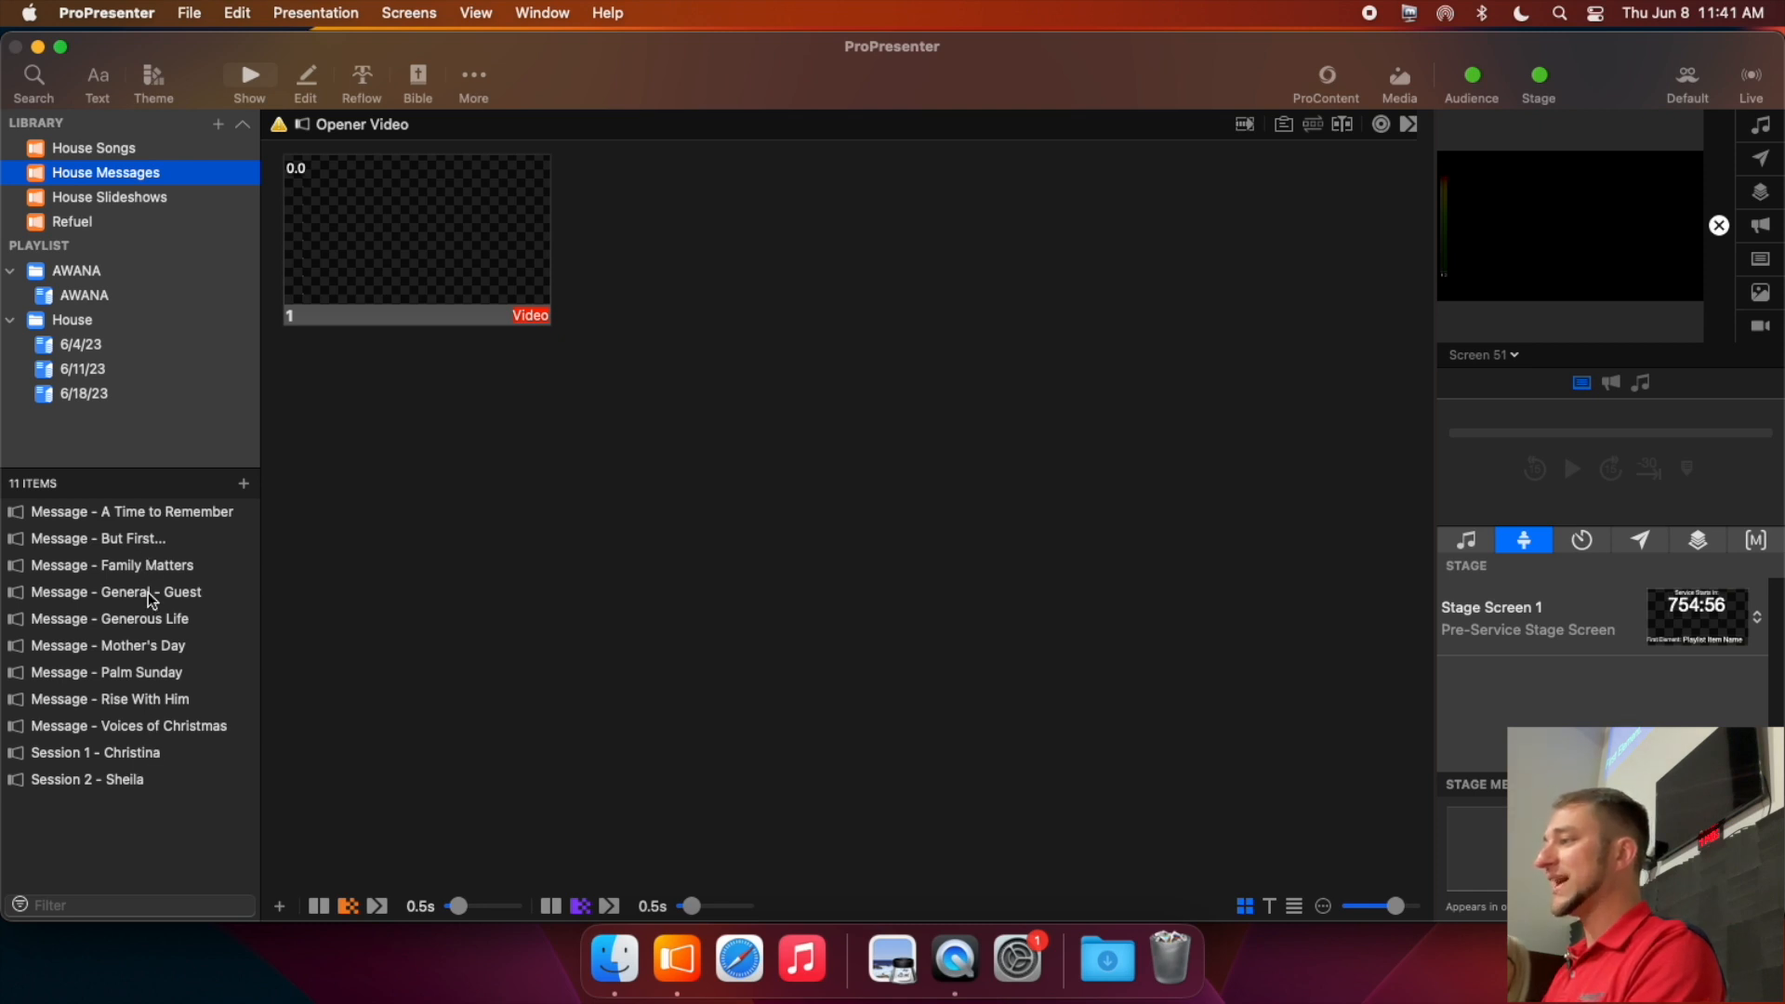
{"action": "left_click_drag", "start_coordinate": [148, 592], "coordinate": [154, 388]}
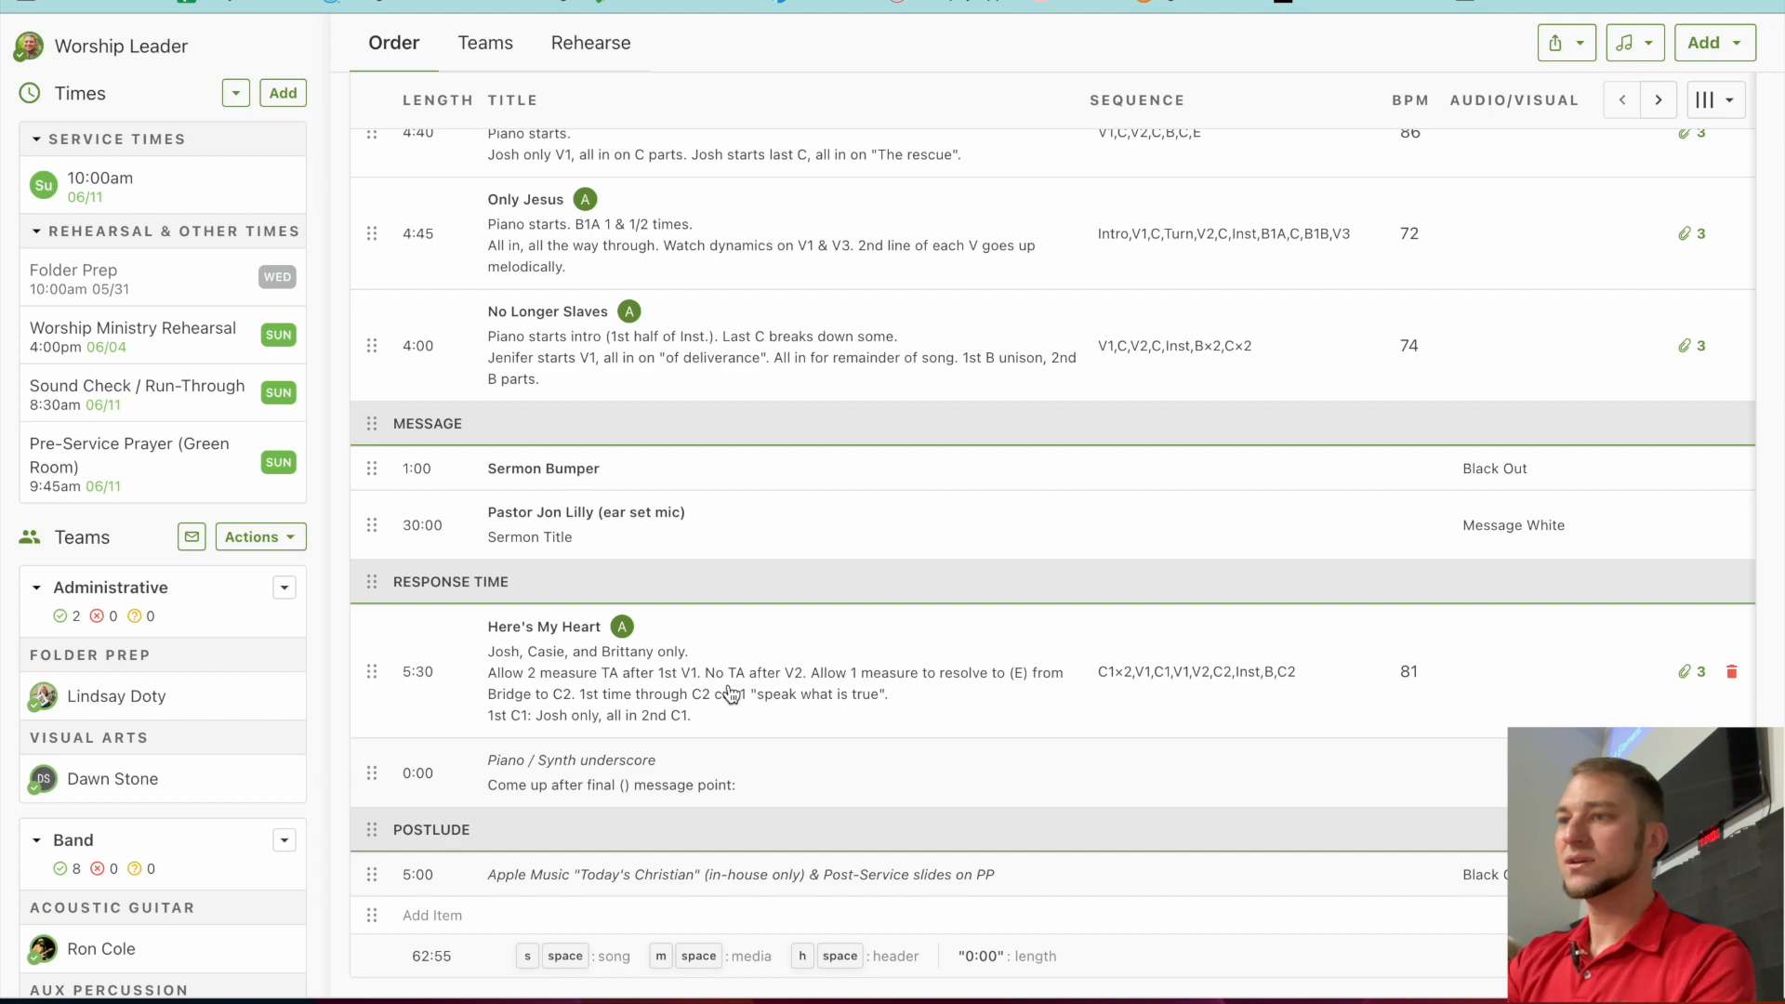
- In Planning Center Services, go to the June 18, 2023 plan and review its order of songs and service items
{"action": "scroll", "coordinate": [641, 520], "scroll_direction": "up", "scroll_amount": 7}
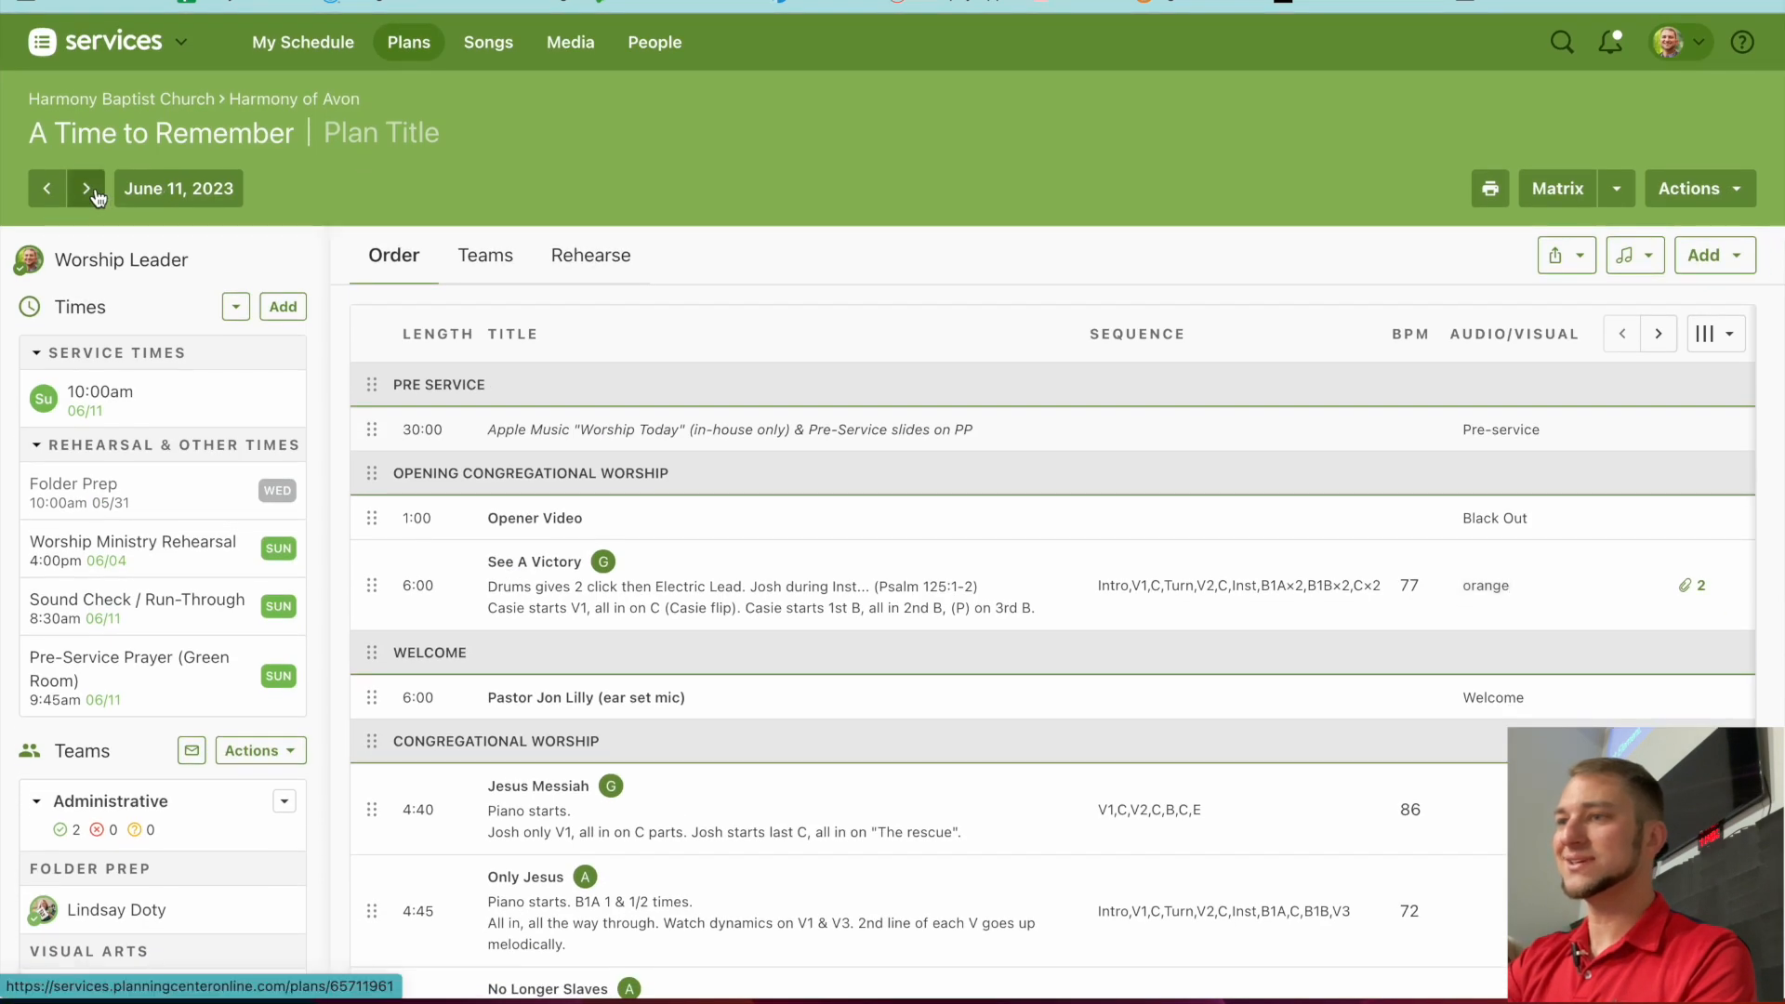
{"action": "left_click", "coordinate": [88, 189]}
{"action": "scroll", "coordinate": [730, 498], "scroll_direction": "down", "scroll_amount": 2}
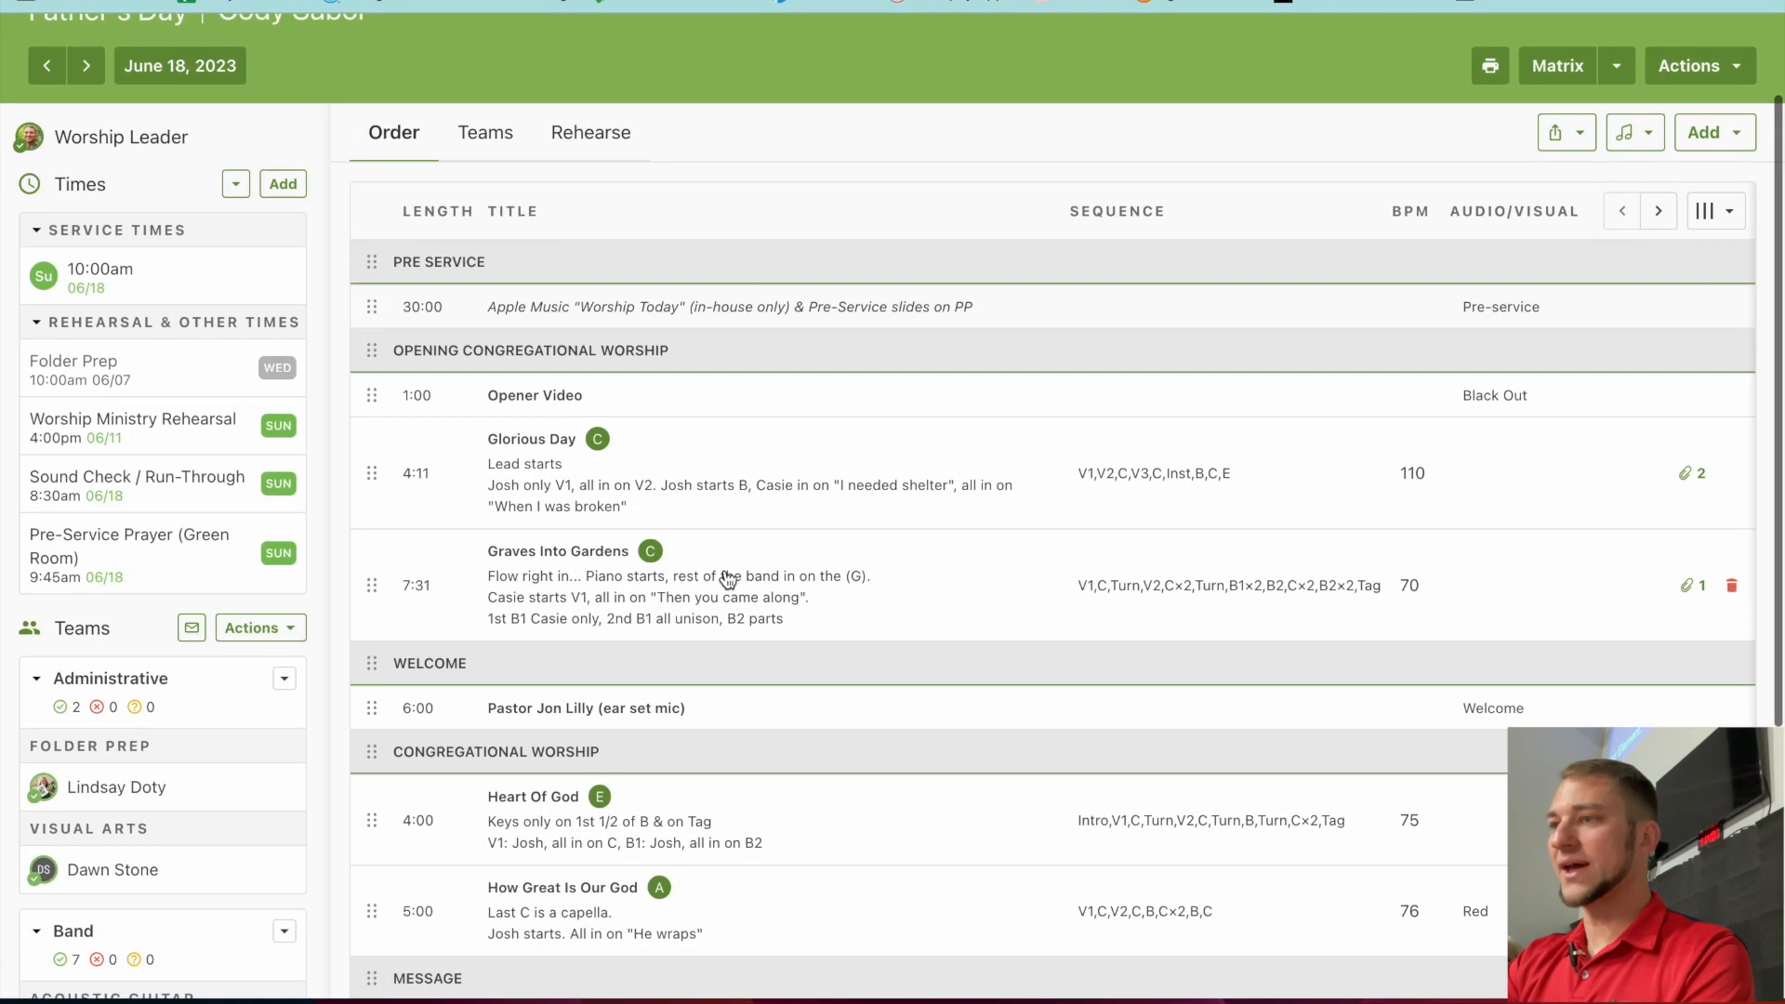
{"action": "scroll", "coordinate": [728, 578], "scroll_direction": "down", "scroll_amount": 1}
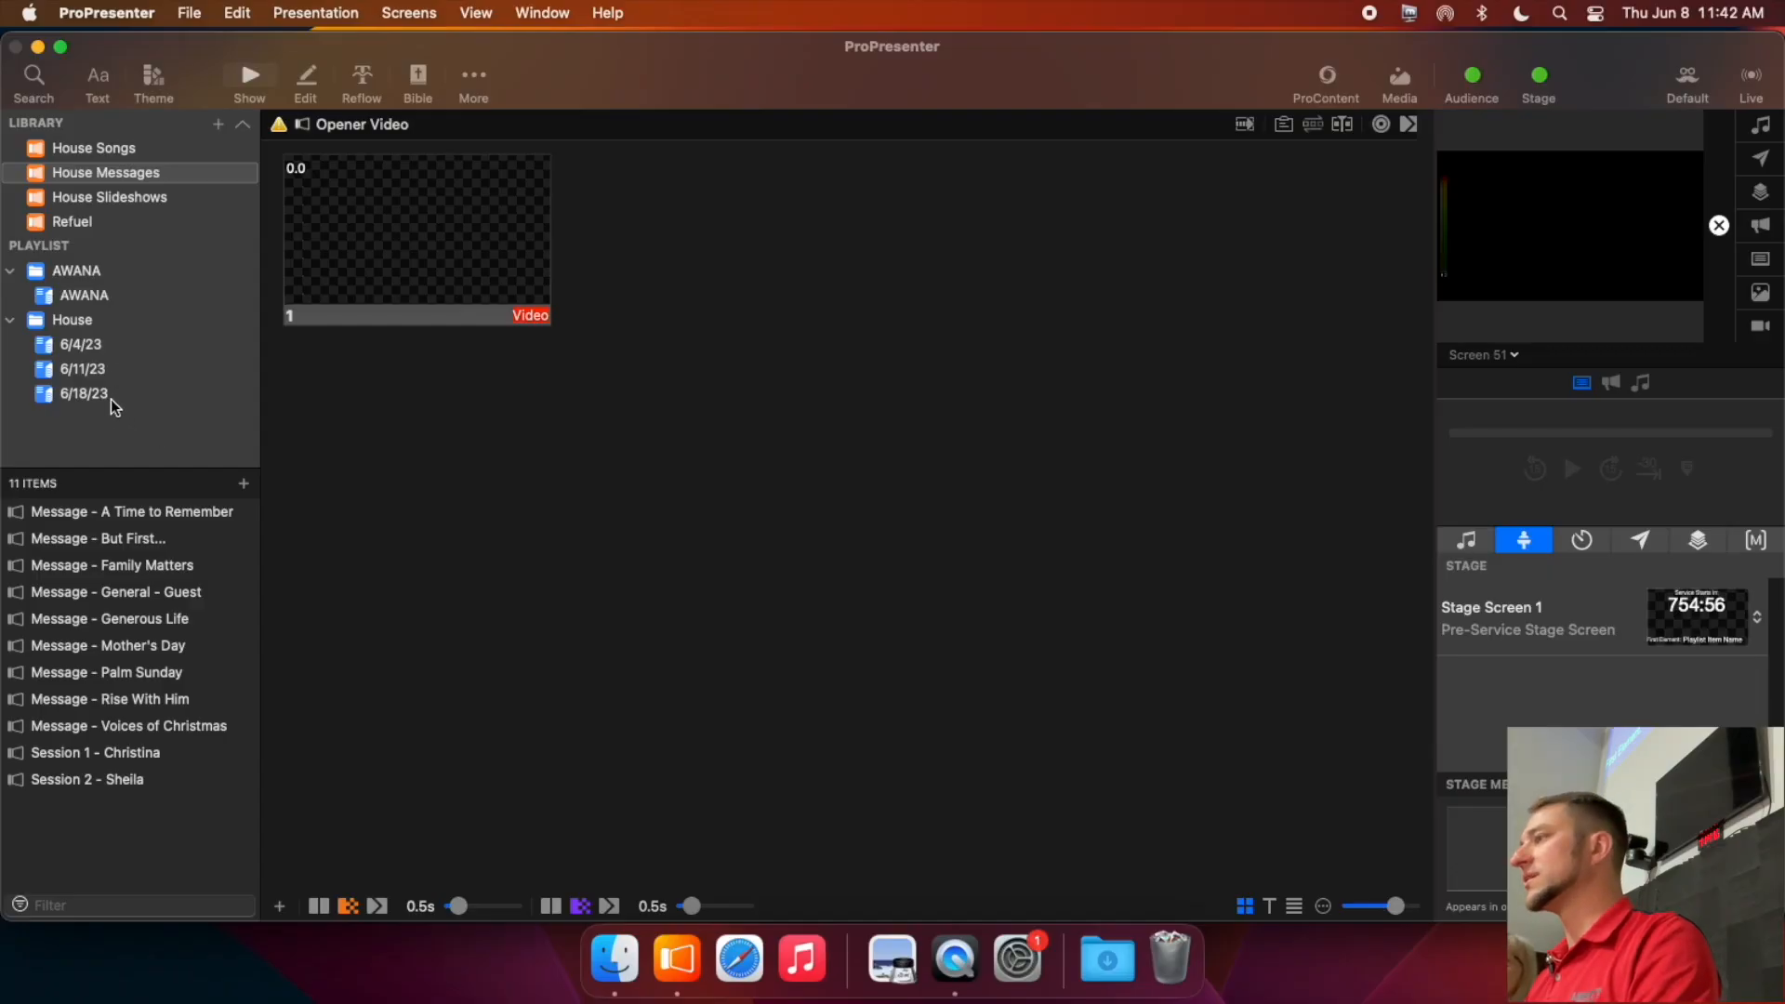
- Switch back to ProPresenter and move Pre-Service Slide Show to the start of the 6/18/23 playlist
{"action": "left_click", "coordinate": [101, 397]}
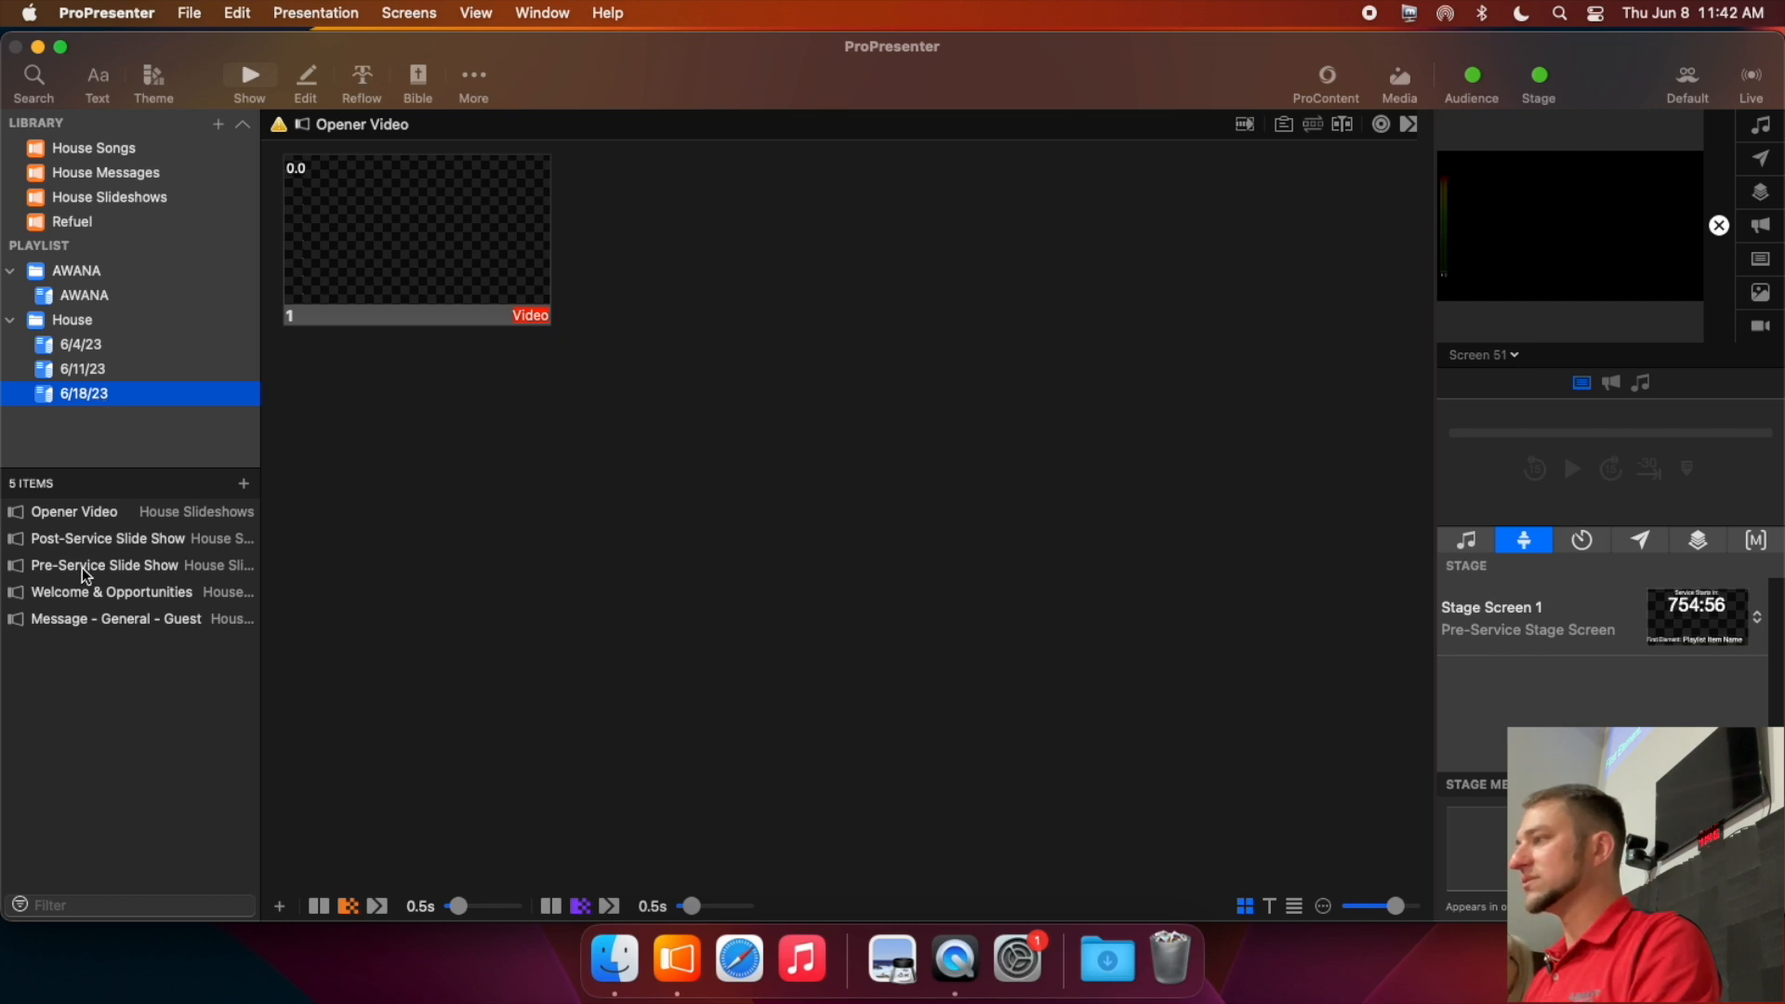
{"action": "left_click_drag", "start_coordinate": [82, 568], "coordinate": [90, 506]}
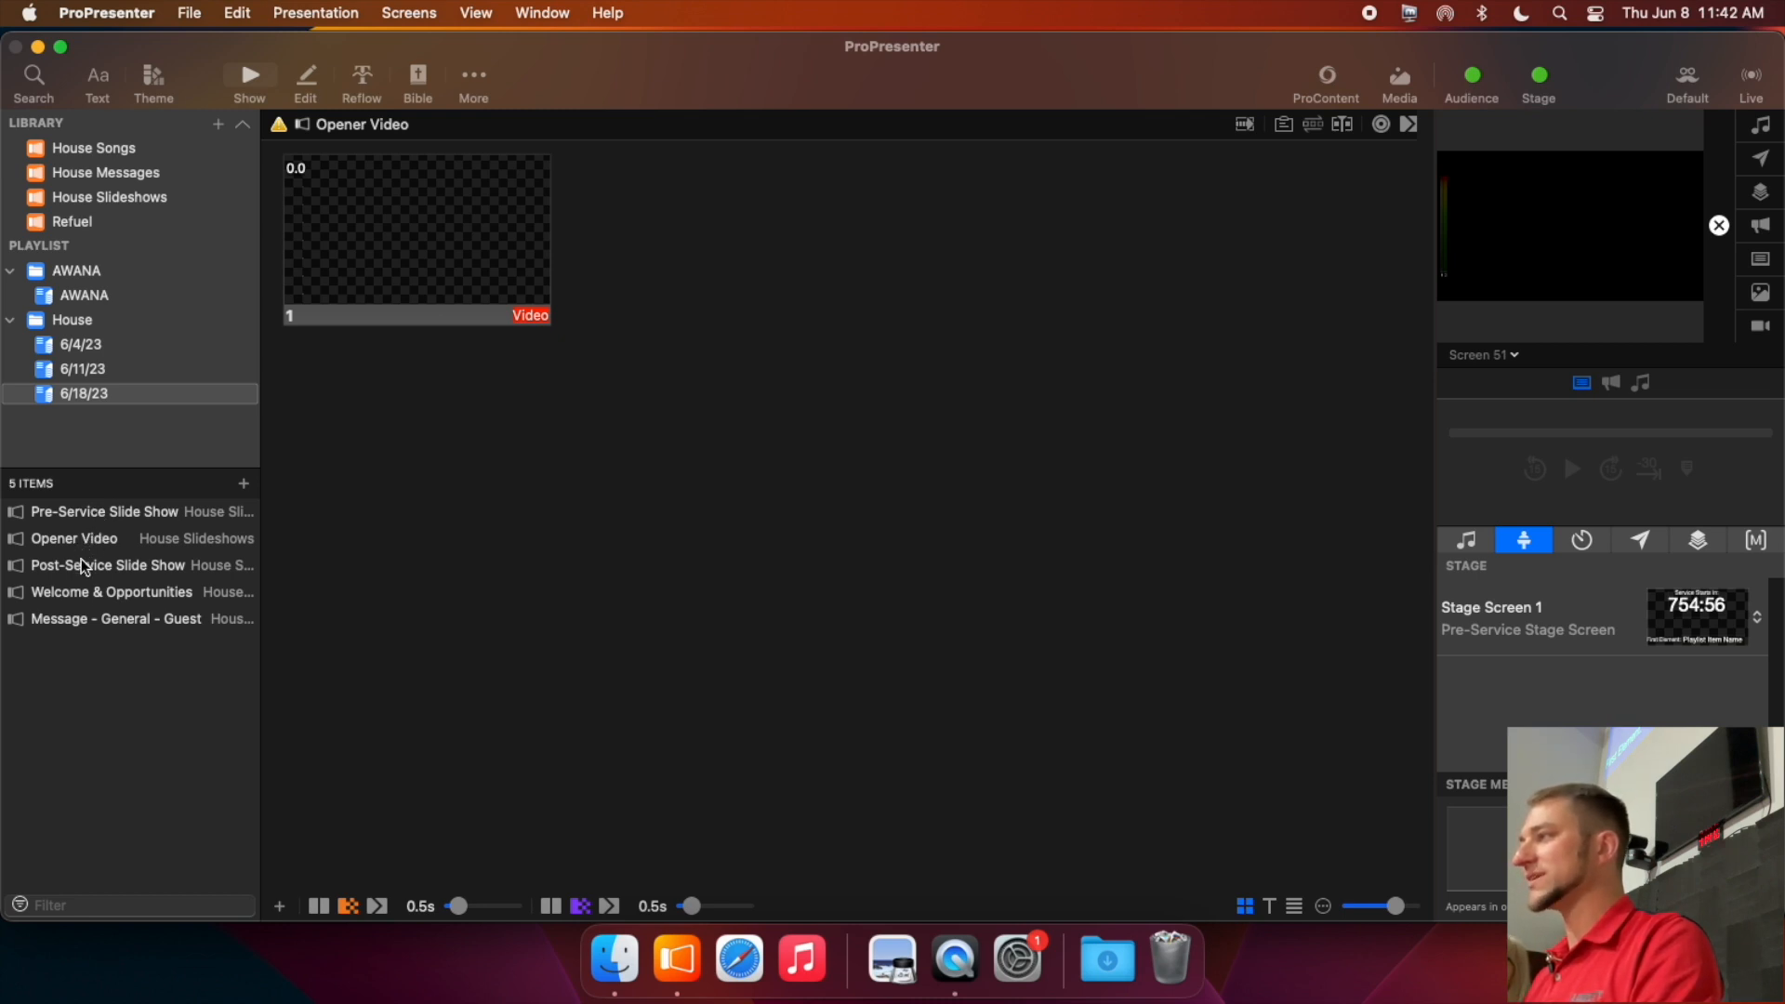
- Add Glorious Day from House Songs after Opener Video in the 6/18/23 playlist, and move Post-Service Slide Show to the end
{"action": "left_click", "coordinate": [119, 155]}
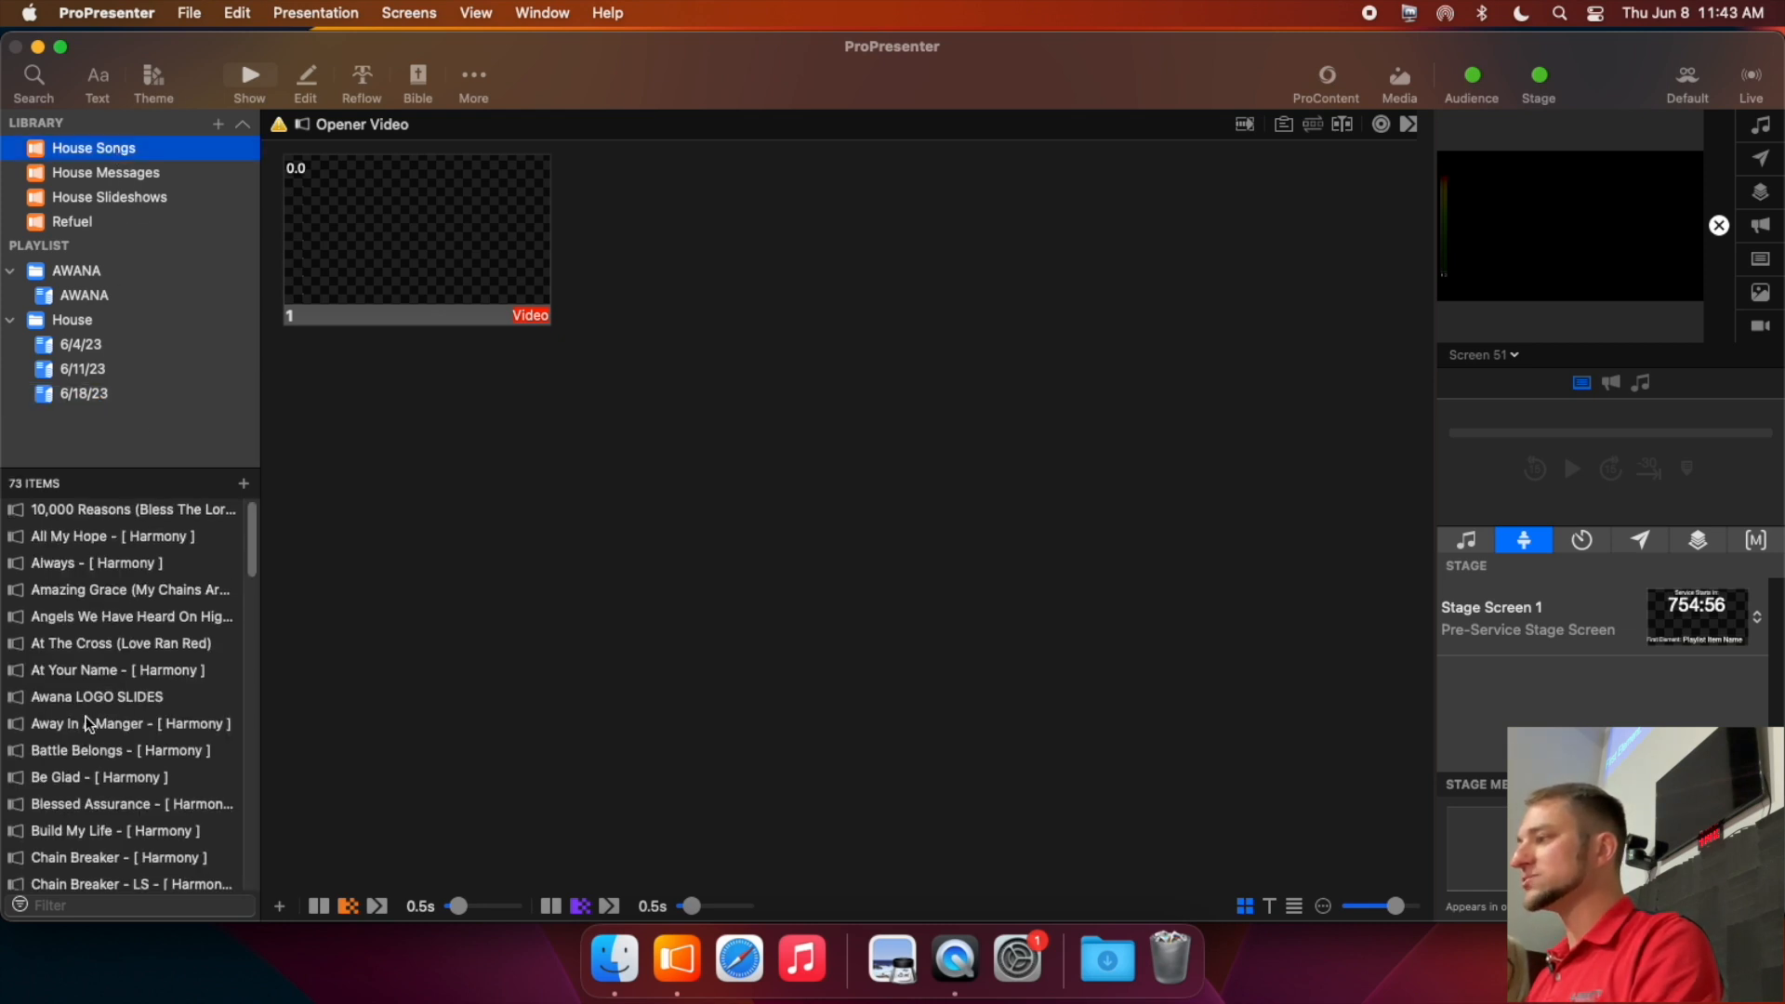
{"action": "scroll", "coordinate": [84, 715], "scroll_direction": "down", "scroll_amount": 1}
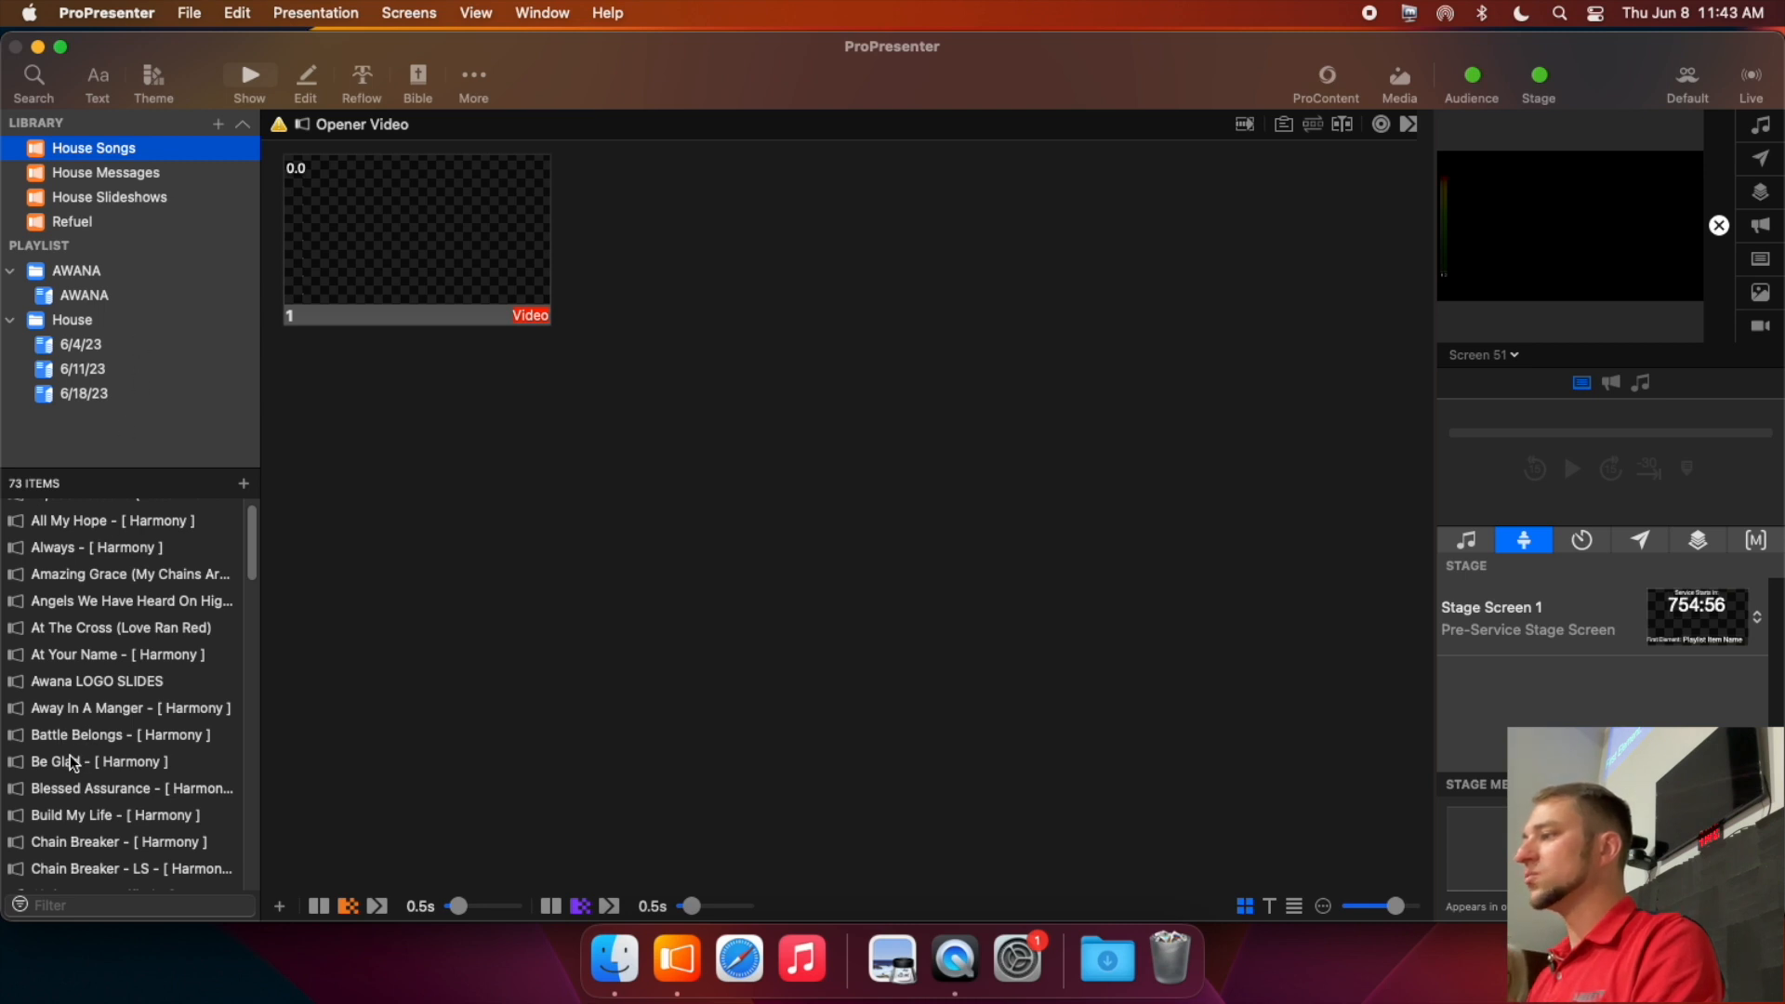
{"action": "scroll", "coordinate": [76, 755], "scroll_direction": "down", "scroll_amount": 5}
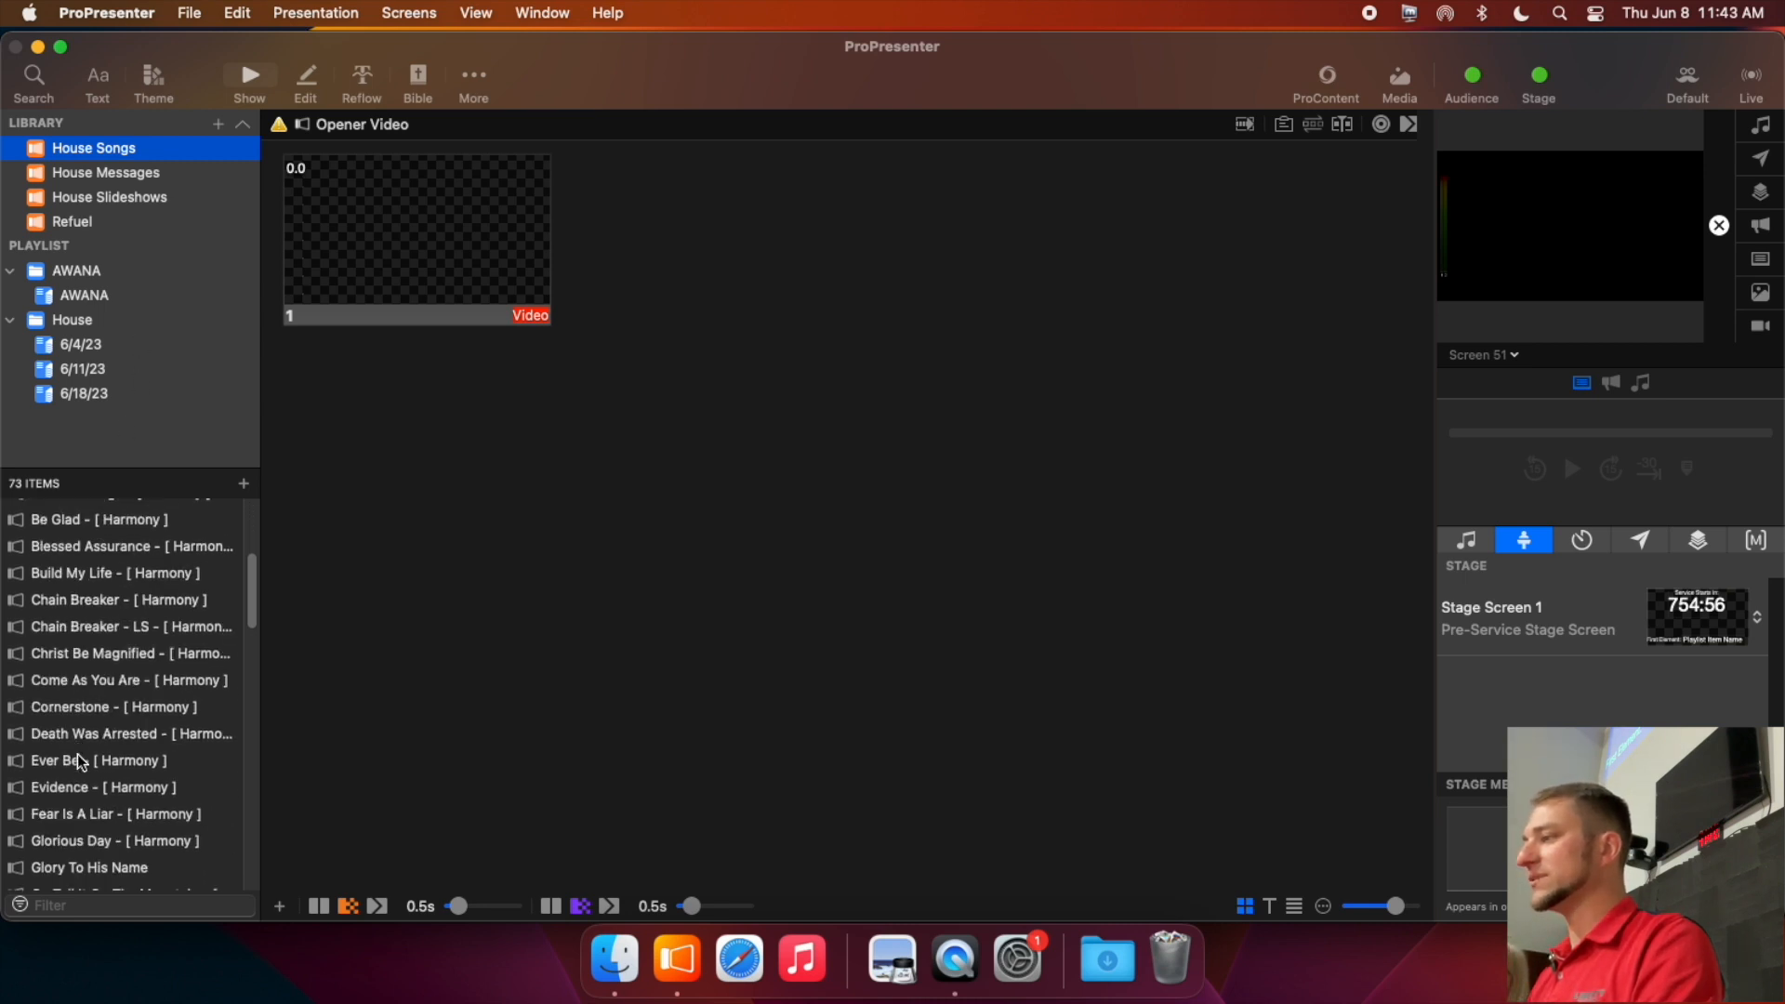
{"action": "scroll", "coordinate": [77, 754], "scroll_direction": "up", "scroll_amount": 2}
{"action": "scroll", "coordinate": [76, 755], "scroll_direction": "down", "scroll_amount": 4}
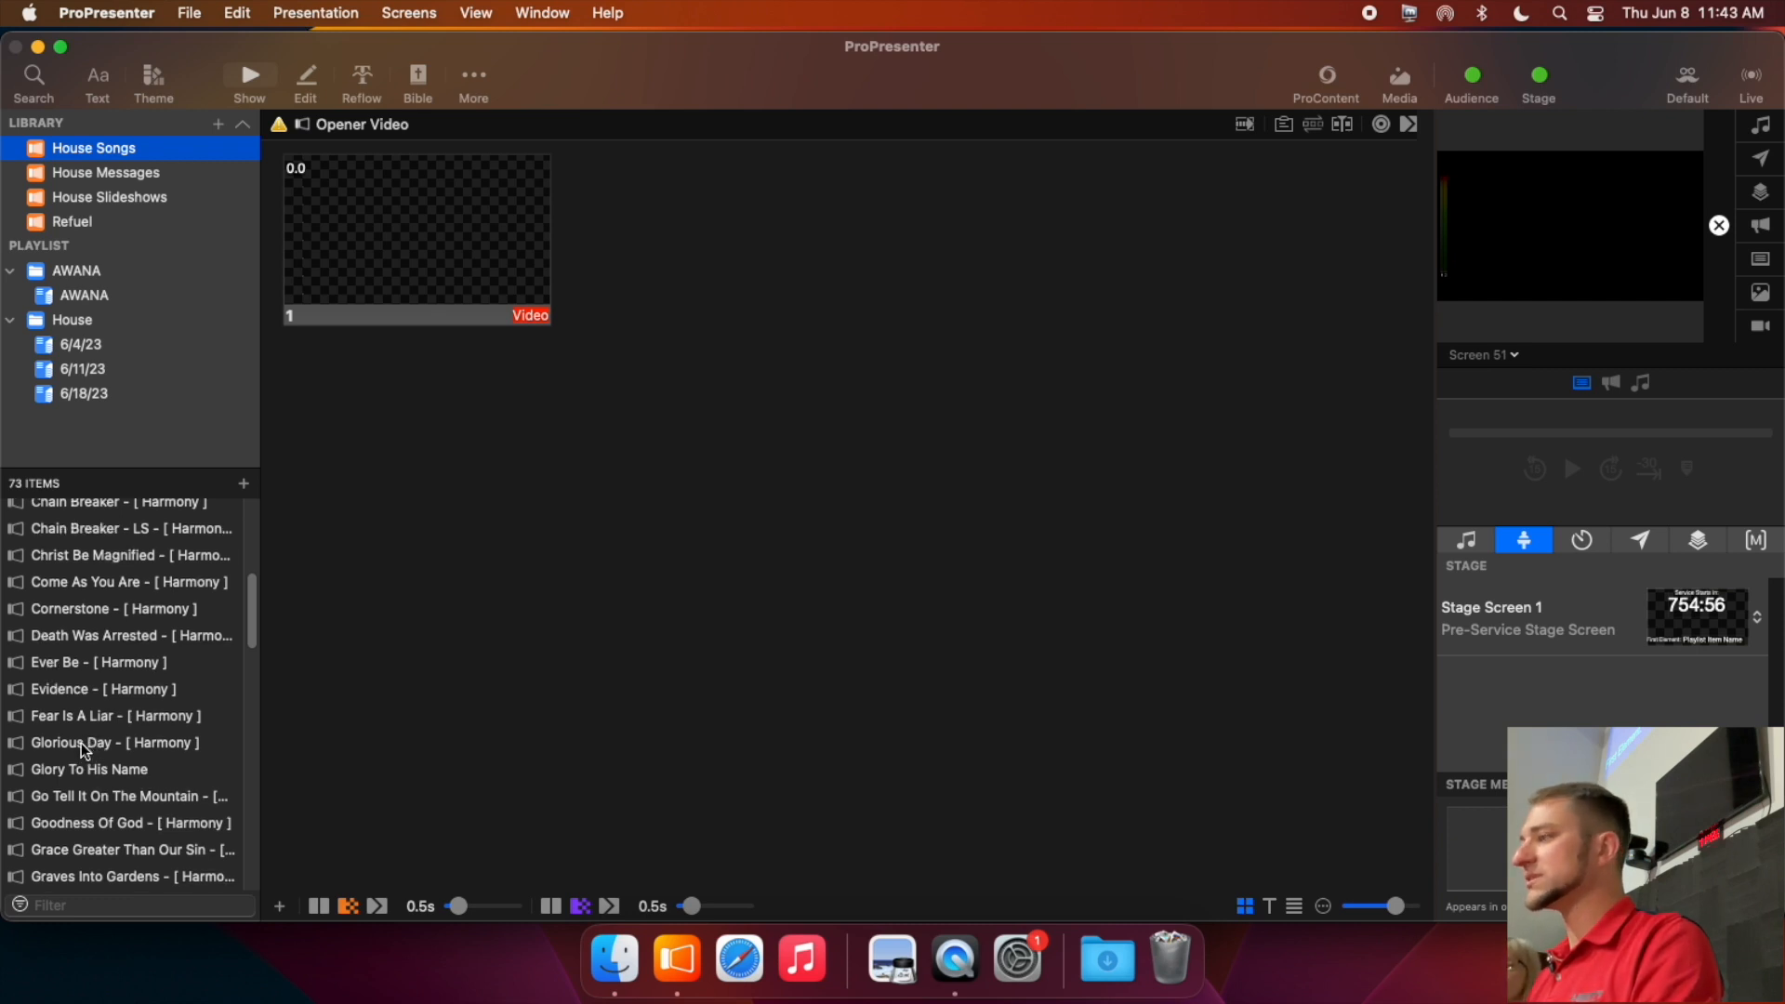
{"action": "left_click", "coordinate": [80, 743]}
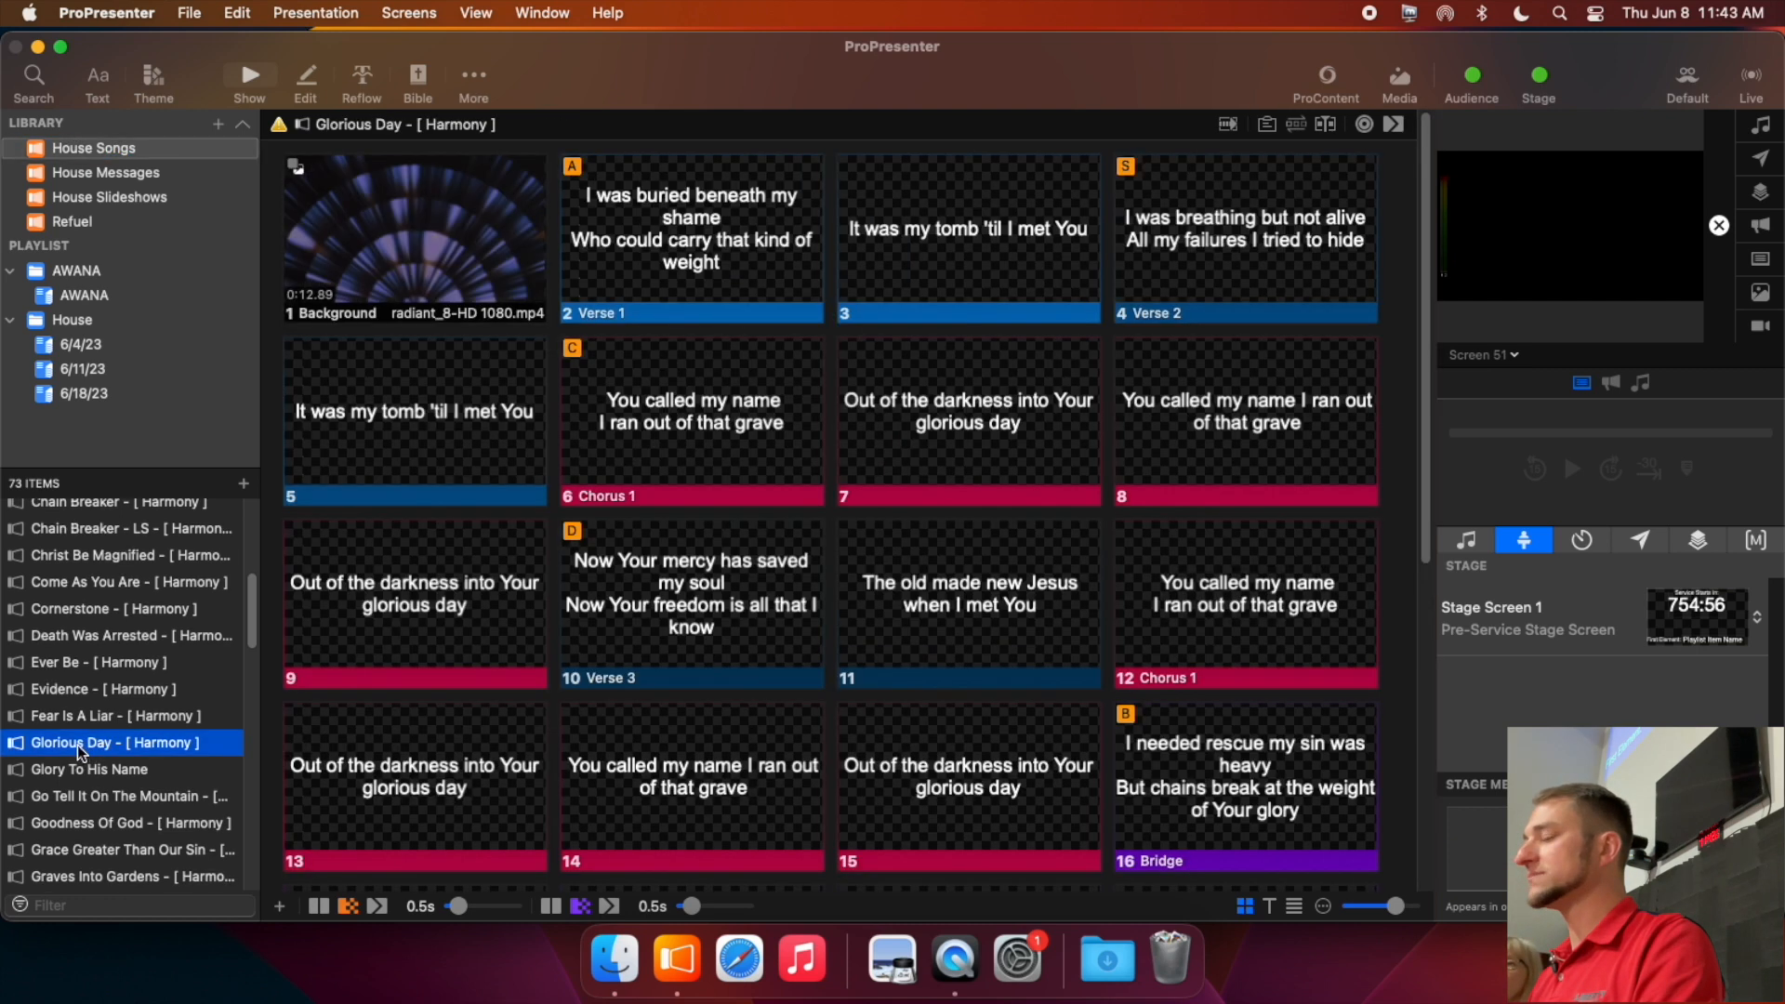
{"action": "left_click_drag", "start_coordinate": [78, 740], "coordinate": [106, 545]}
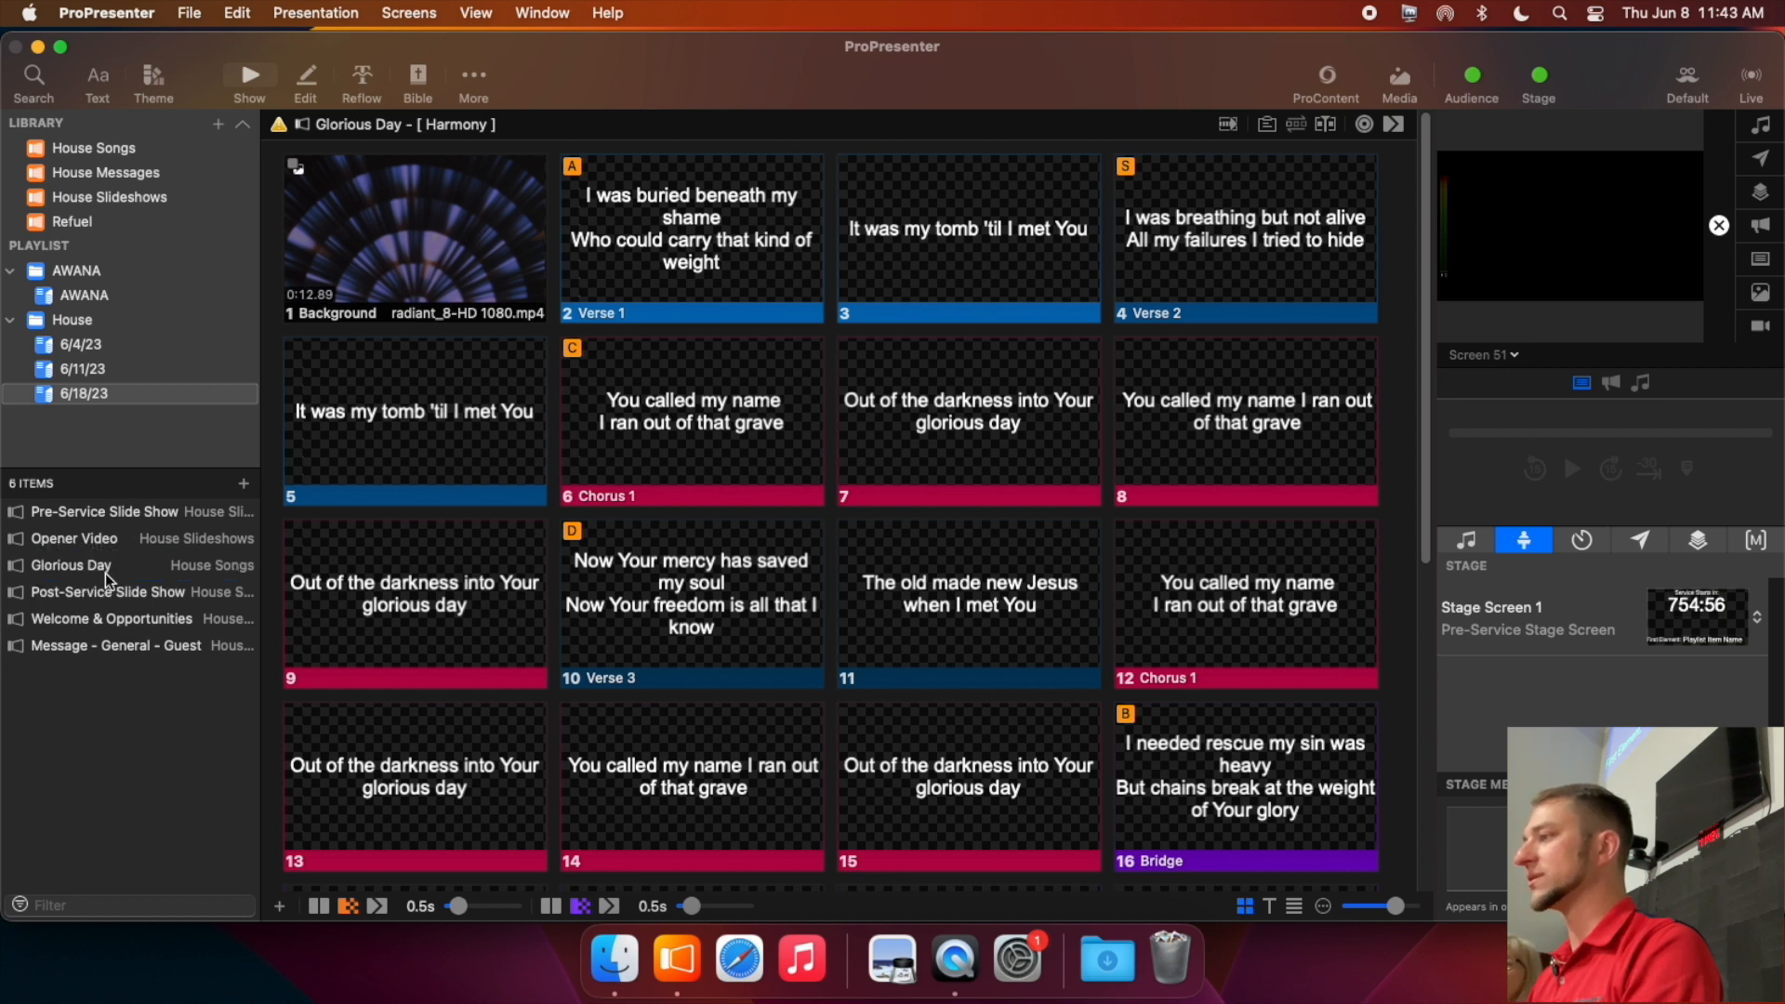
{"action": "left_click_drag", "start_coordinate": [105, 588], "coordinate": [104, 656]}
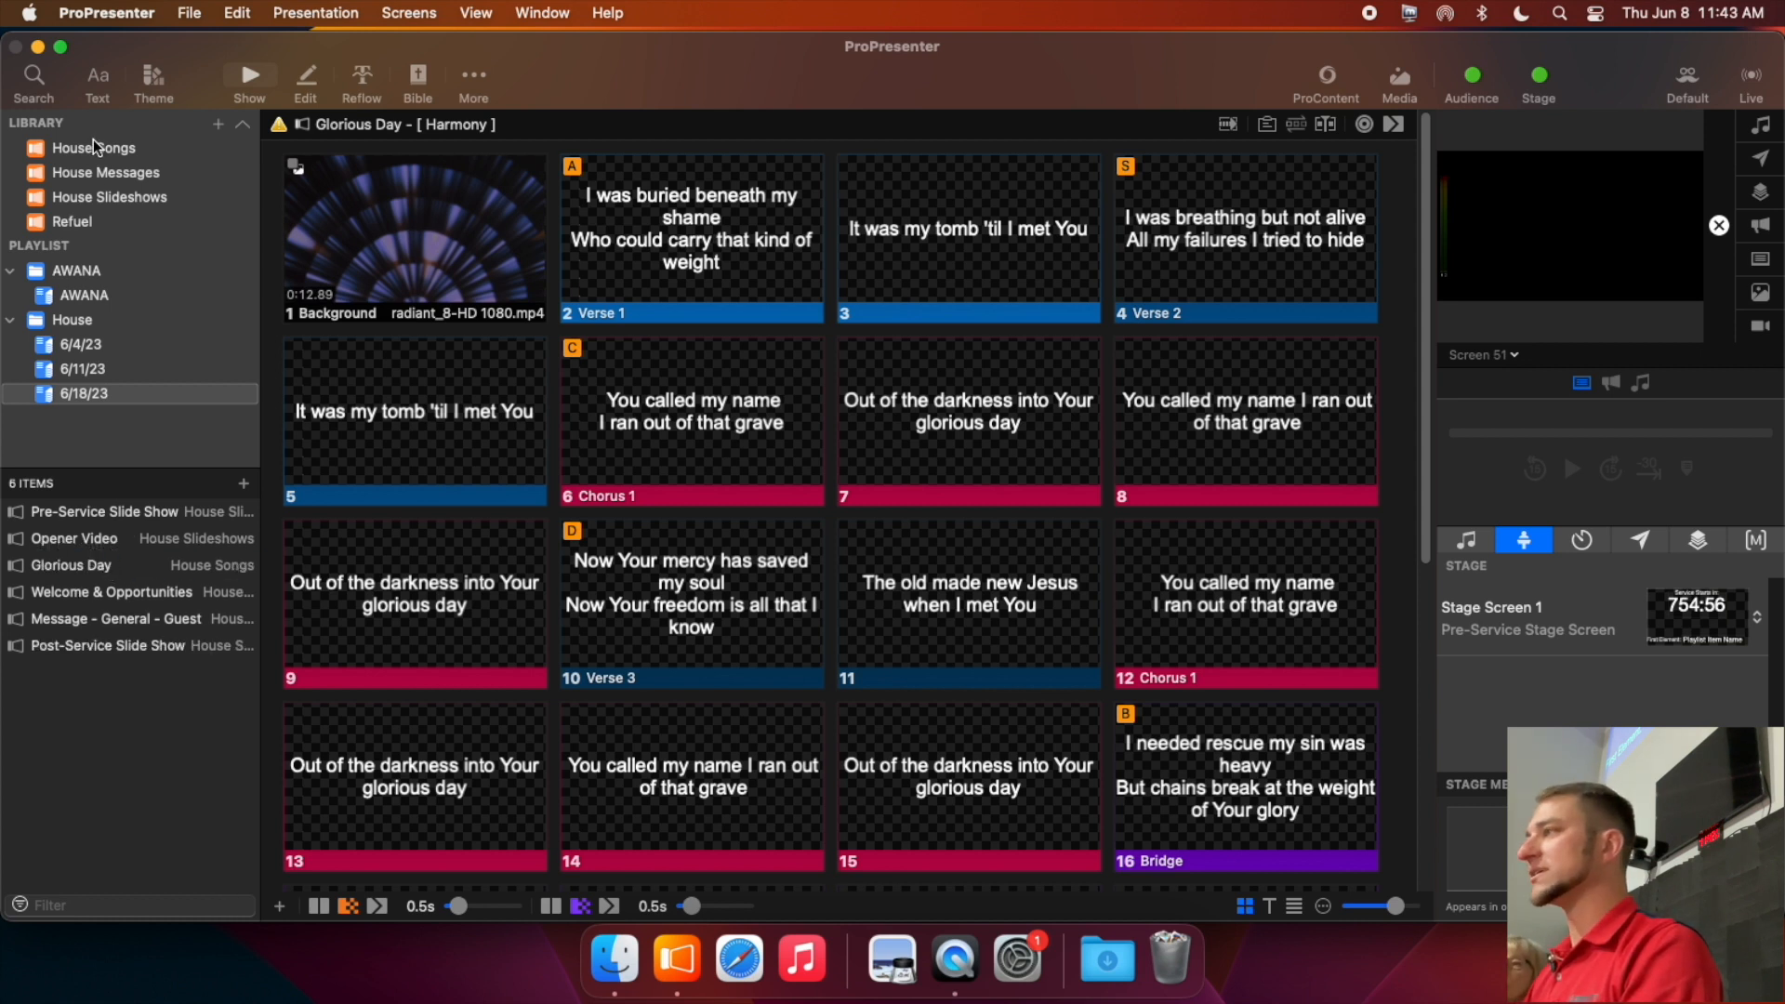
- Add Graves Into Gardens from the House Songs library after Glorious Day in the 6/18/23 playlist
{"action": "left_click", "coordinate": [99, 147]}
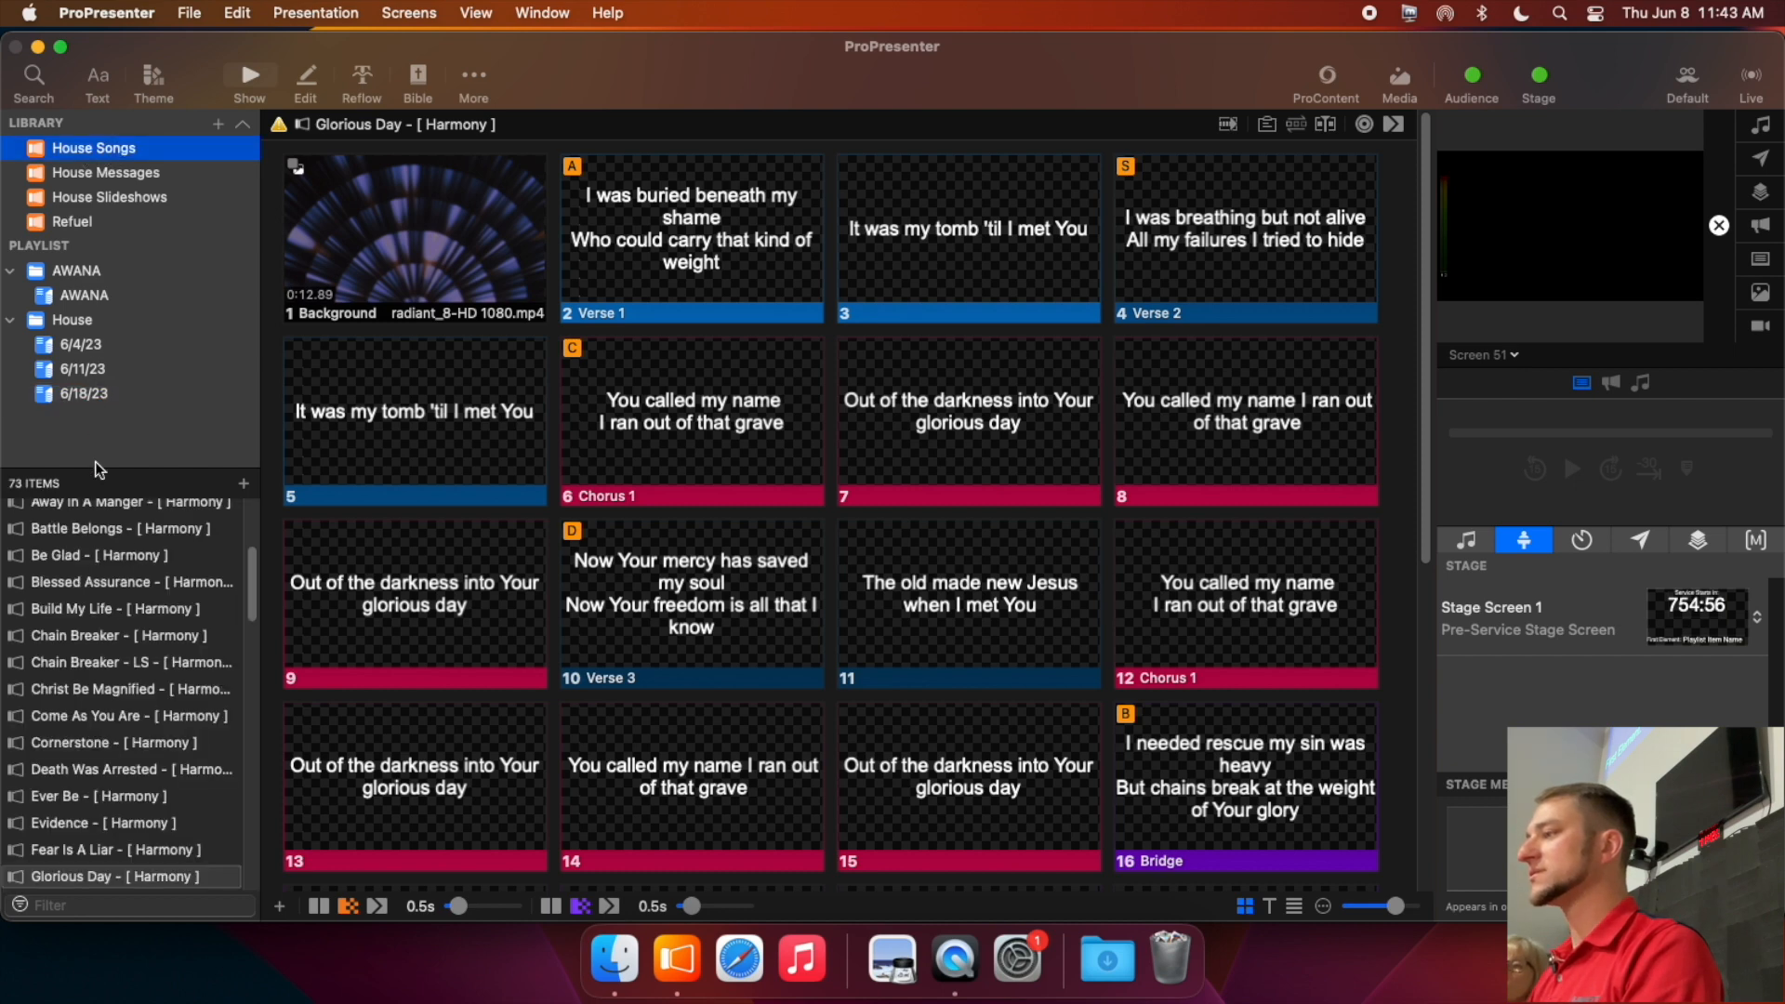
{"action": "scroll", "coordinate": [100, 720], "scroll_direction": "down", "scroll_amount": 5}
{"action": "left_click", "coordinate": [94, 763]}
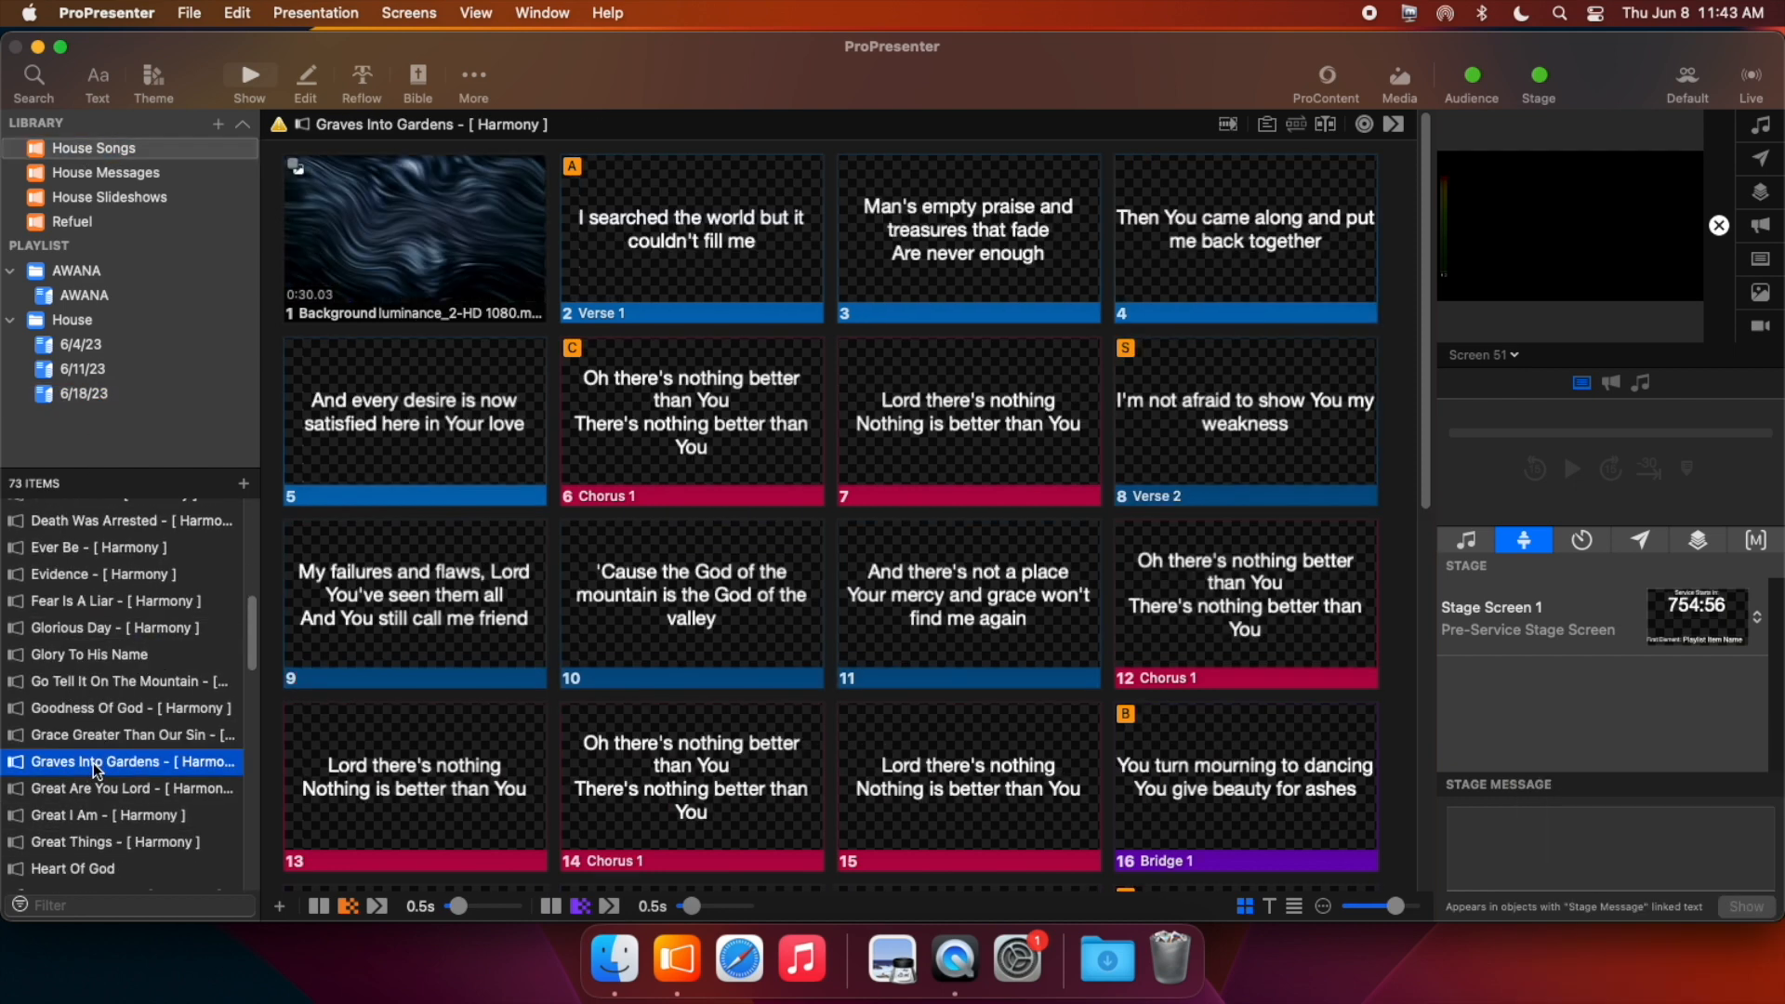
{"action": "left_click_drag", "start_coordinate": [94, 763], "coordinate": [105, 582]}
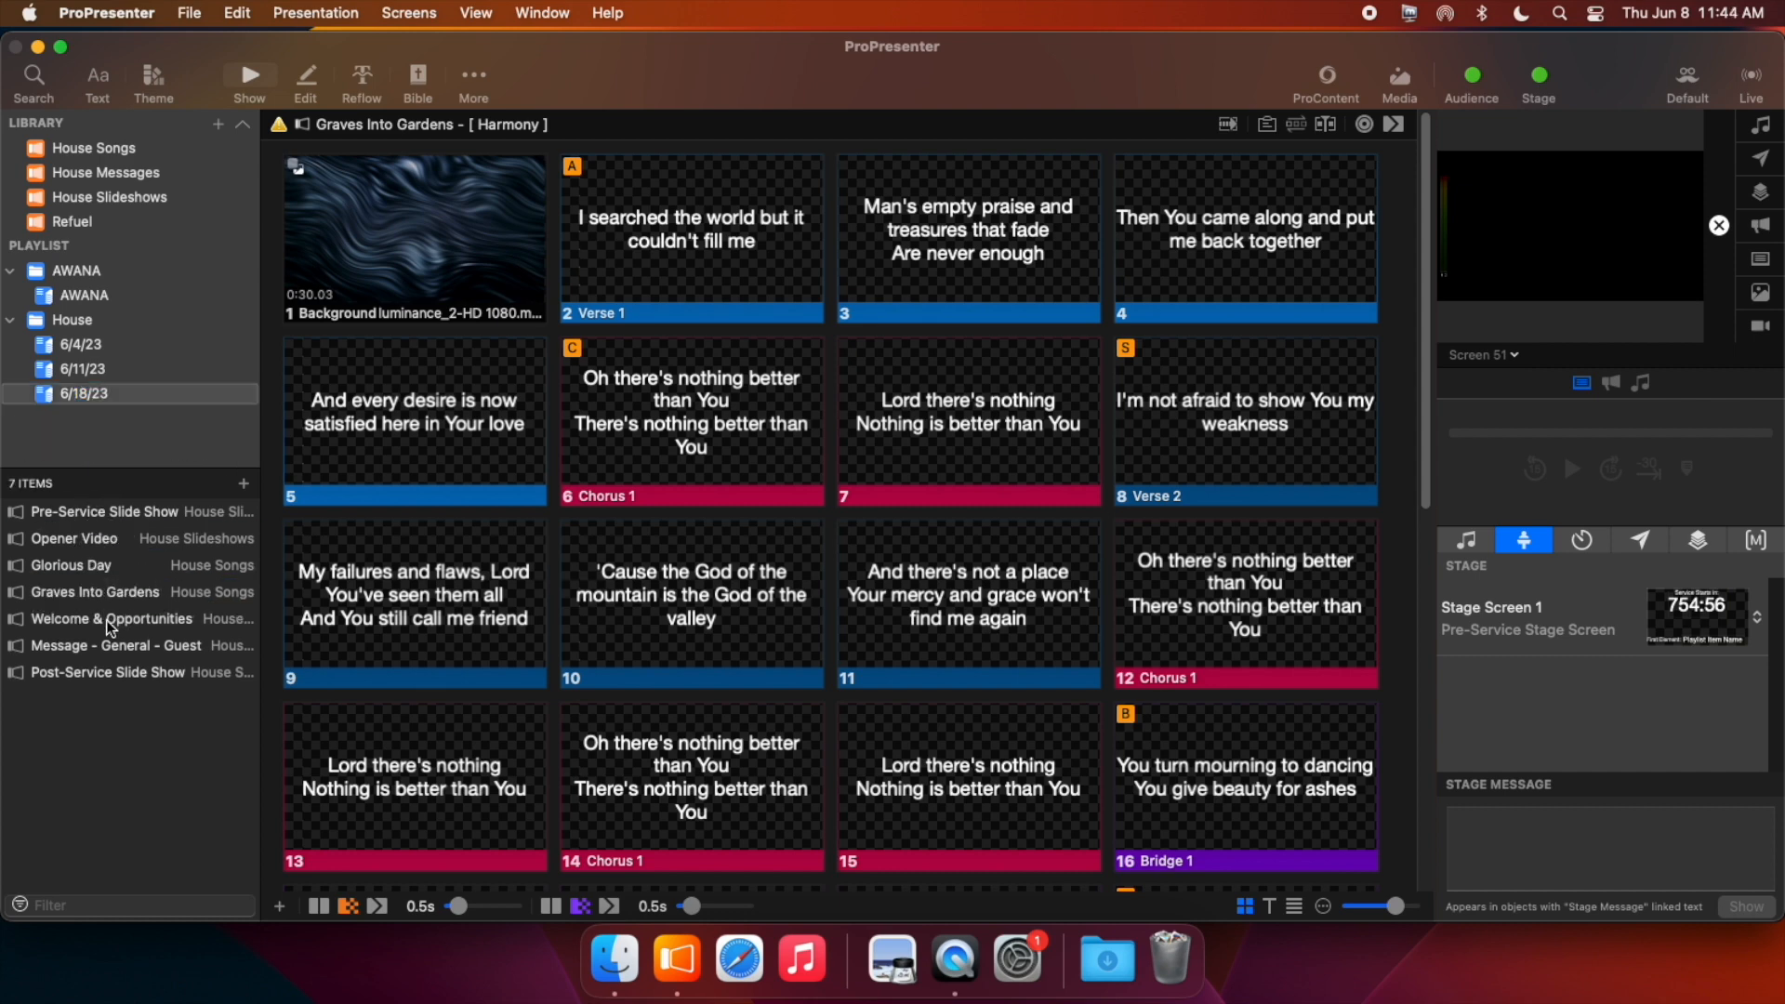
- Open Heart Of God from the House Songs library and set its arrangement to Harmony
{"action": "left_click", "coordinate": [89, 147]}
{"action": "scroll", "coordinate": [99, 750], "scroll_direction": "down", "scroll_amount": 5}
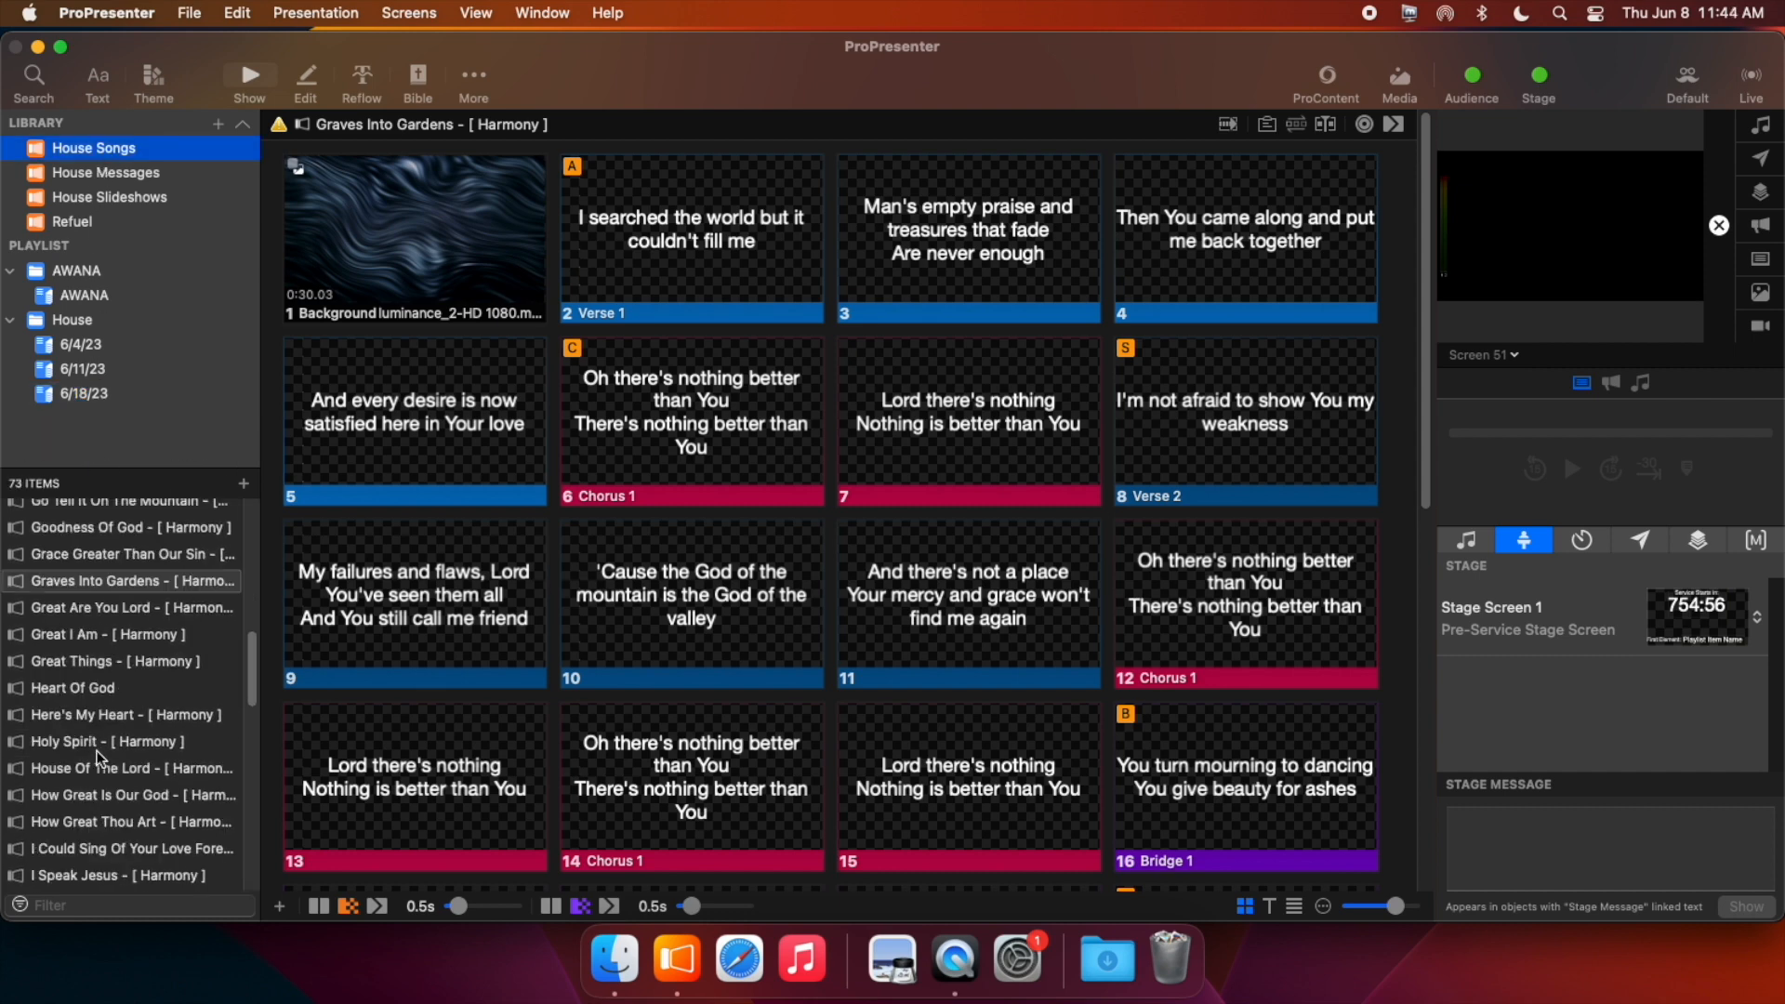
{"action": "left_click", "coordinate": [94, 689]}
{"action": "mouse_move", "coordinate": [93, 690]}
{"action": "left_mouse_down"}
{"action": "mouse_move", "coordinate": [122, 448]}
{"action": "mouse_move", "coordinate": [91, 637]}
{"action": "mouse_move", "coordinate": [100, 708]}
{"action": "left_mouse_up"}
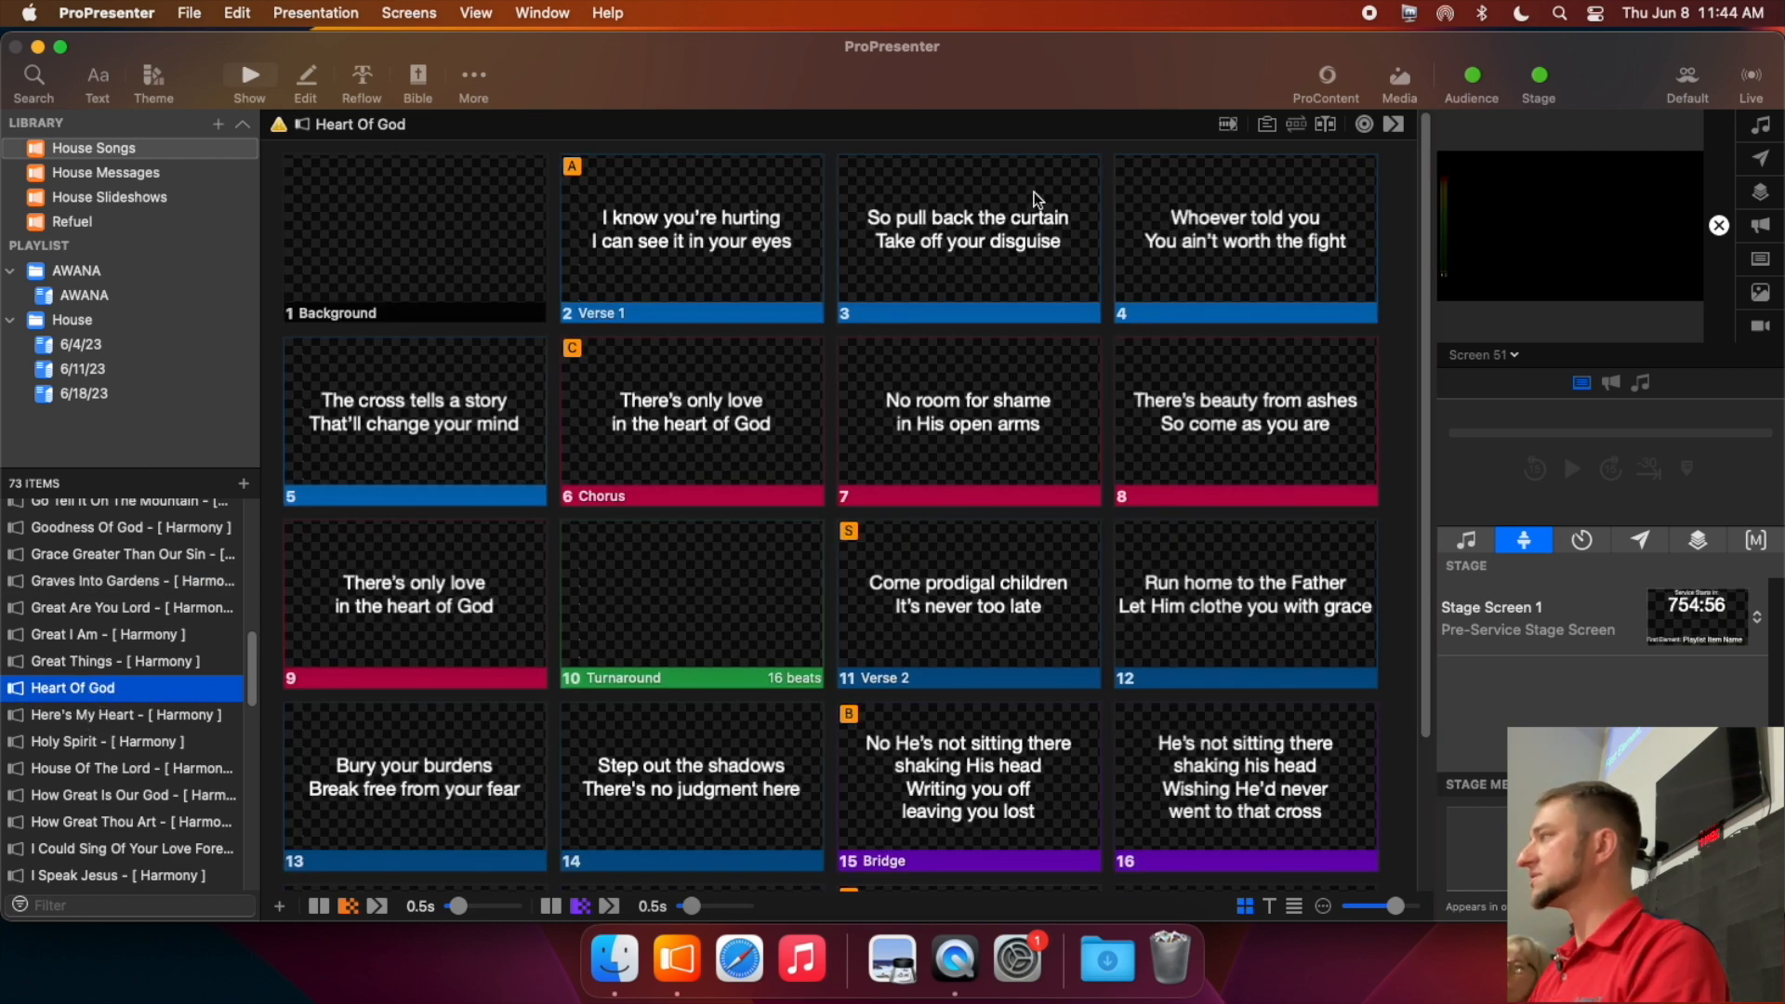
{"action": "left_click", "coordinate": [1303, 121]}
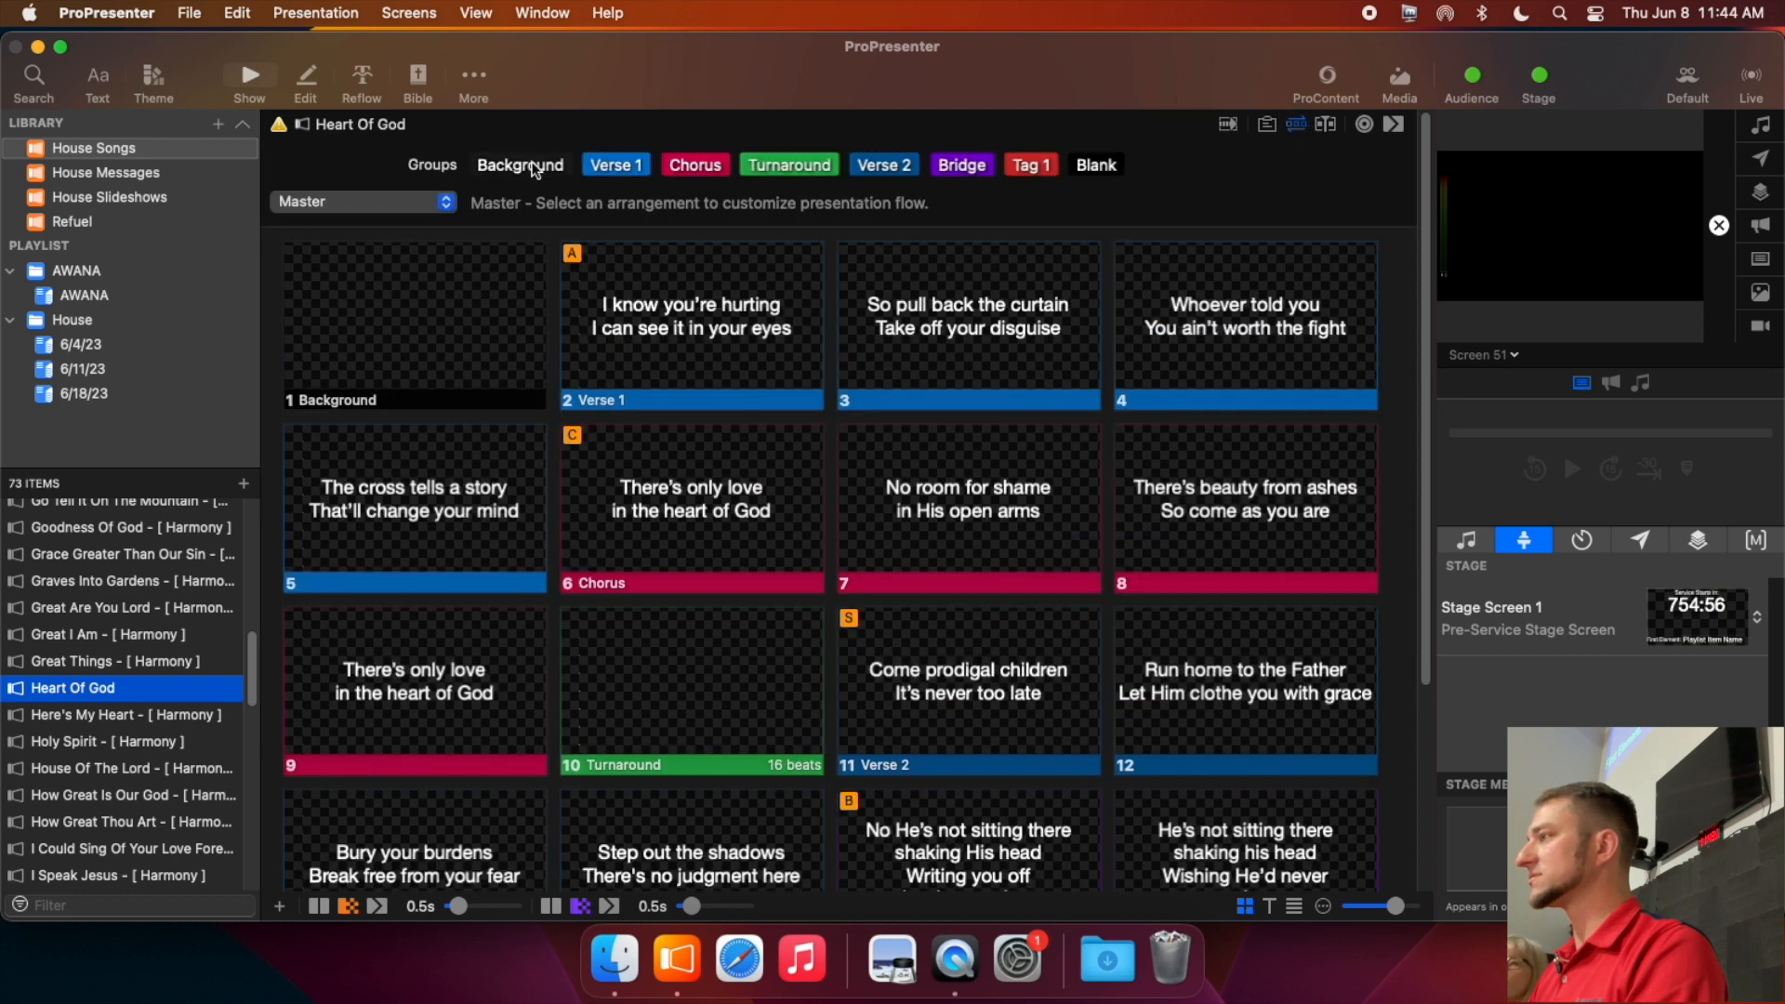
{"action": "left_click", "coordinate": [389, 205]}
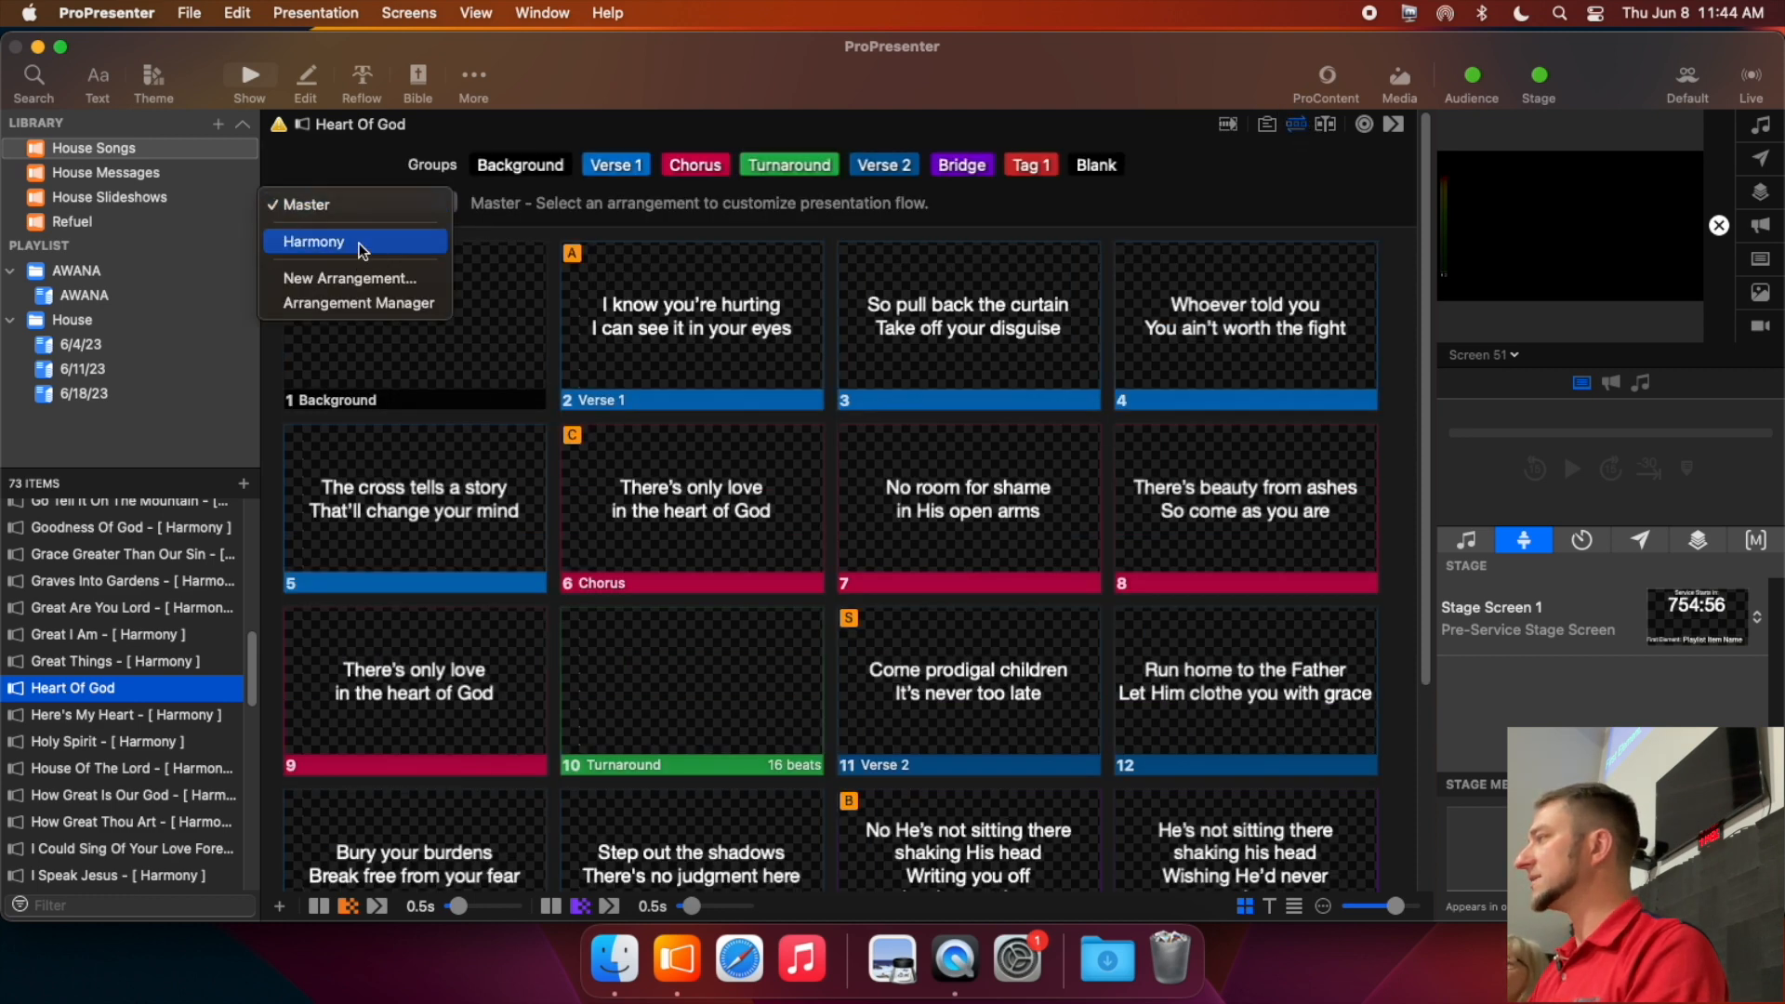
{"action": "left_click", "coordinate": [358, 243]}
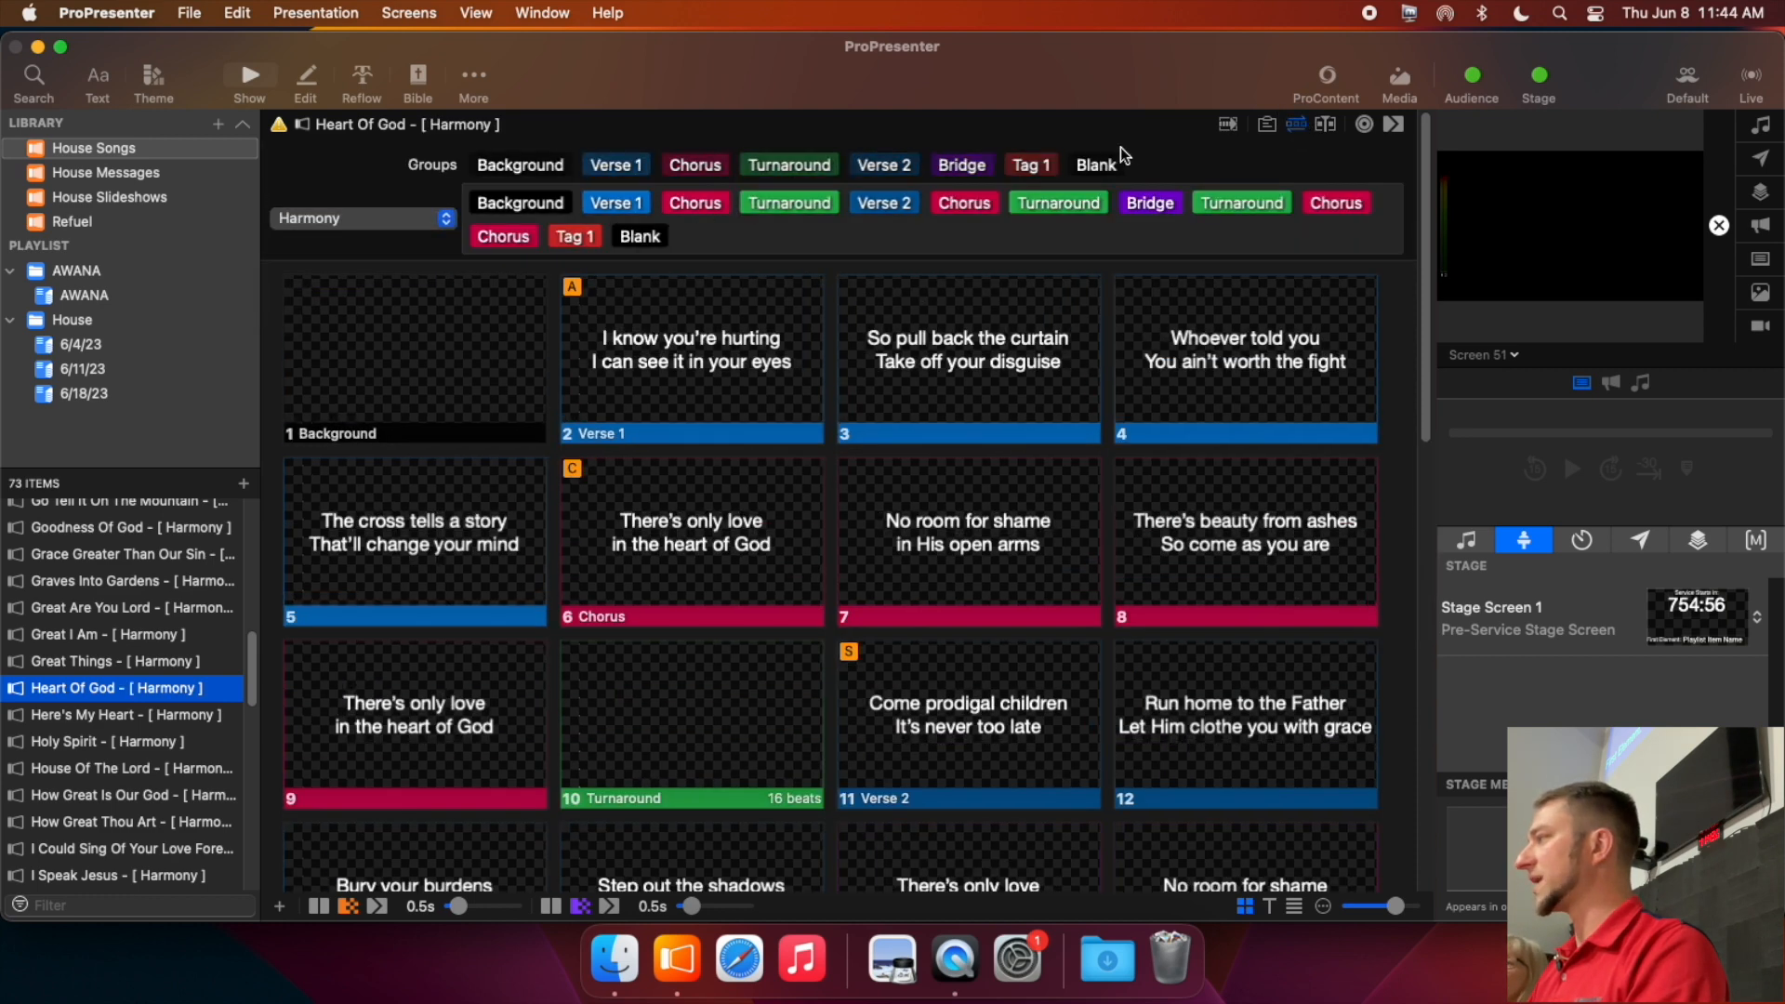
- Keep Heart Of God on the Harmony arrangement and add it after Welcome & Opportunities in the 6/18/23 playlist
{"action": "left_click", "coordinate": [1299, 124]}
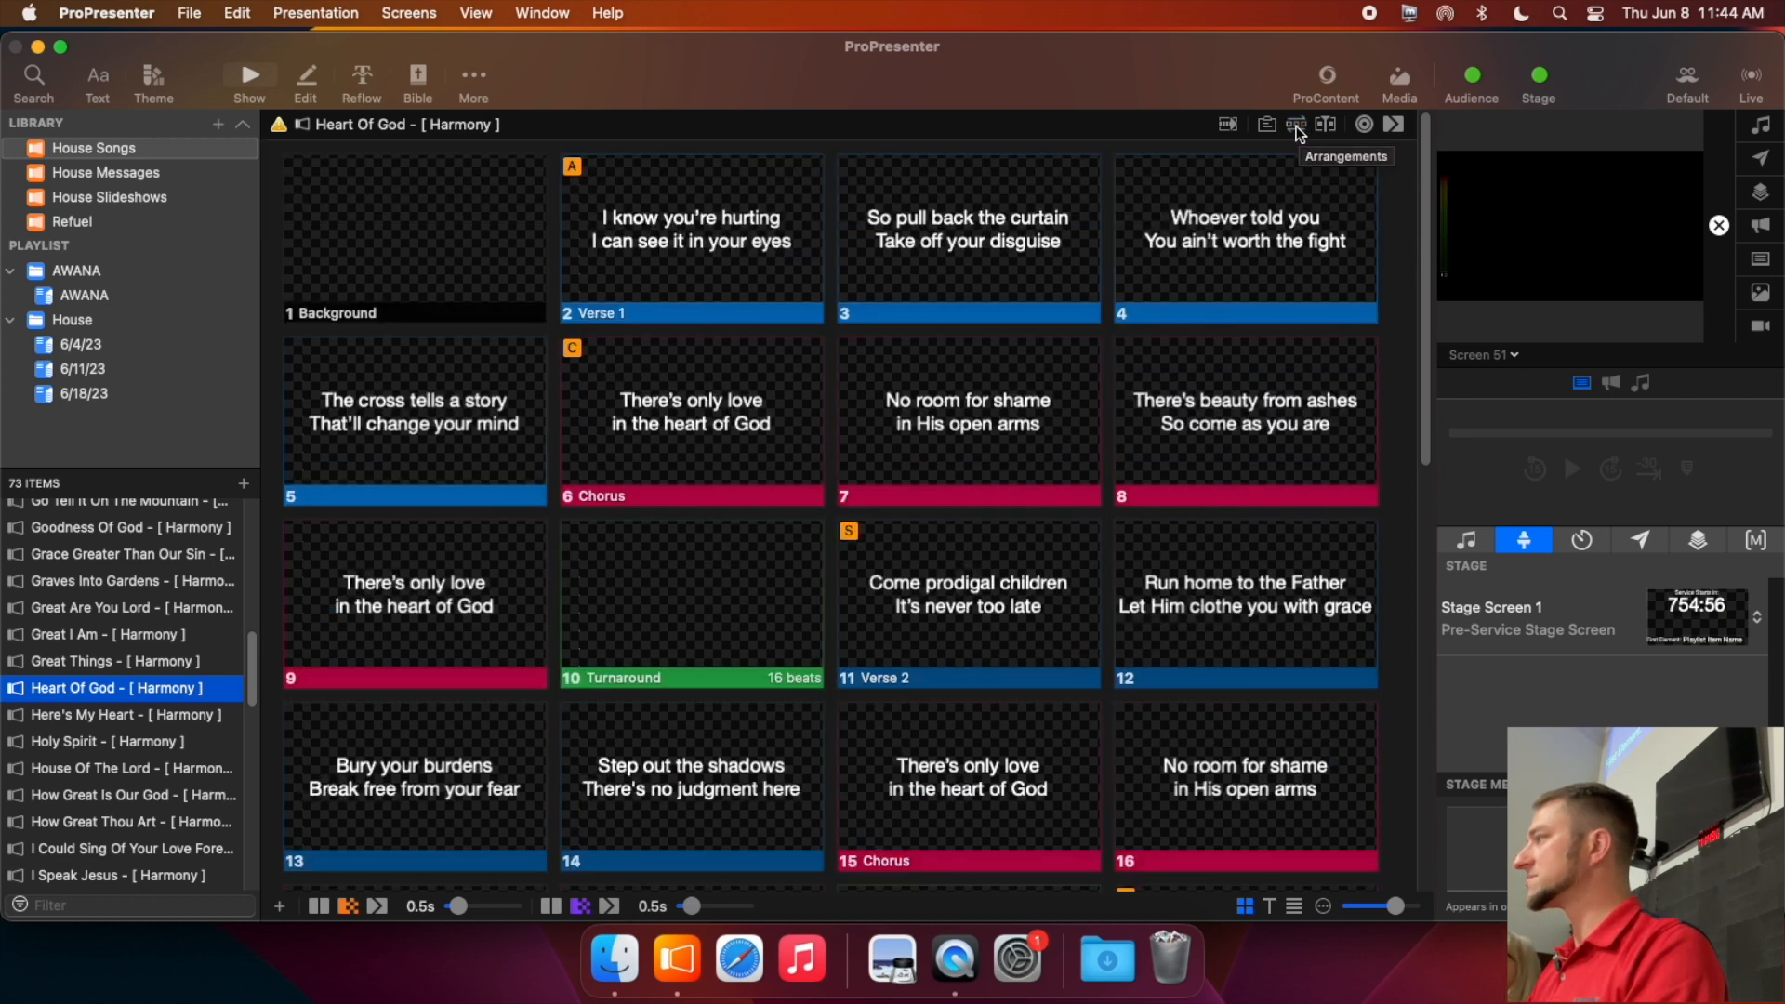
{"action": "left_click", "coordinate": [1296, 124]}
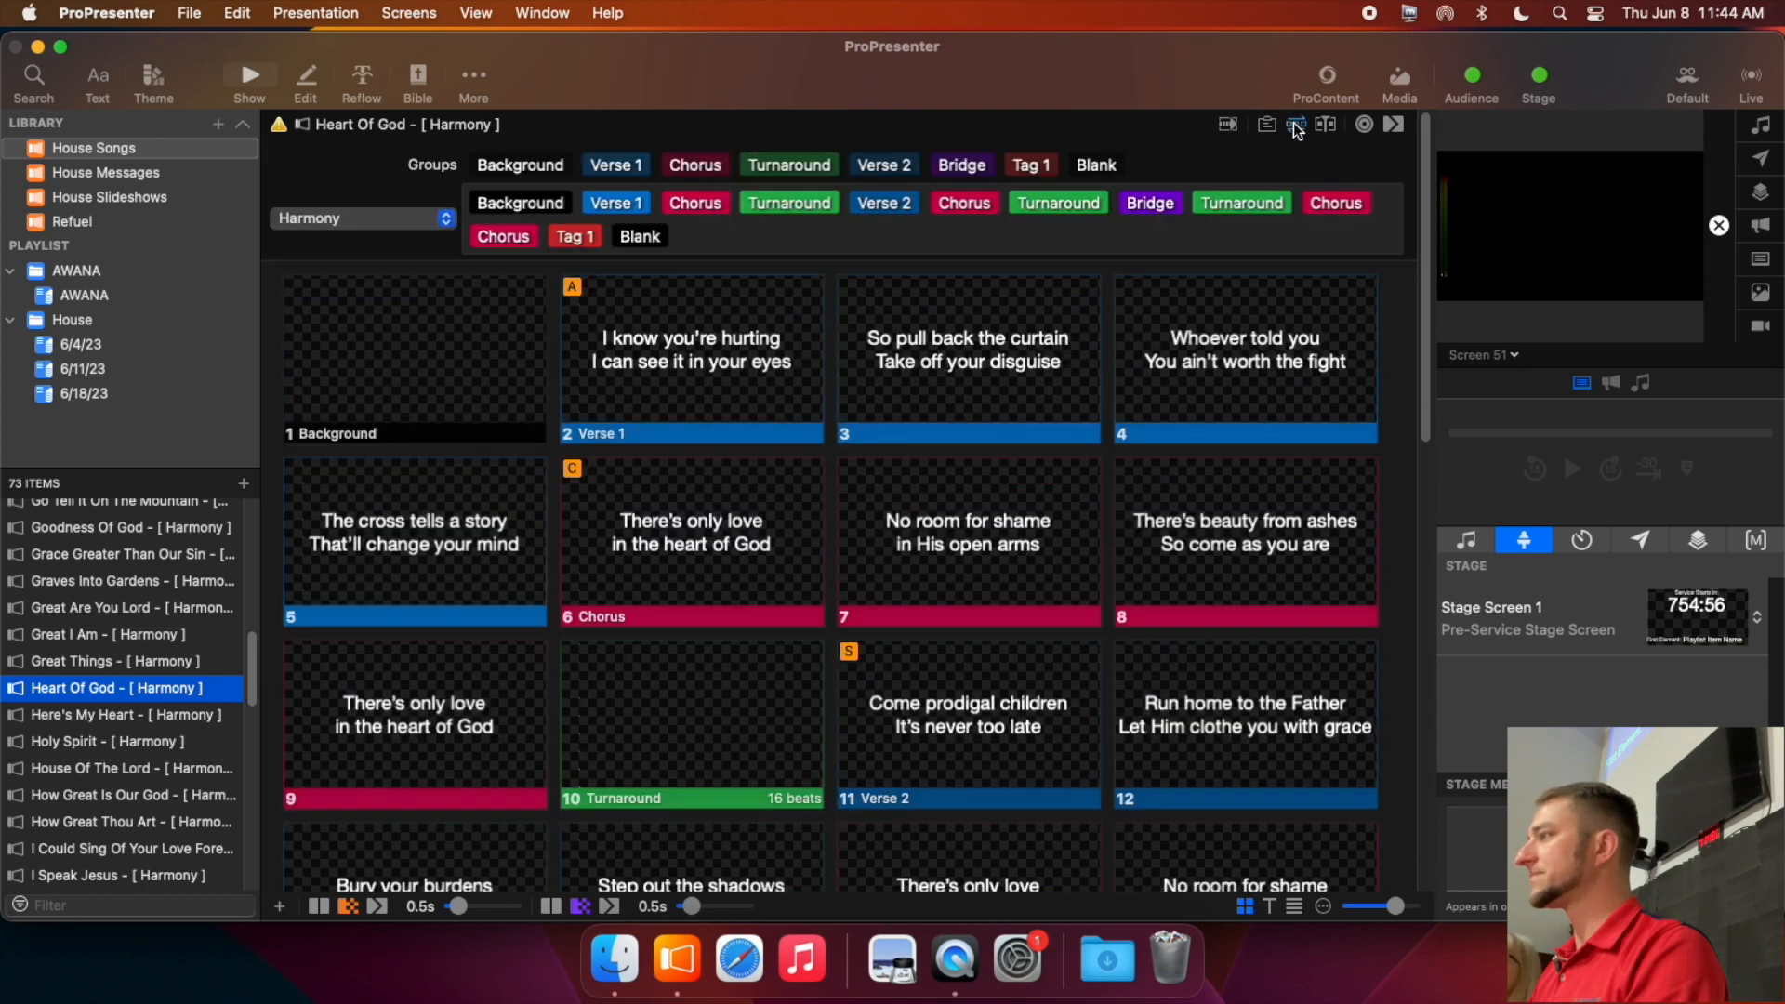
{"action": "left_click", "coordinate": [387, 220]}
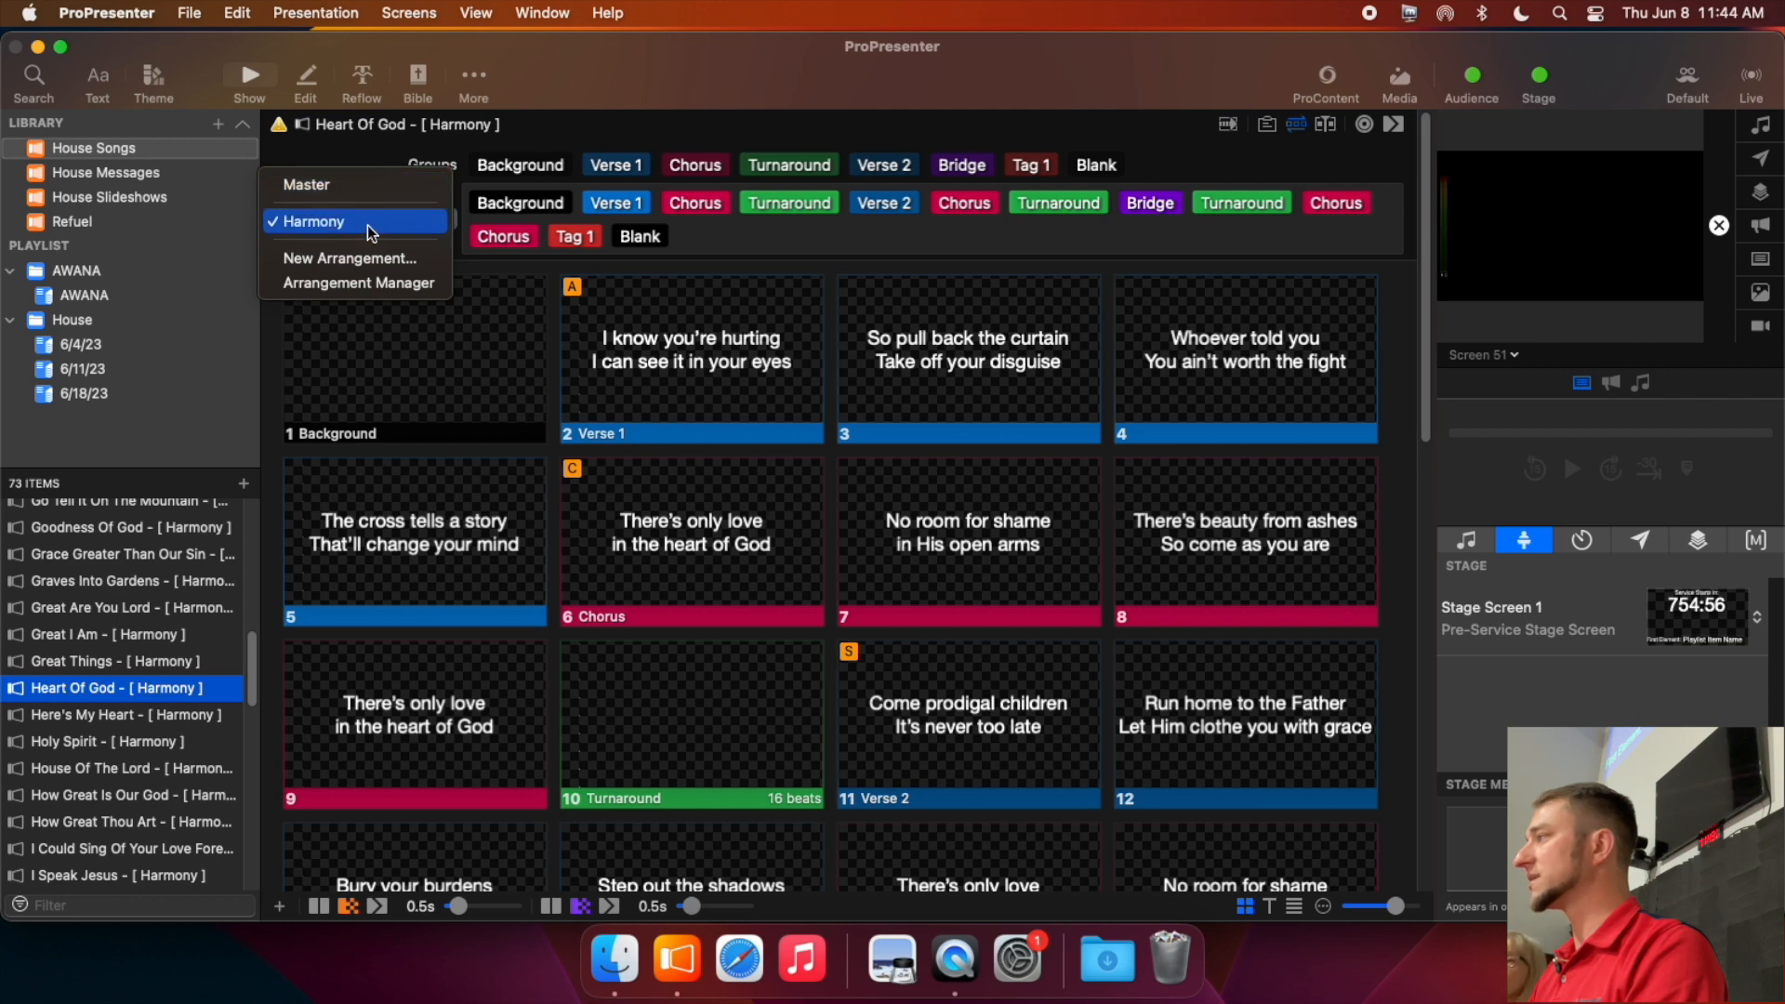
{"action": "left_click", "coordinate": [367, 224]}
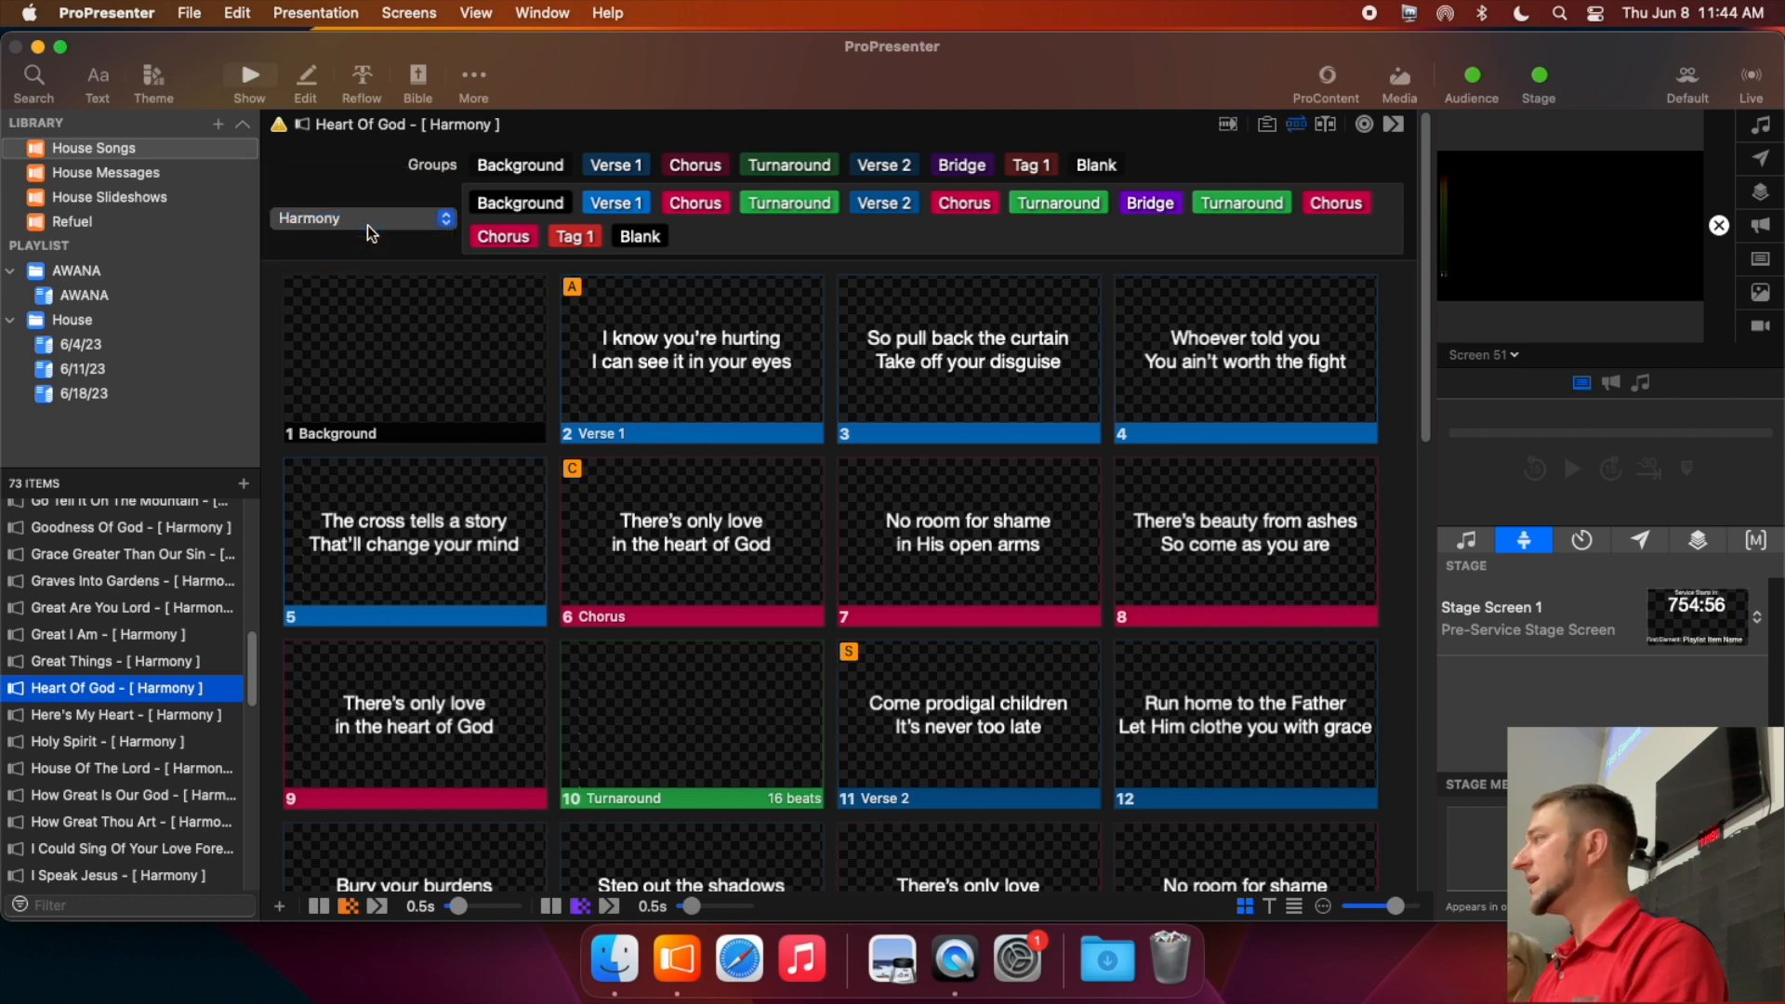
{"action": "left_click", "coordinate": [1298, 126]}
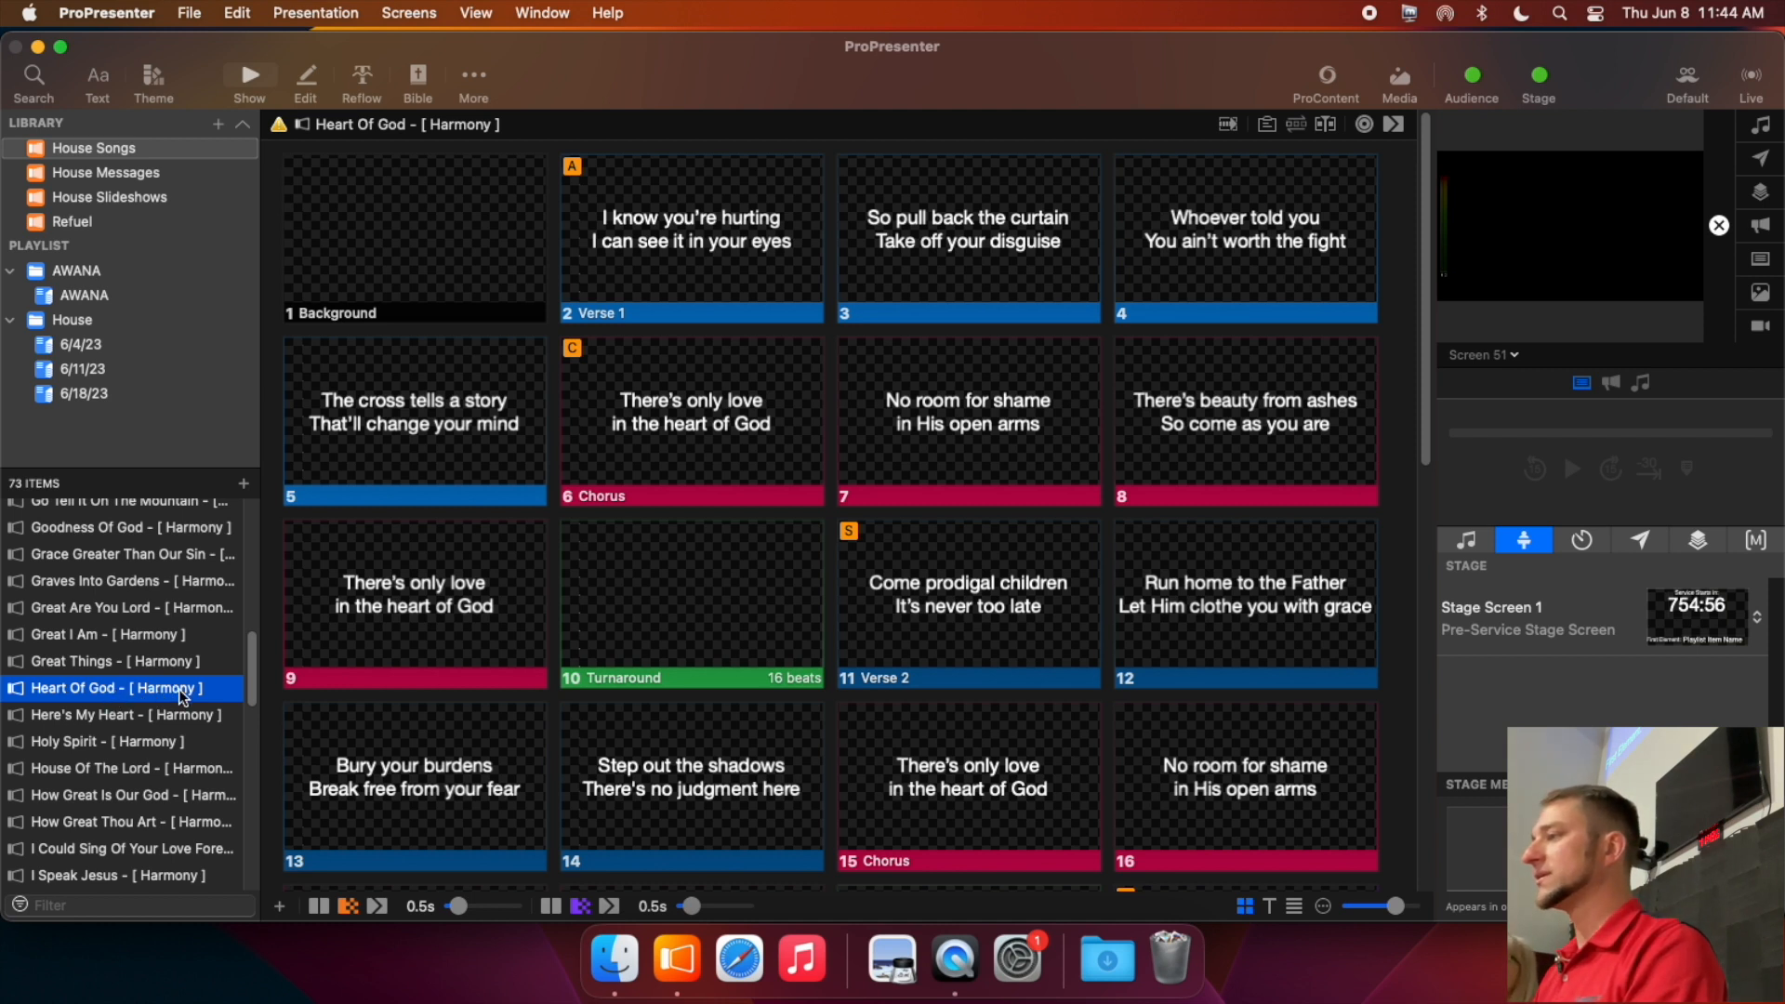
{"action": "left_click_drag", "start_coordinate": [134, 687], "coordinate": [136, 632]}
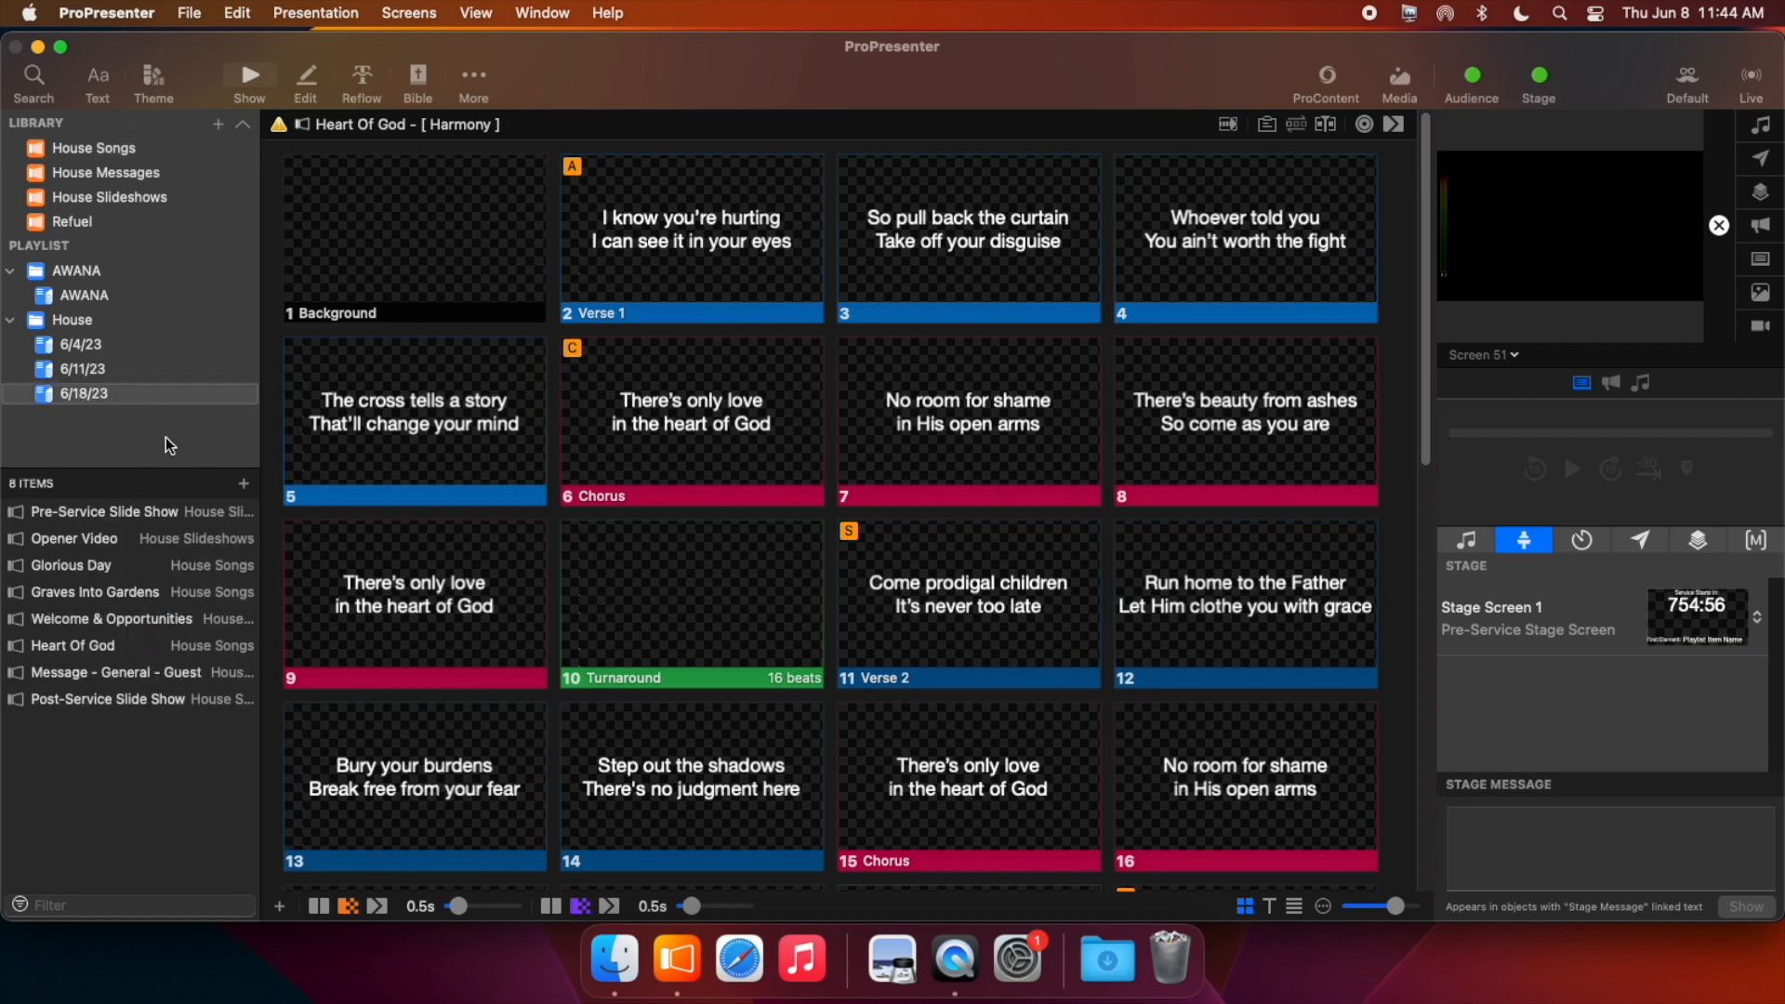
- Add How Great Is Our God from the House Songs library after Heart Of God in the 6/18/23 playlist
{"action": "left_click", "coordinate": [98, 149]}
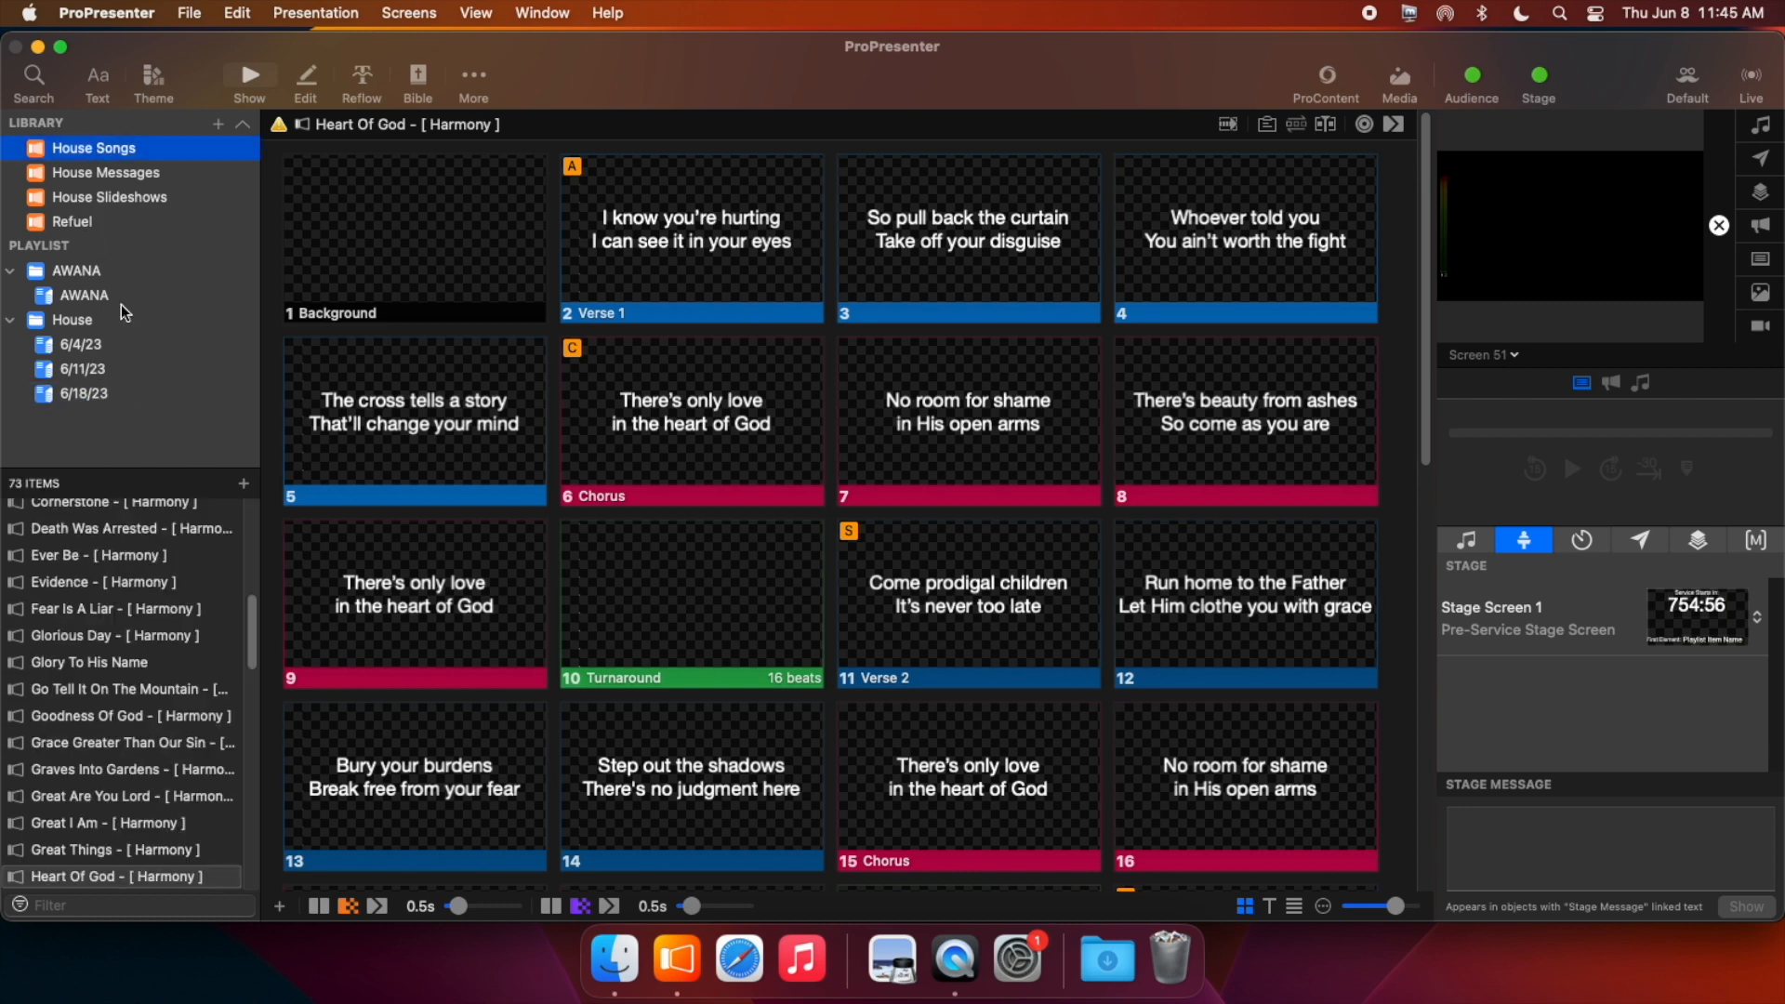
{"action": "scroll", "coordinate": [112, 710], "scroll_direction": "down", "scroll_amount": 5}
{"action": "left_click_drag", "start_coordinate": [93, 785], "coordinate": [101, 665]}
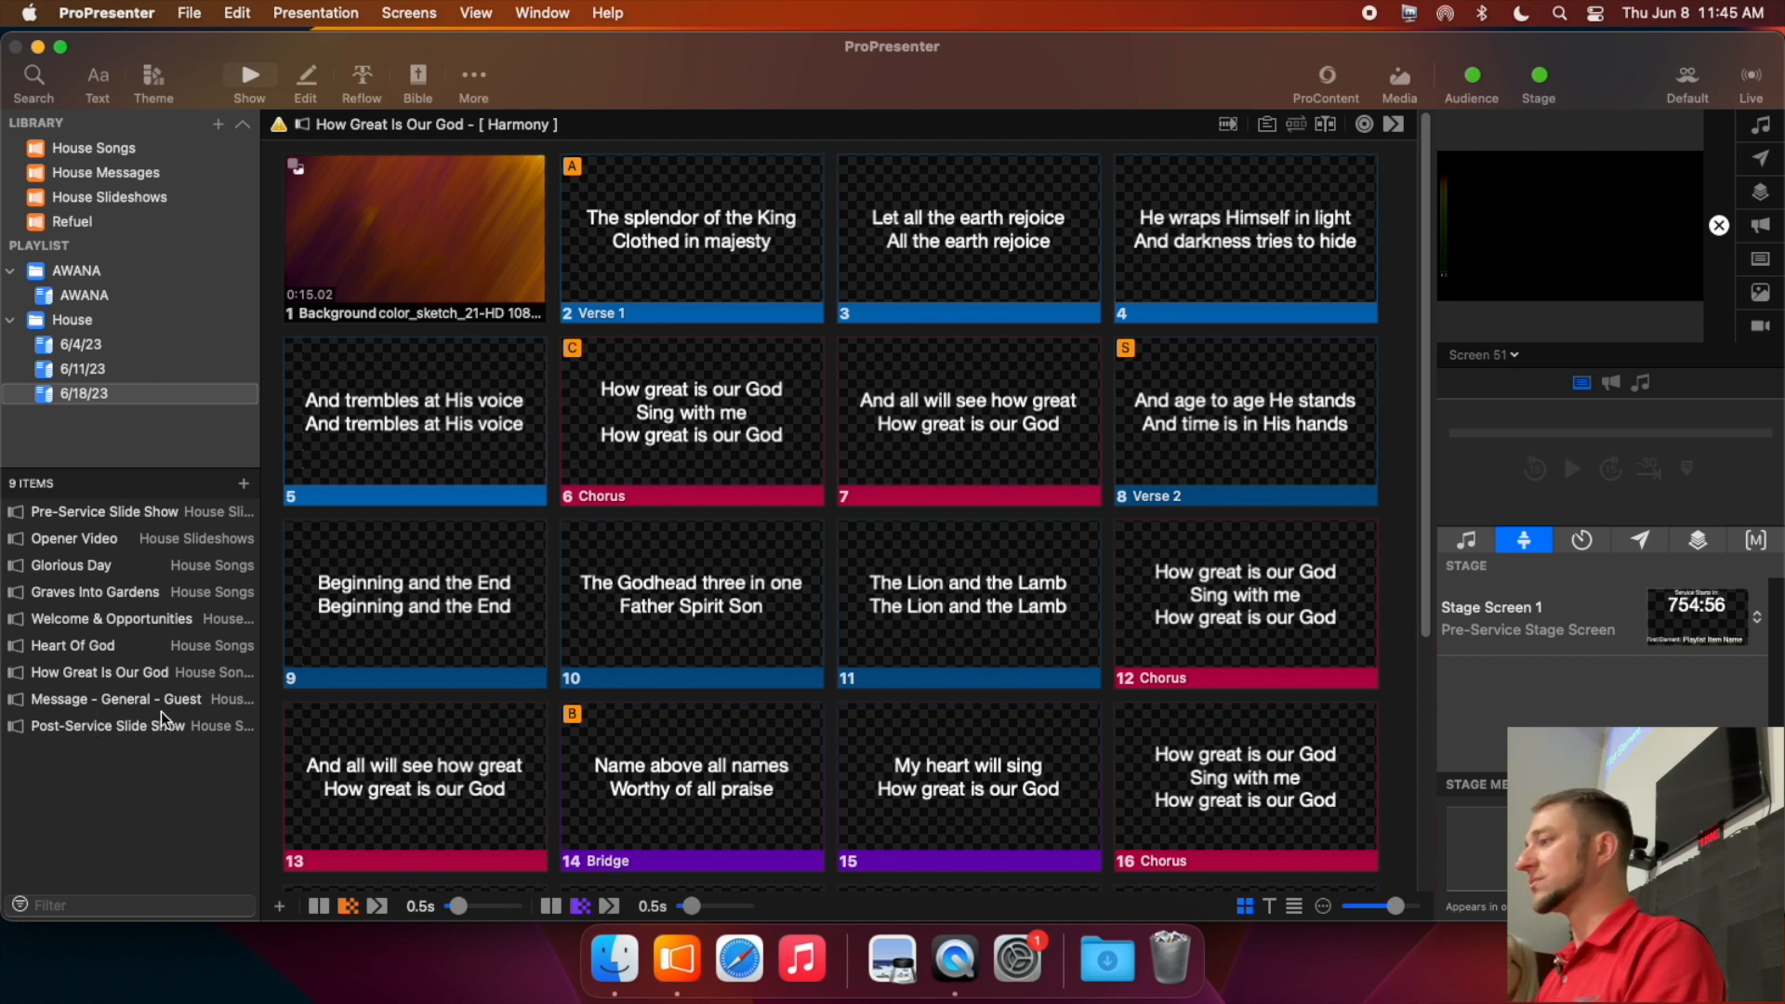
- Remove Glorious Day, Graves Into Gardens, Heart Of God and How Great Is Our God from the 6/18/23 playlist
{"action": "left_click", "coordinate": [100, 567]}
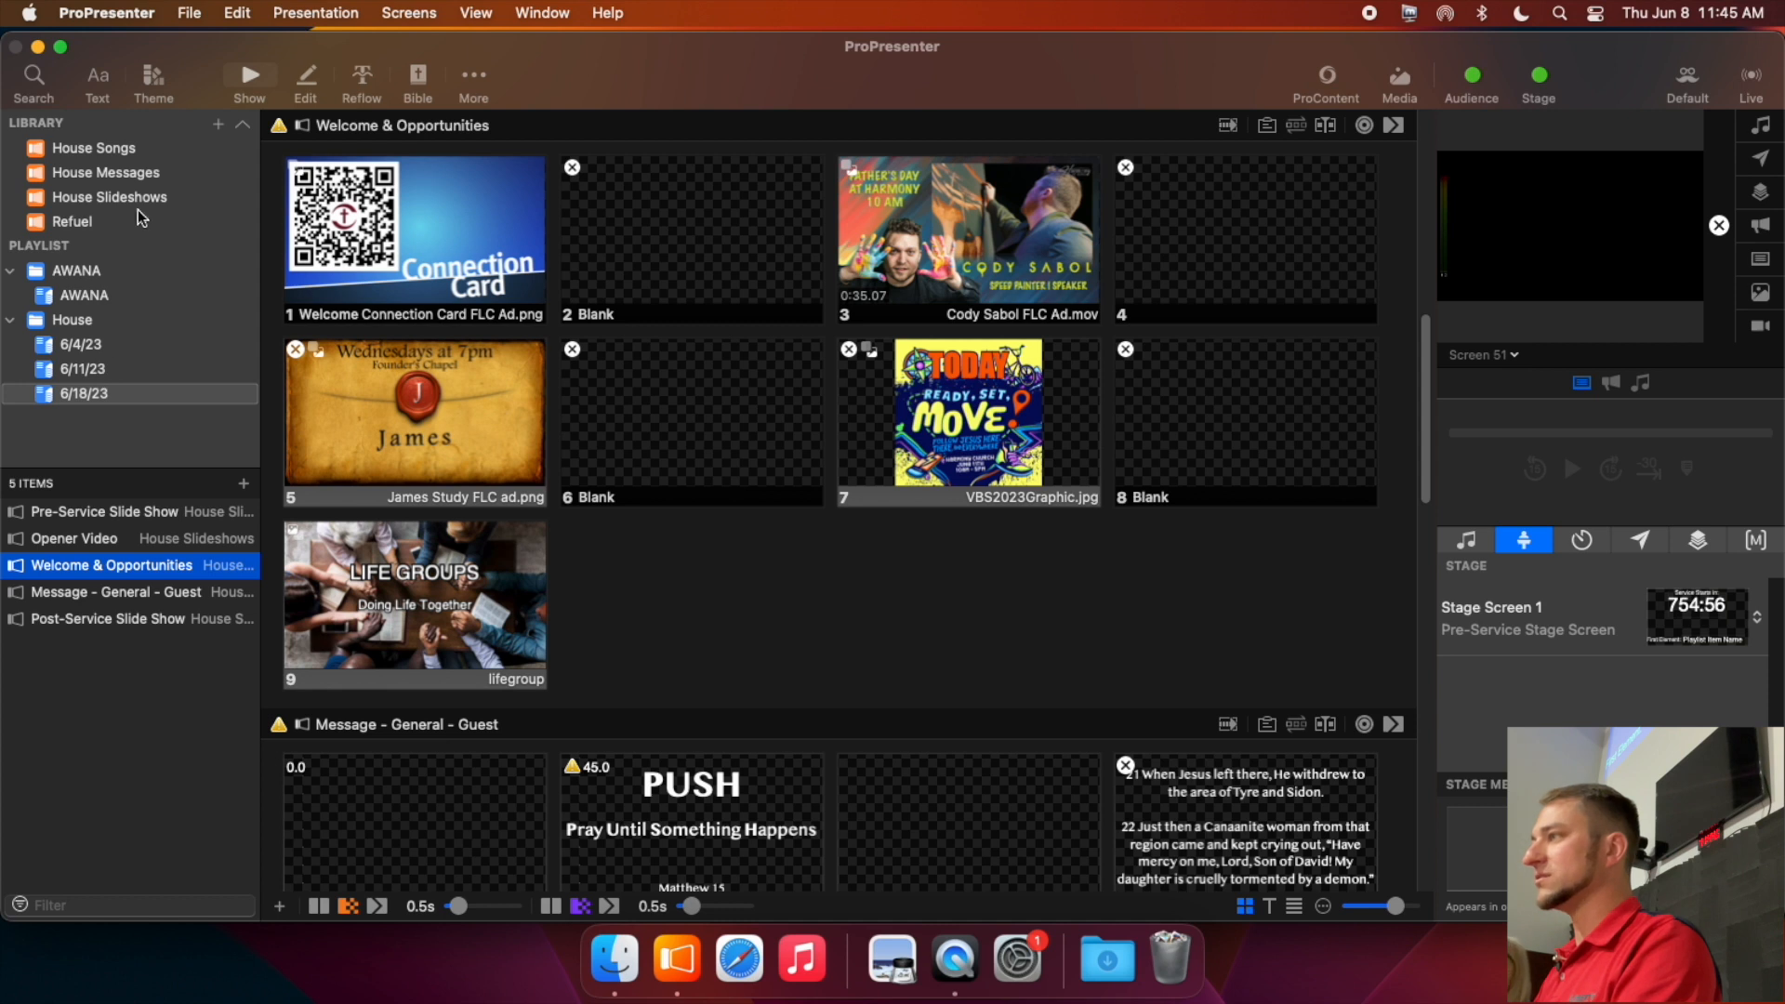
- Add Glorious Day, Graves Into Gardens, Heart Of God and How Great Is Our God together from House Songs to the 6/18/23 playlist
{"action": "left_click", "coordinate": [126, 152]}
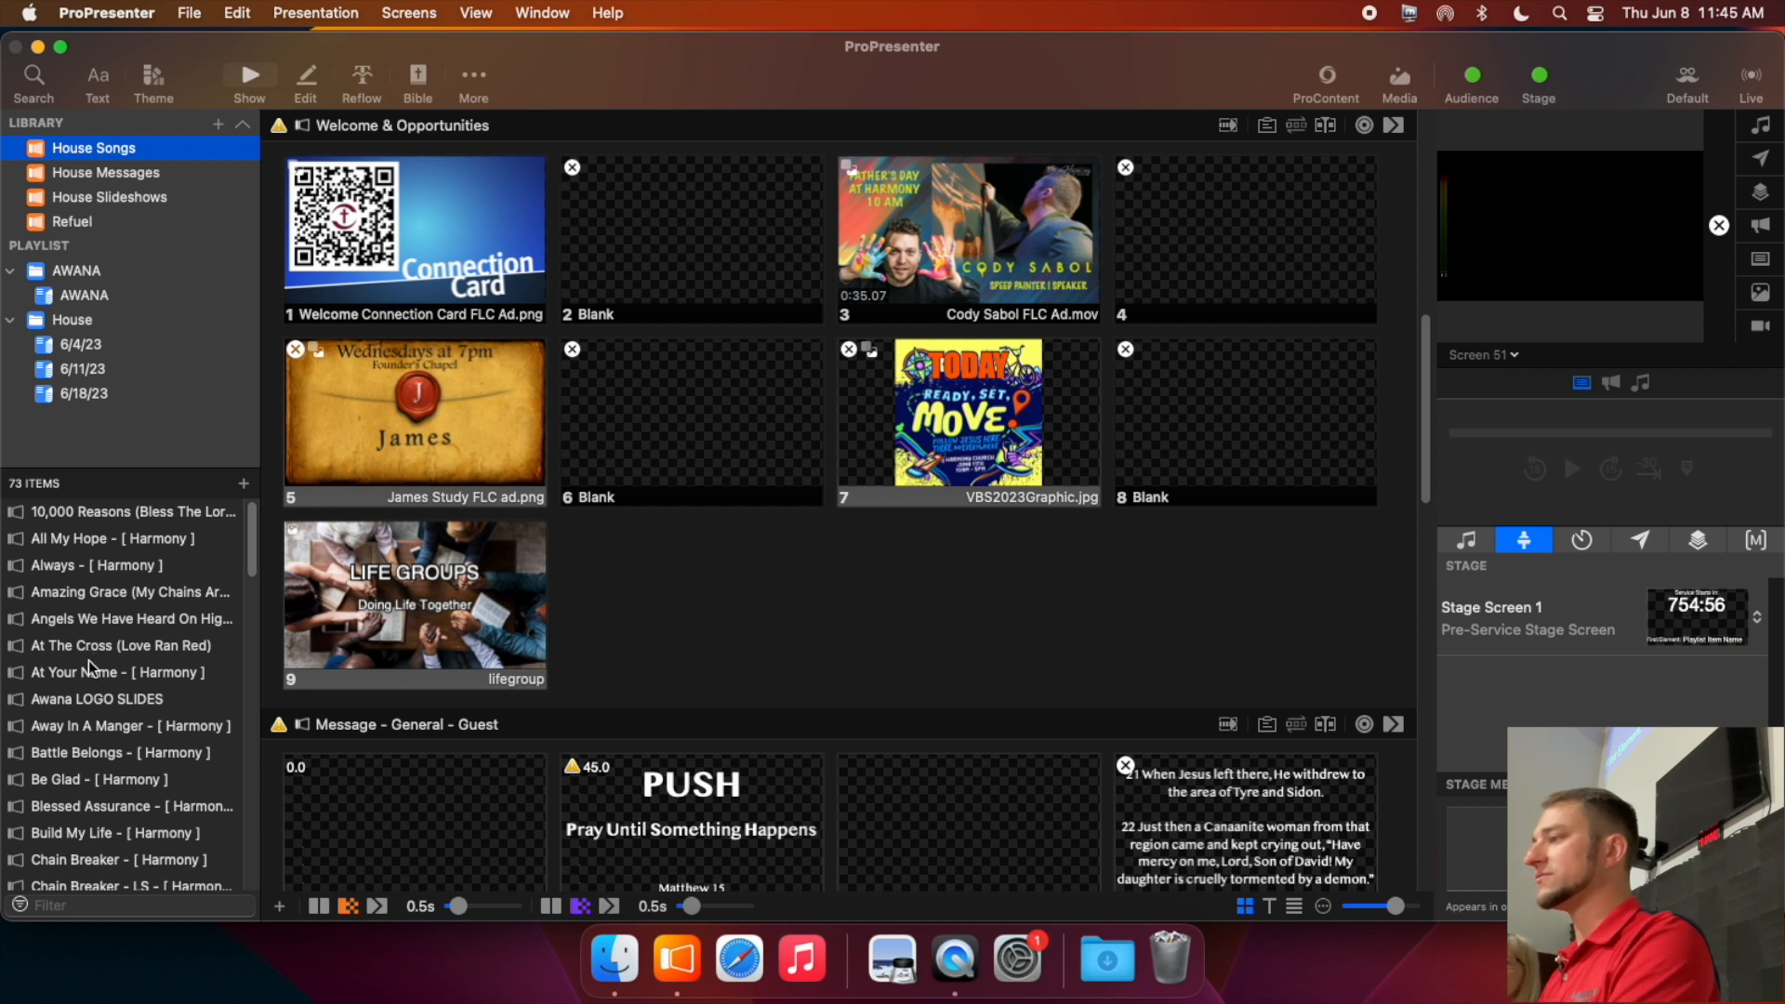
{"action": "scroll", "coordinate": [88, 663], "scroll_direction": "down", "scroll_amount": 1}
{"action": "scroll", "coordinate": [87, 665], "scroll_direction": "down", "scroll_amount": 10}
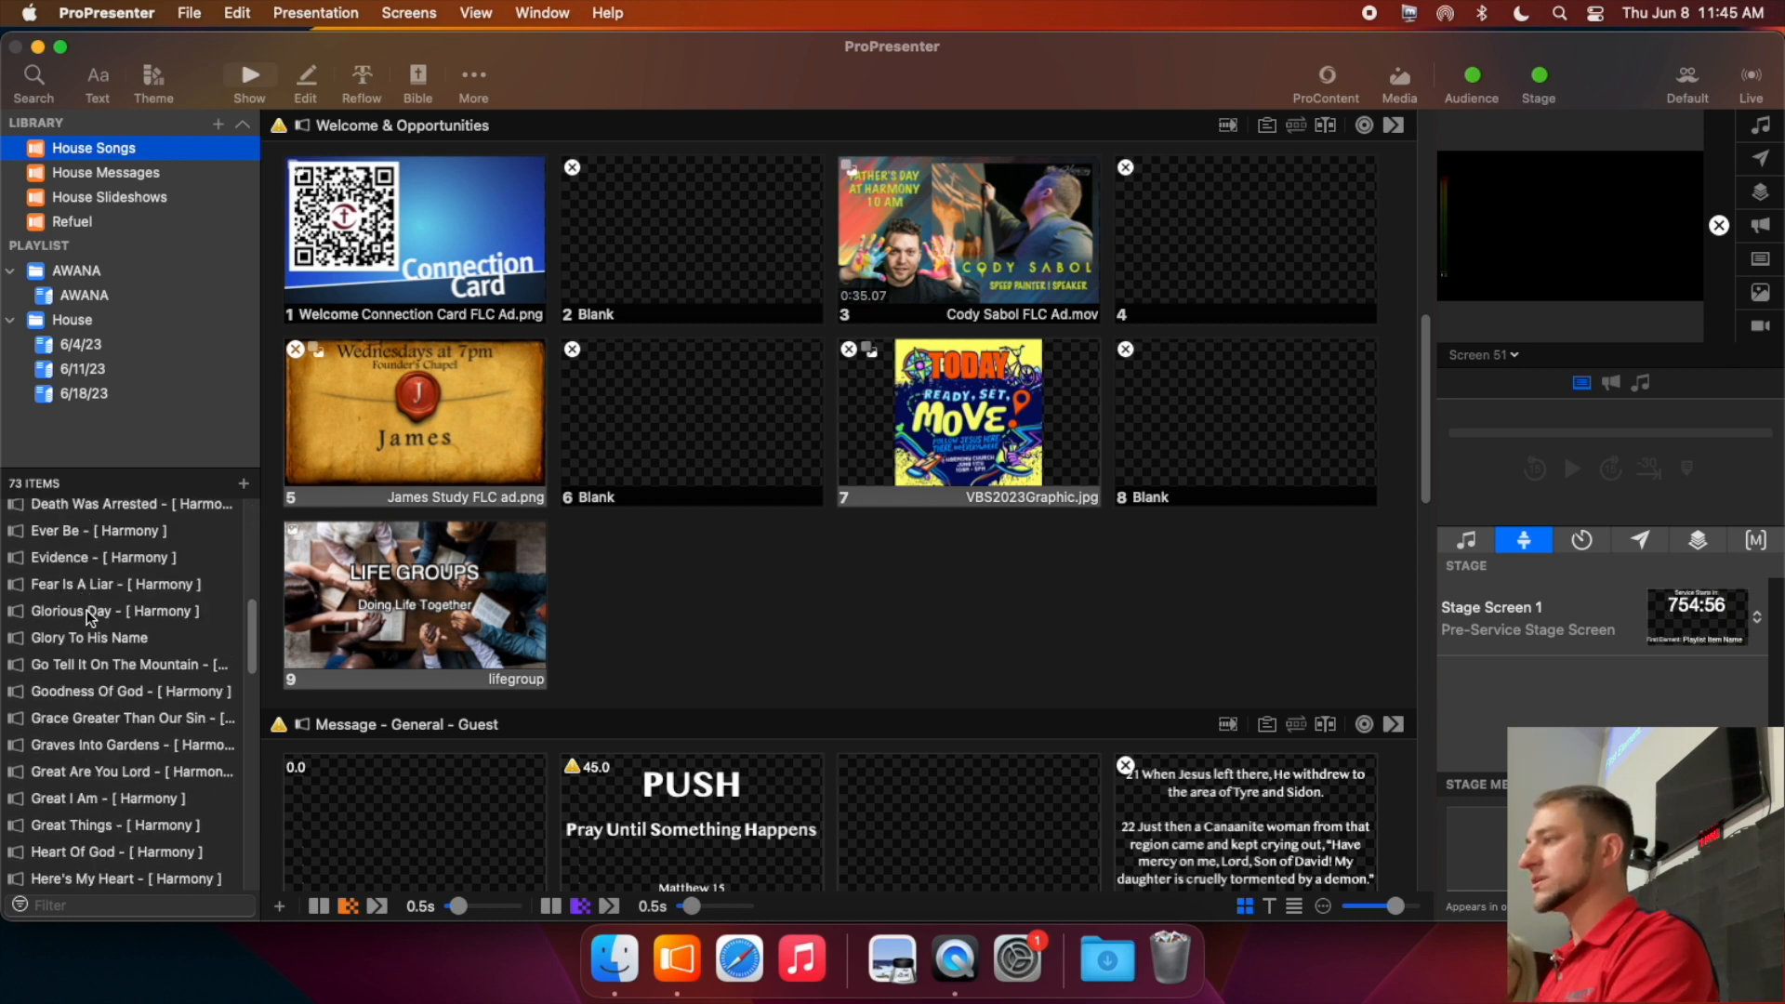
{"action": "left_click", "coordinate": [86, 610]}
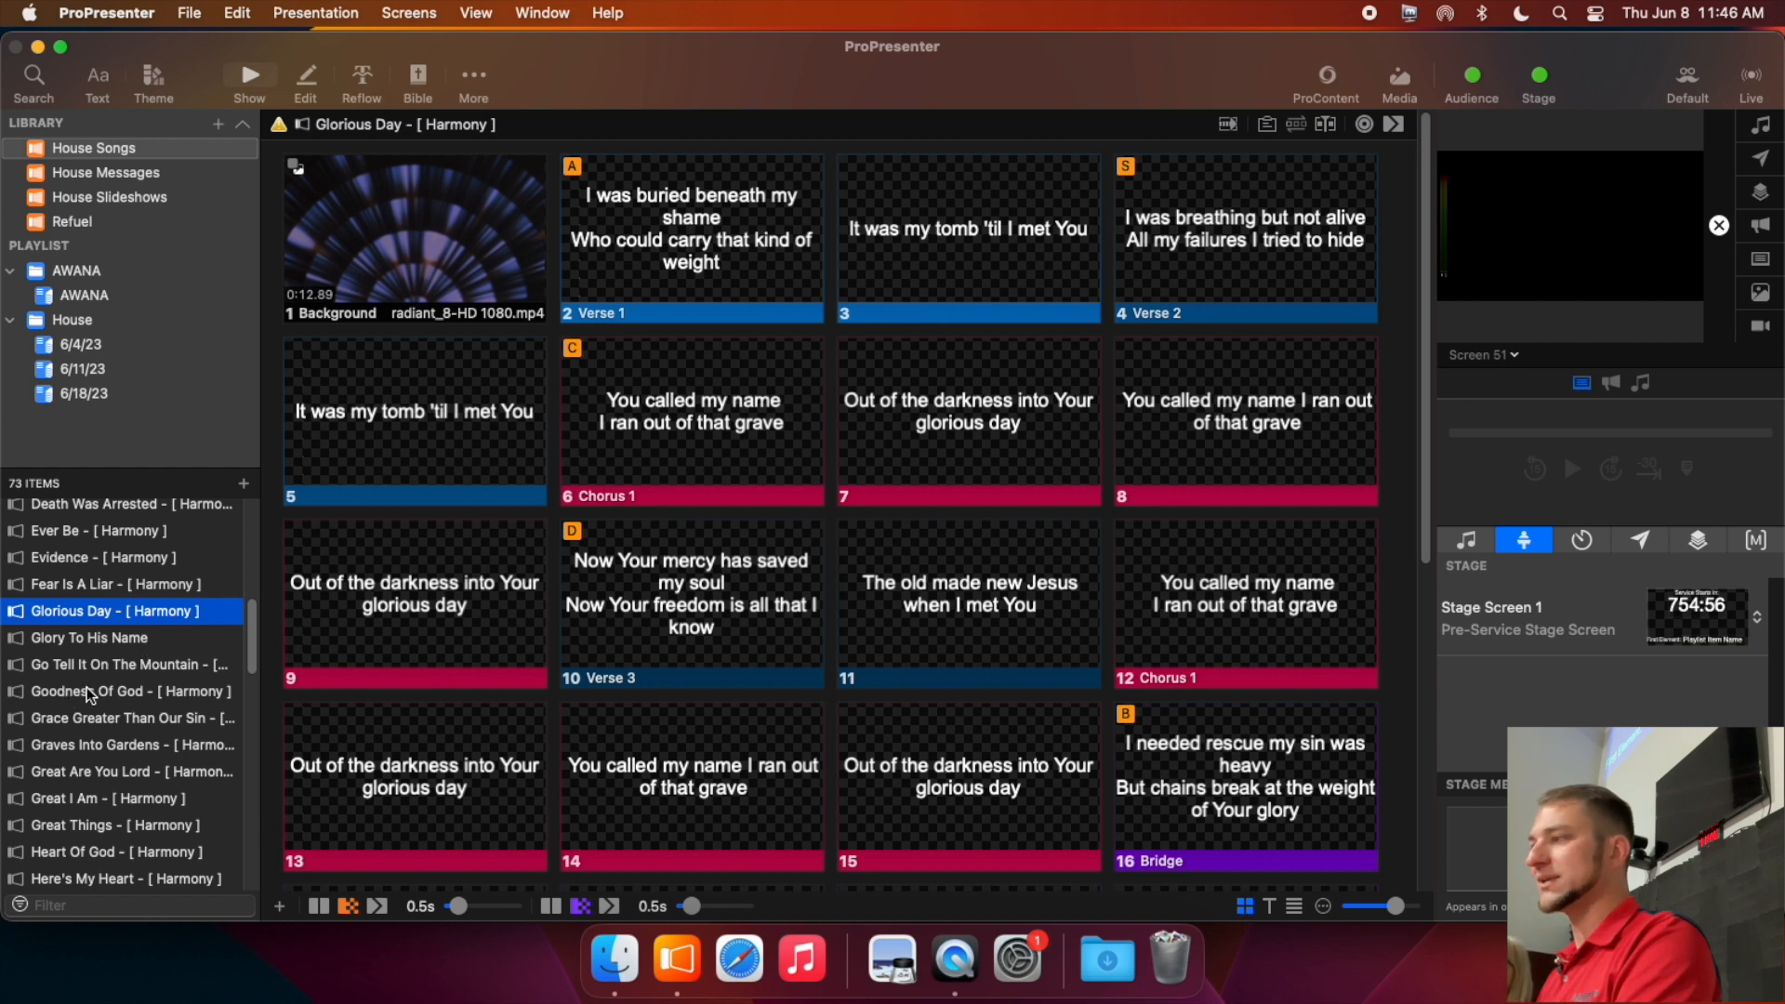
{"action": "left_click", "coordinate": [77, 744]}
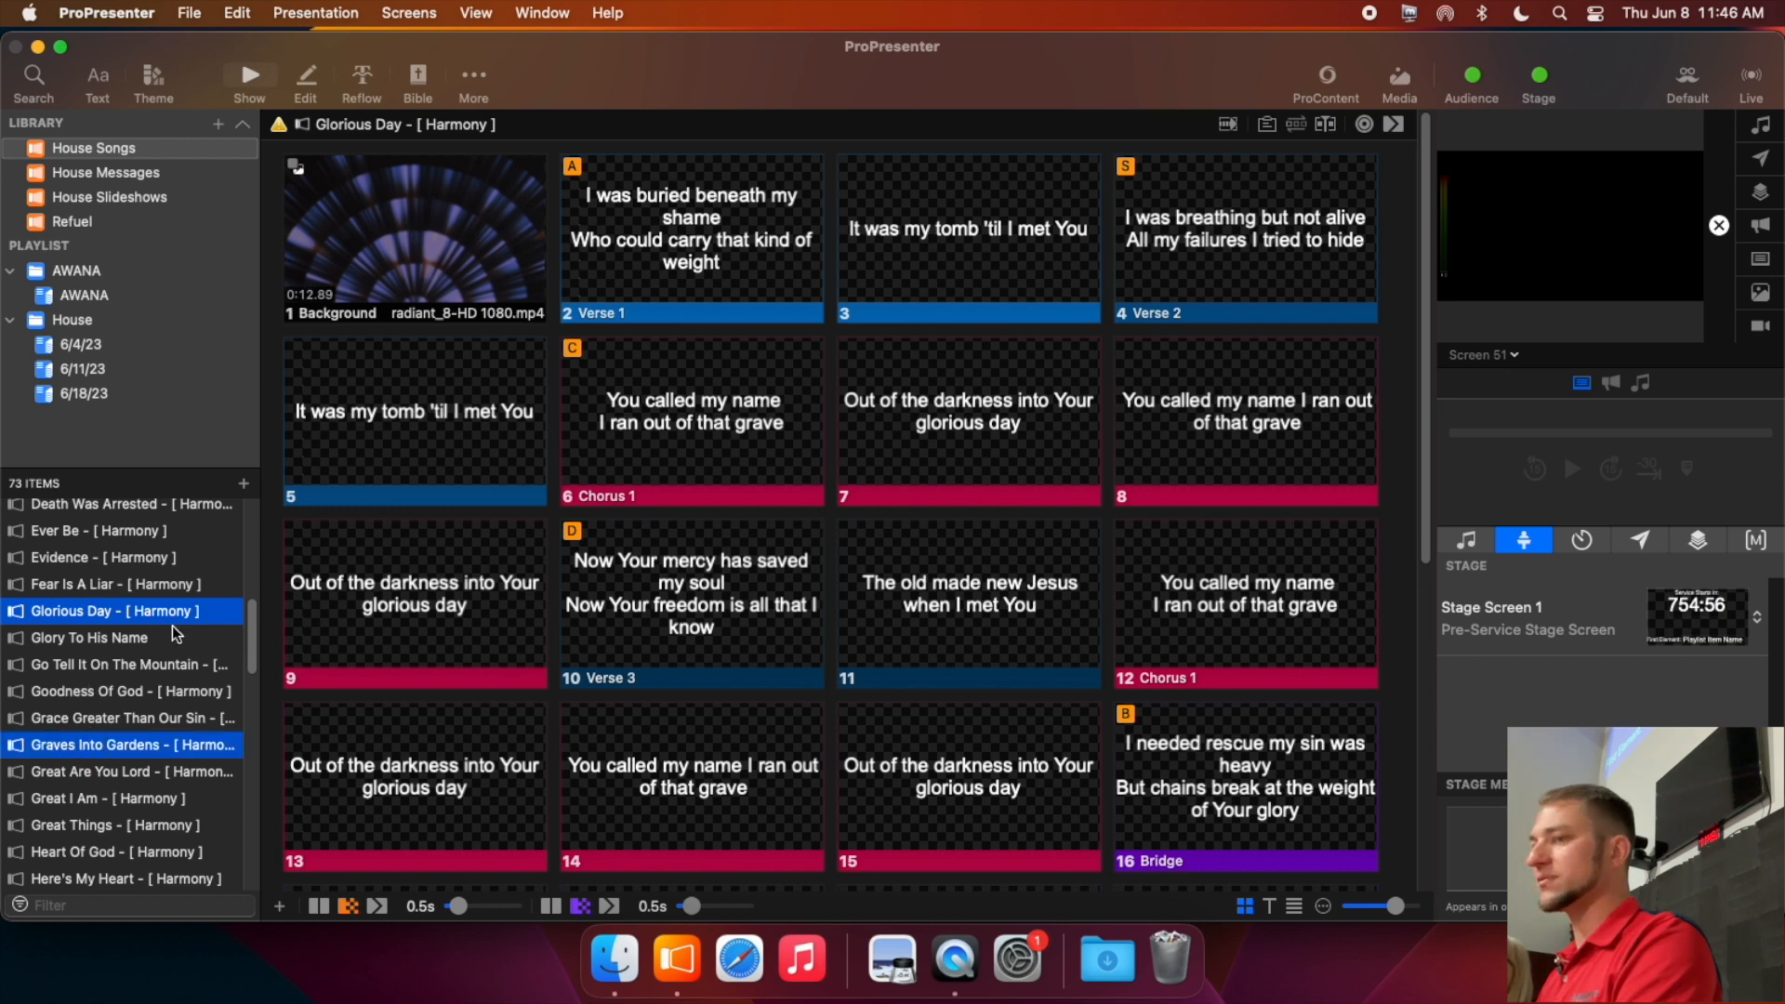
{"action": "scroll", "coordinate": [106, 730], "scroll_direction": "down", "scroll_amount": 5}
{"action": "left_click", "coordinate": [94, 655]}
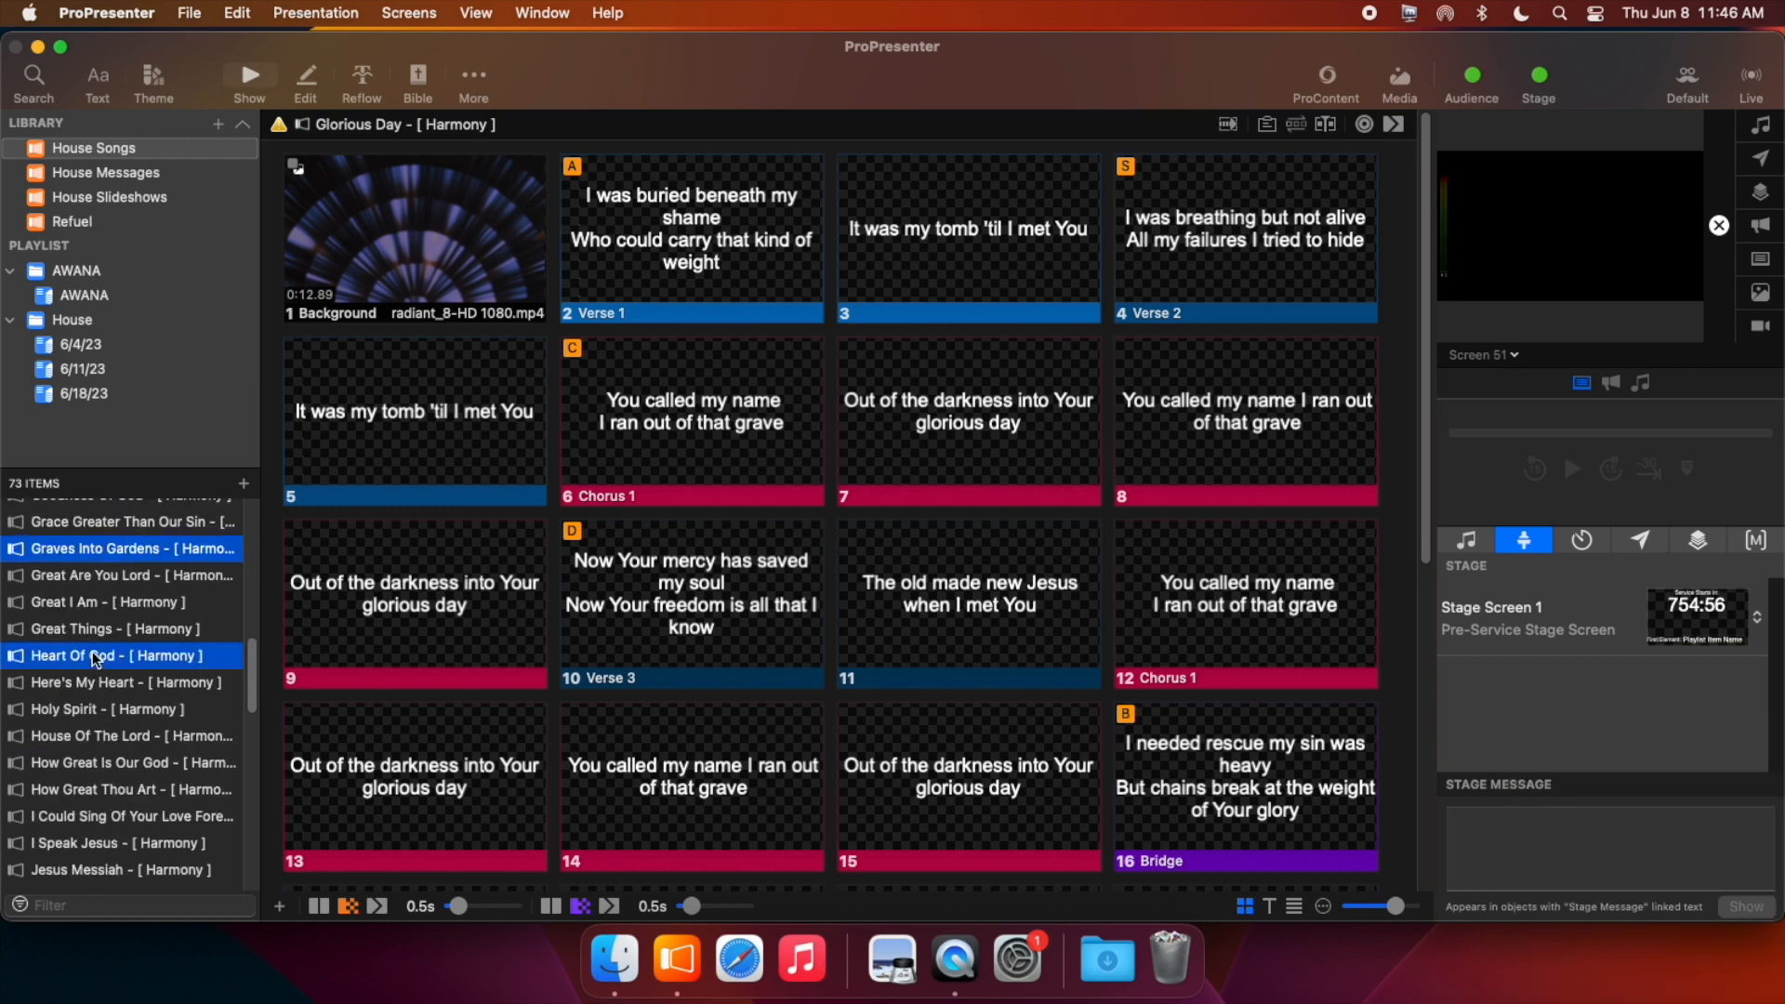
{"action": "left_click", "coordinate": [93, 763], "text": "super"}
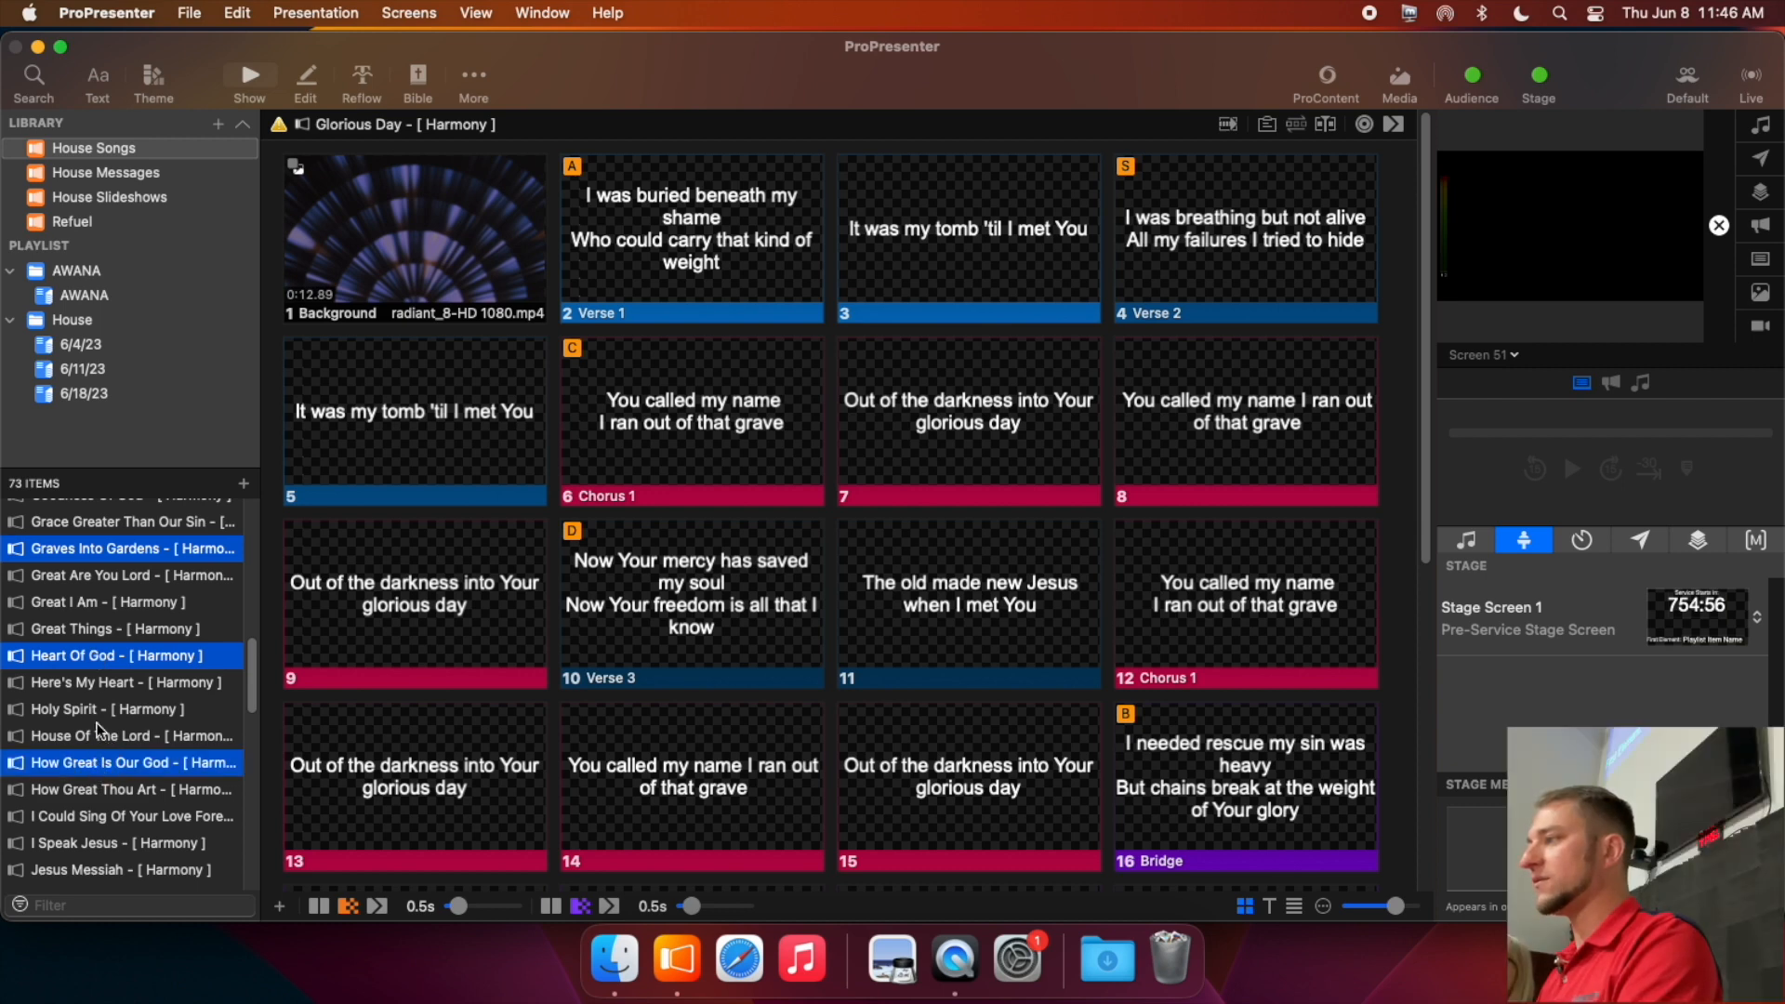
{"action": "scroll", "coordinate": [93, 618], "scroll_direction": "up", "scroll_amount": 5}
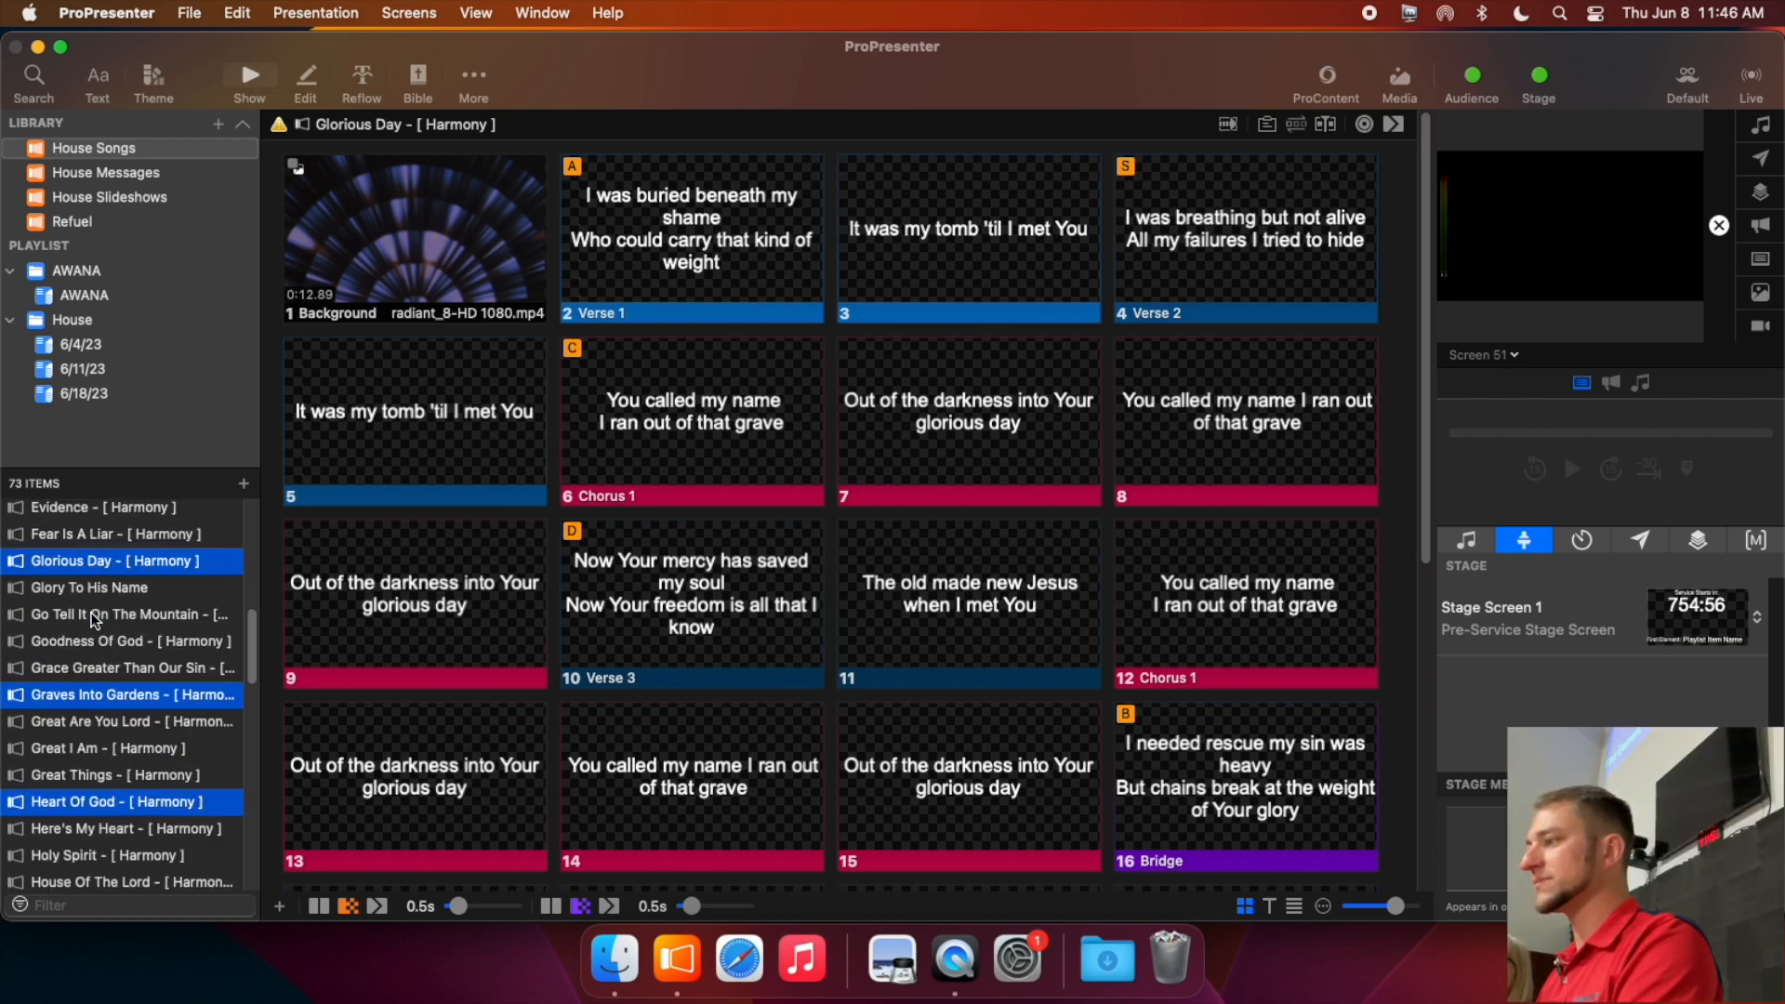
{"action": "scroll", "coordinate": [91, 595], "scroll_direction": "down", "scroll_amount": 1}
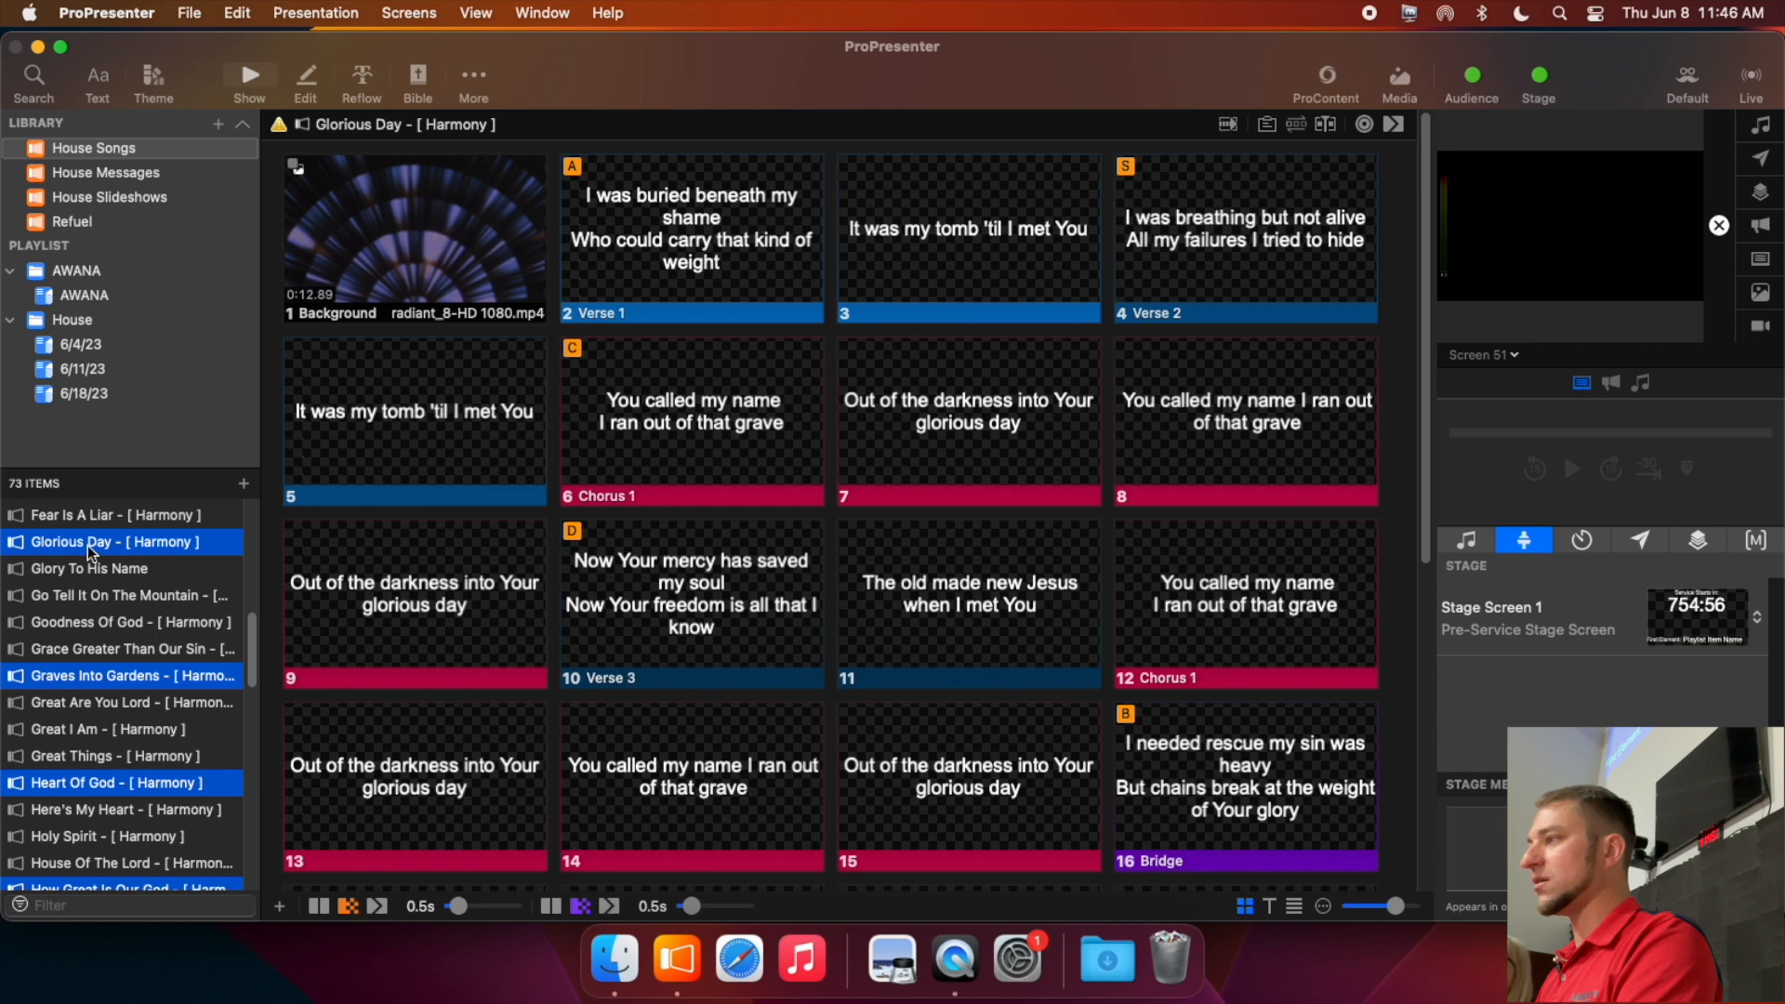
{"action": "left_click_drag", "start_coordinate": [91, 544], "coordinate": [111, 395]}
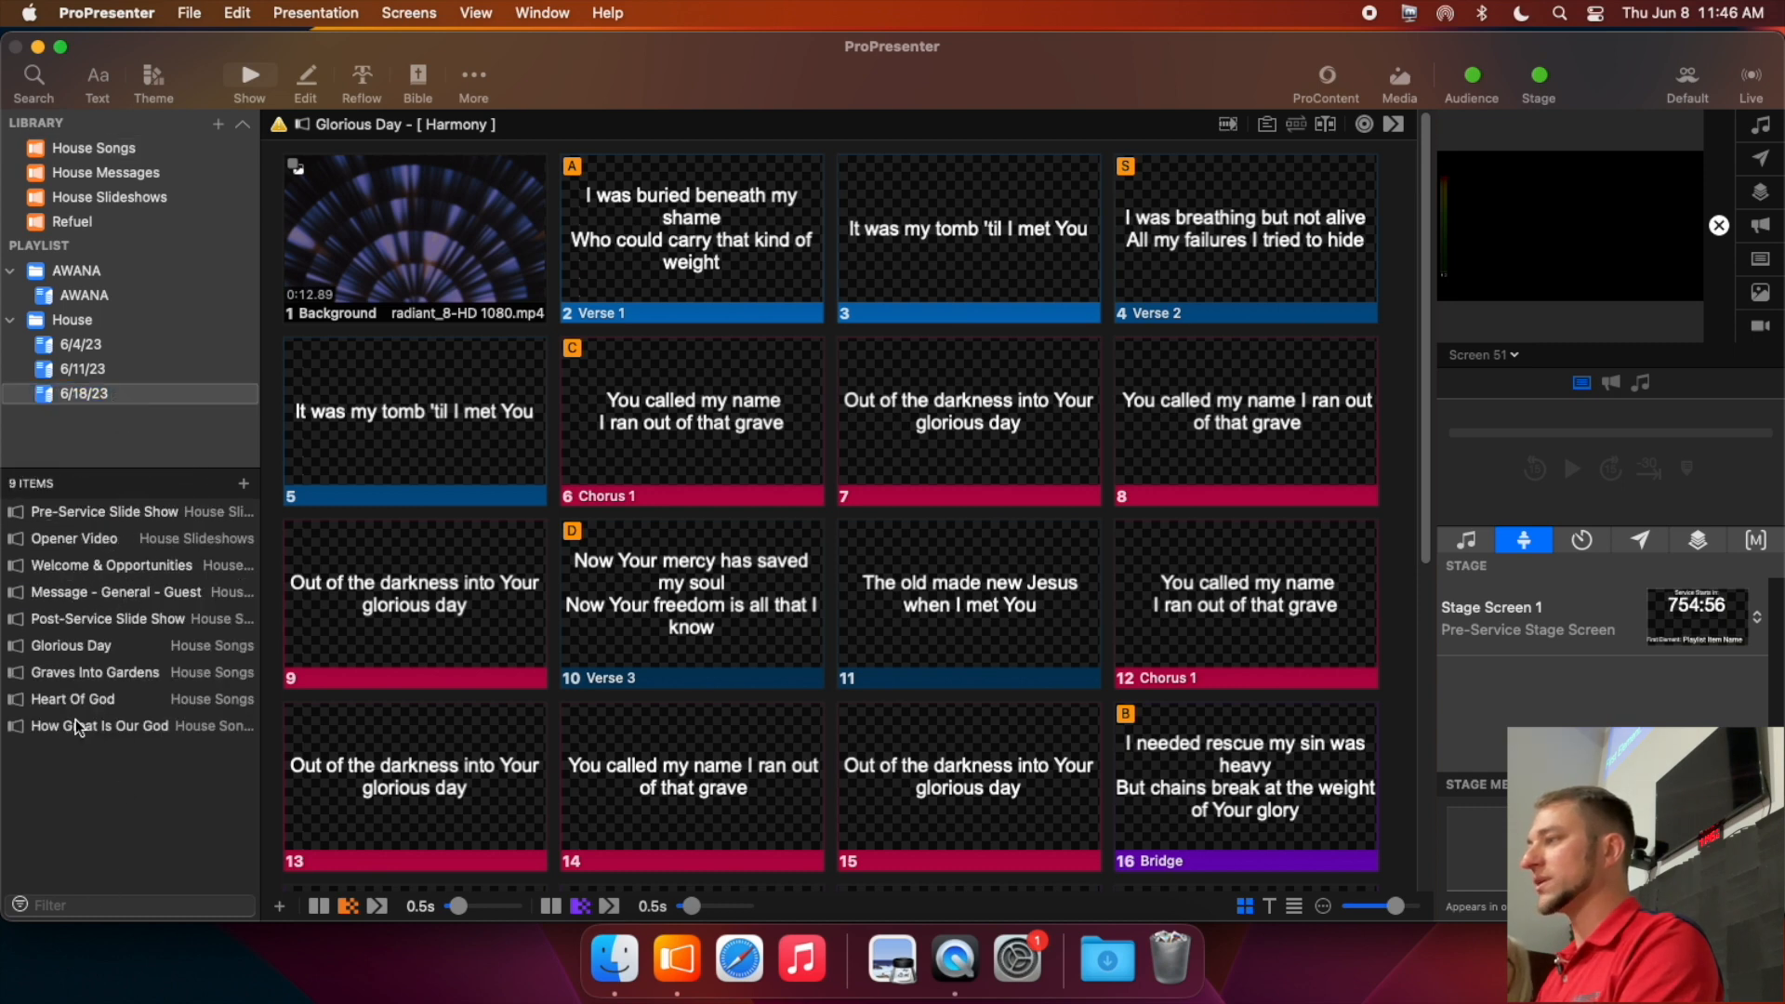
- Move Glorious Day and Graves Into Gardens after Opener Video, and Heart Of God and How Great Is Our God after Welcome & Opportunities
{"action": "left_click_drag", "start_coordinate": [87, 646], "coordinate": [92, 549]}
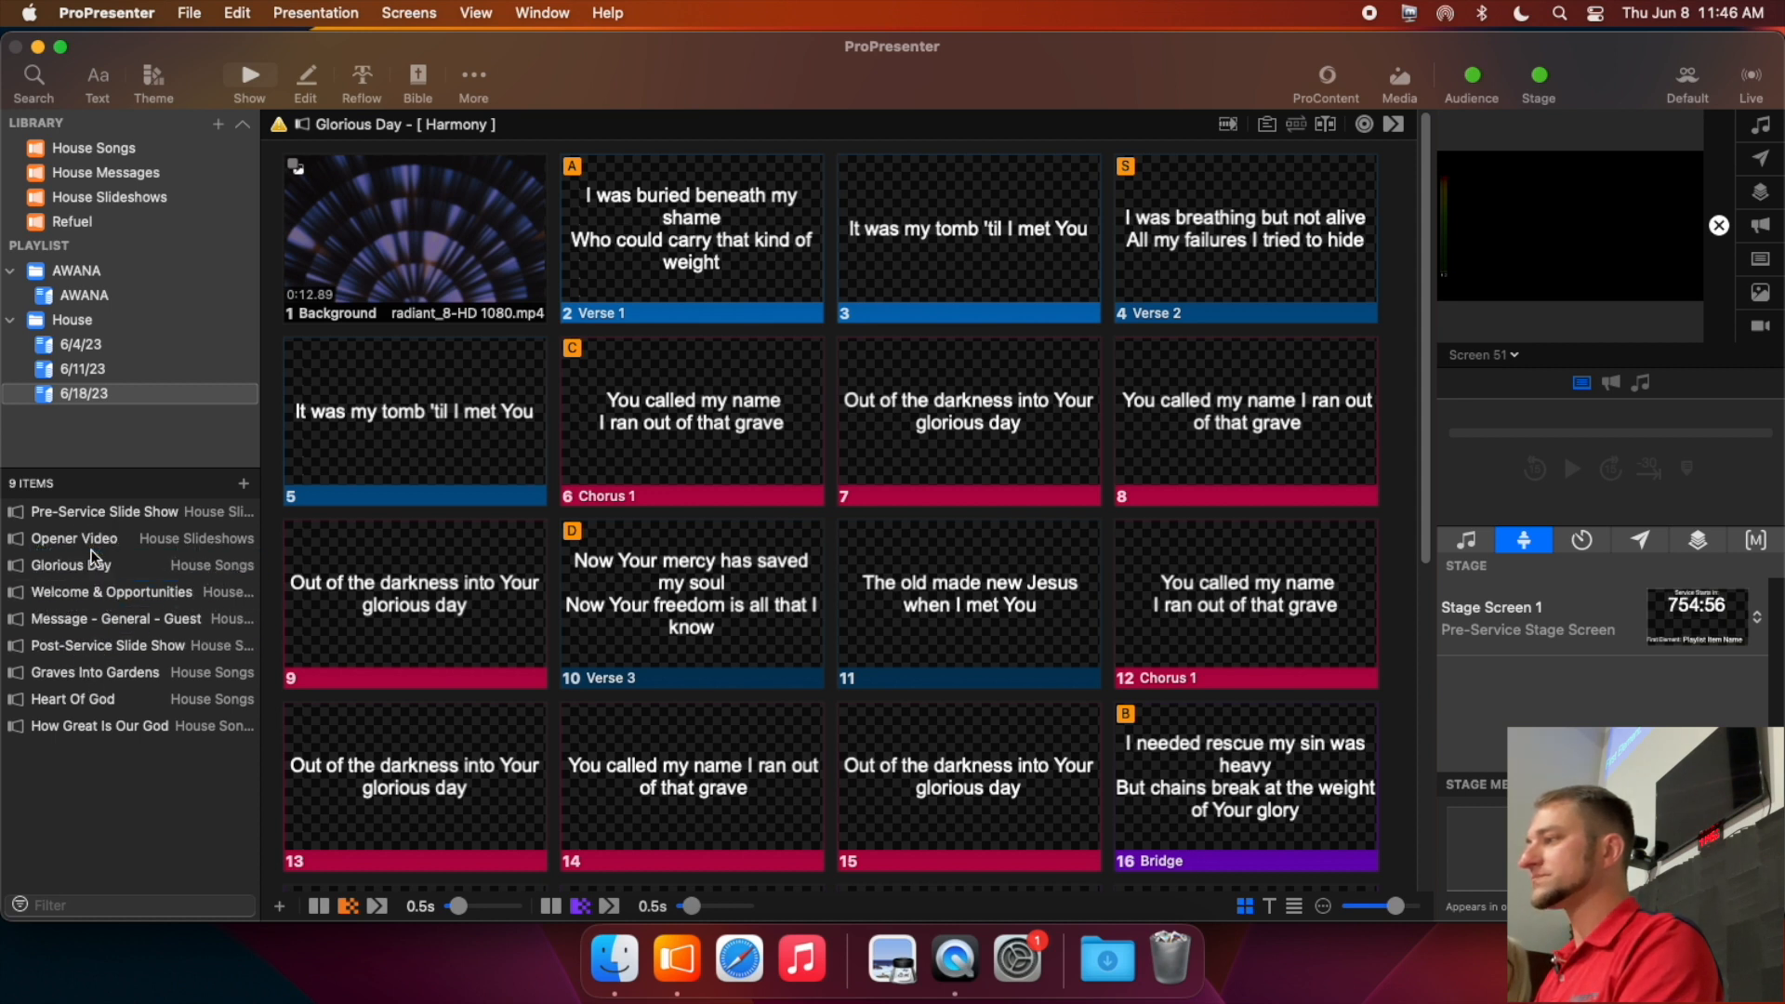
{"action": "left_click_drag", "start_coordinate": [102, 672], "coordinate": [110, 604]}
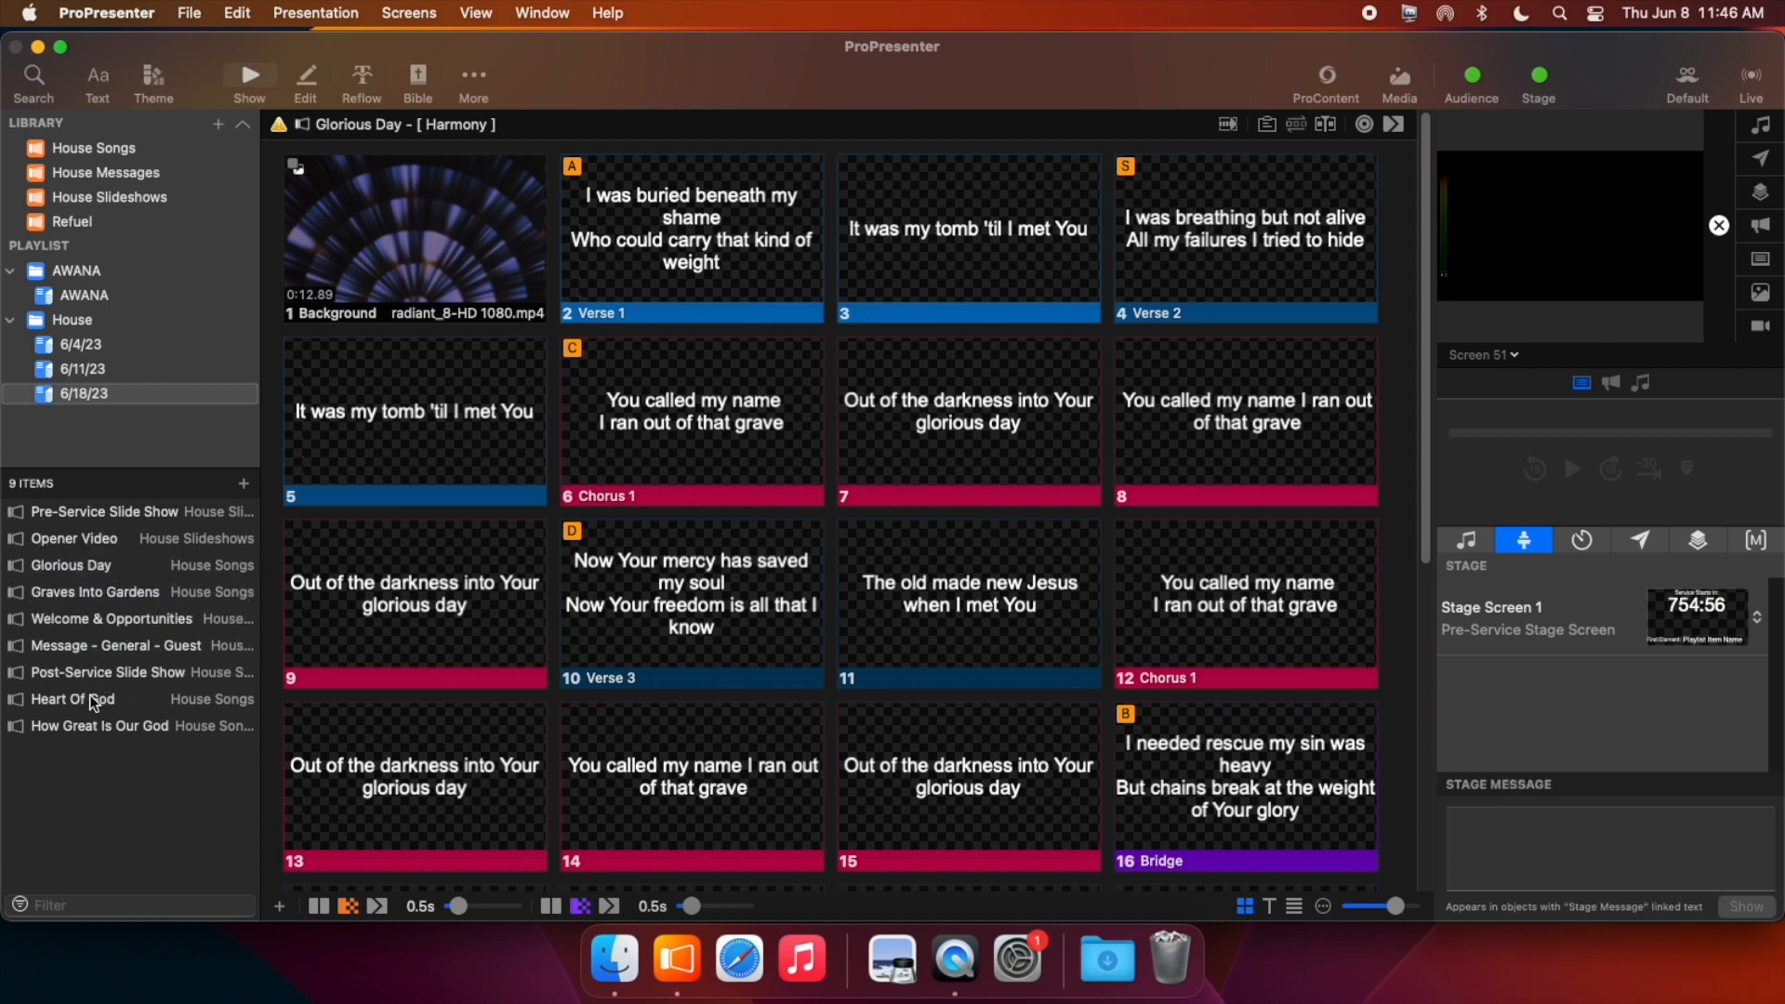
{"action": "left_click_drag", "start_coordinate": [94, 701], "coordinate": [98, 641]}
{"action": "left_click_drag", "start_coordinate": [104, 735], "coordinate": [110, 661]}
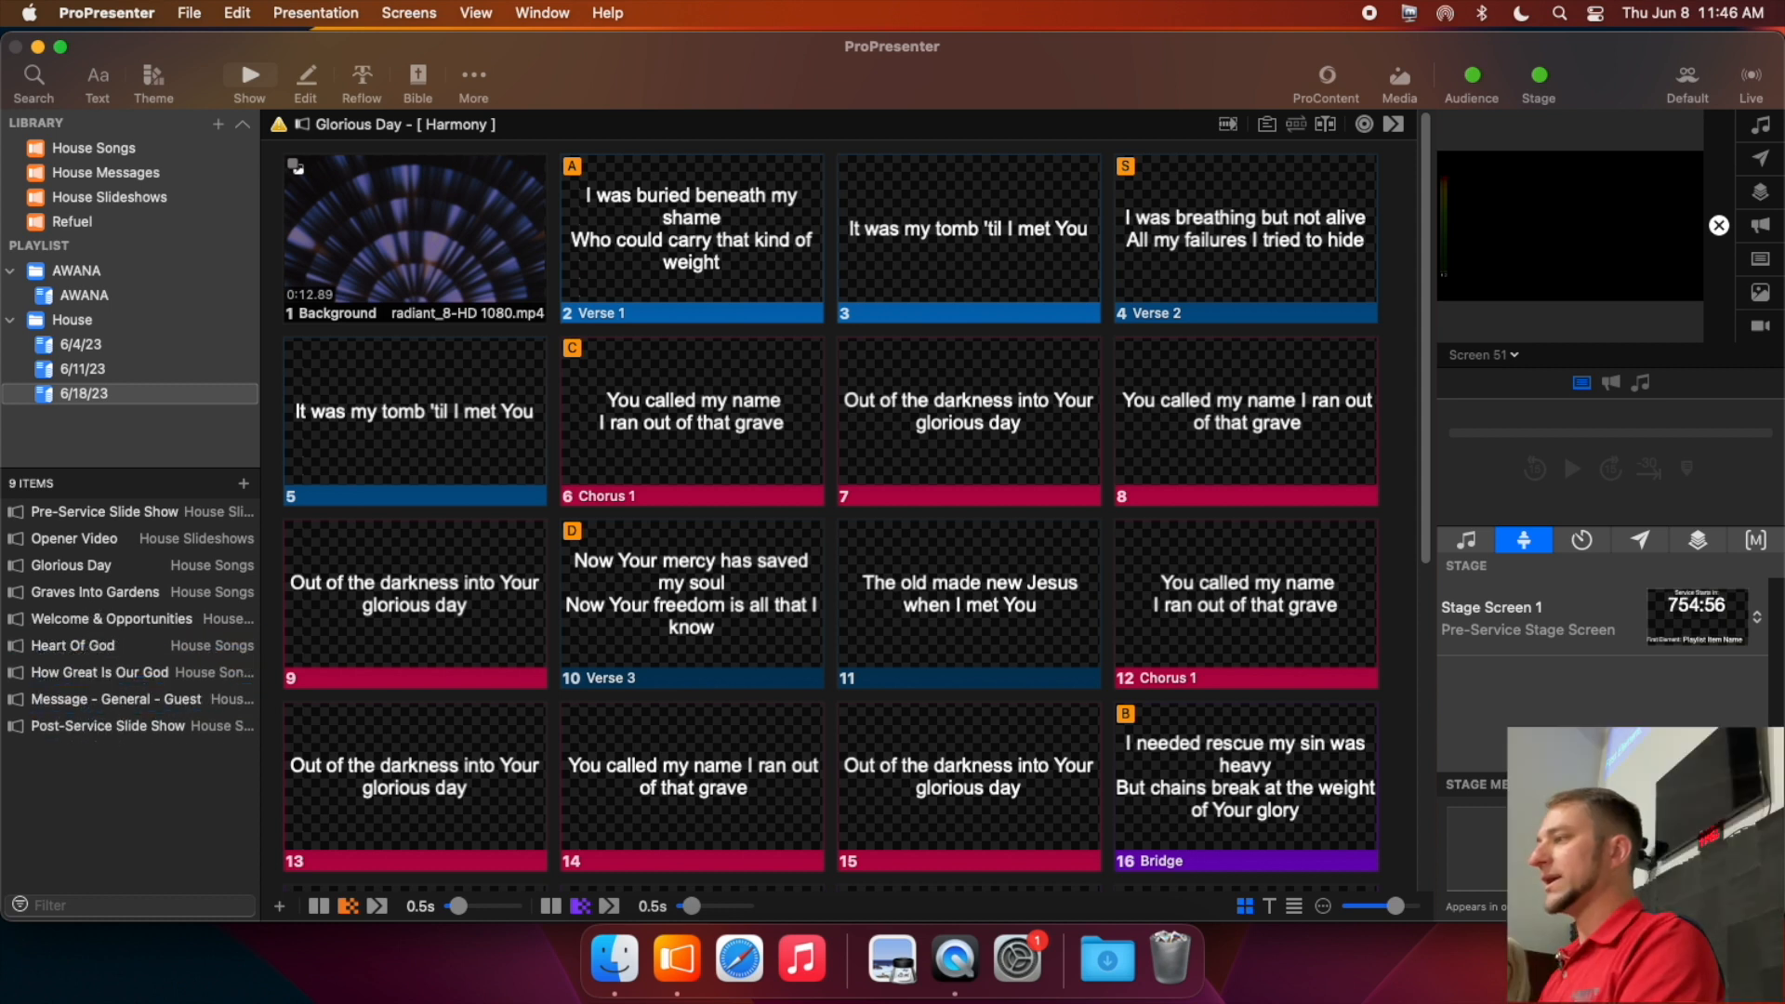